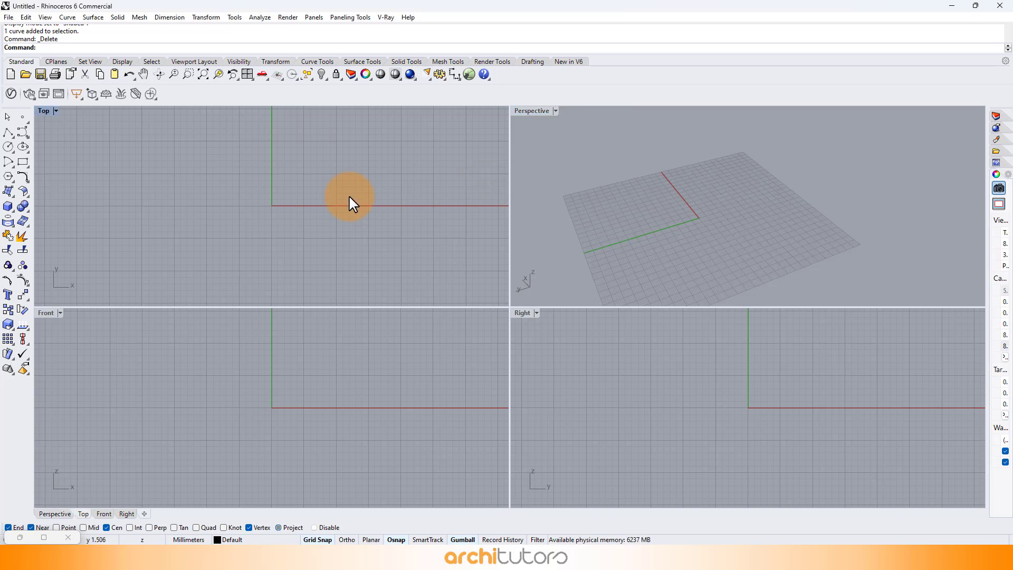
Step: Draw an arched control-point curve with three points in the Top view, starting on the Y axis below the origin
text(Curve)
key(Return)
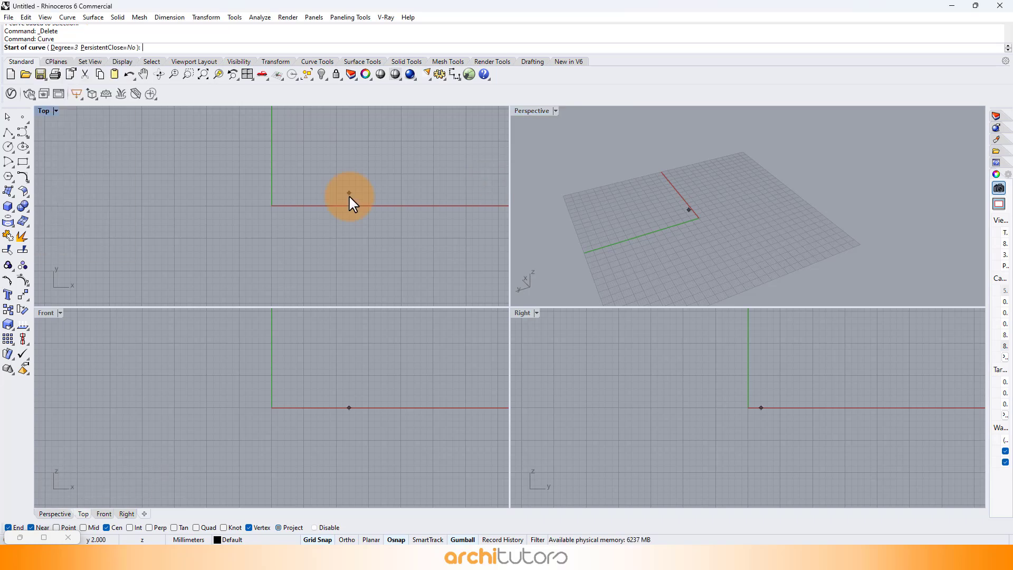
click(272, 275)
scroll(268, 261, down, 2)
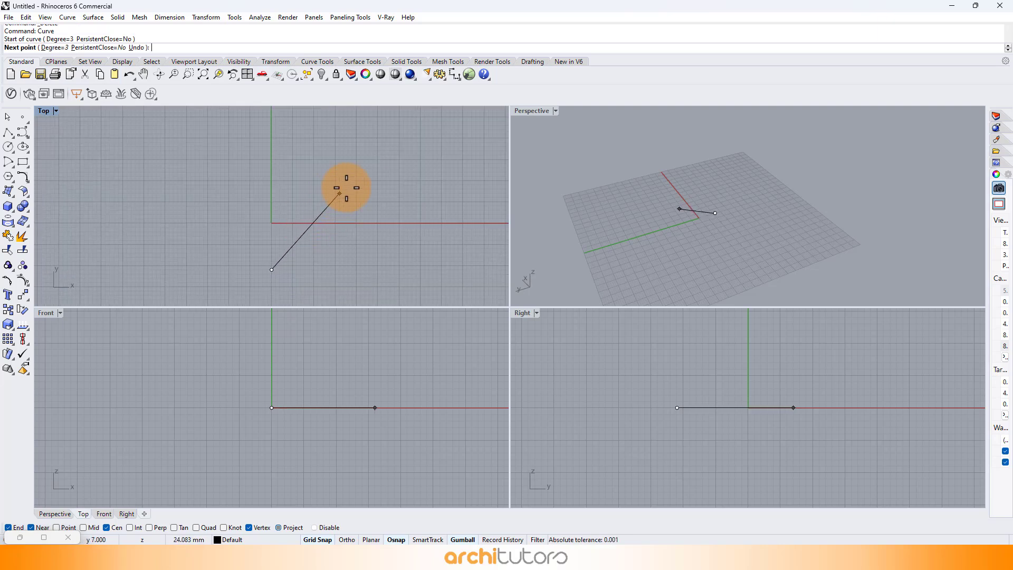
click(364, 176)
scroll(362, 180, down, 2)
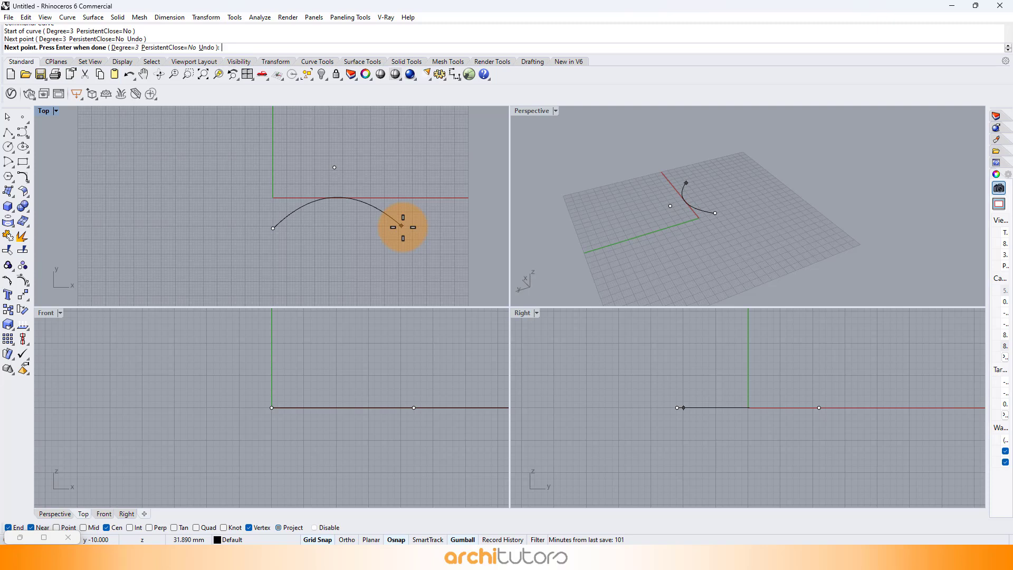
click(401, 226)
key(Return)
scroll(306, 213, up, 3)
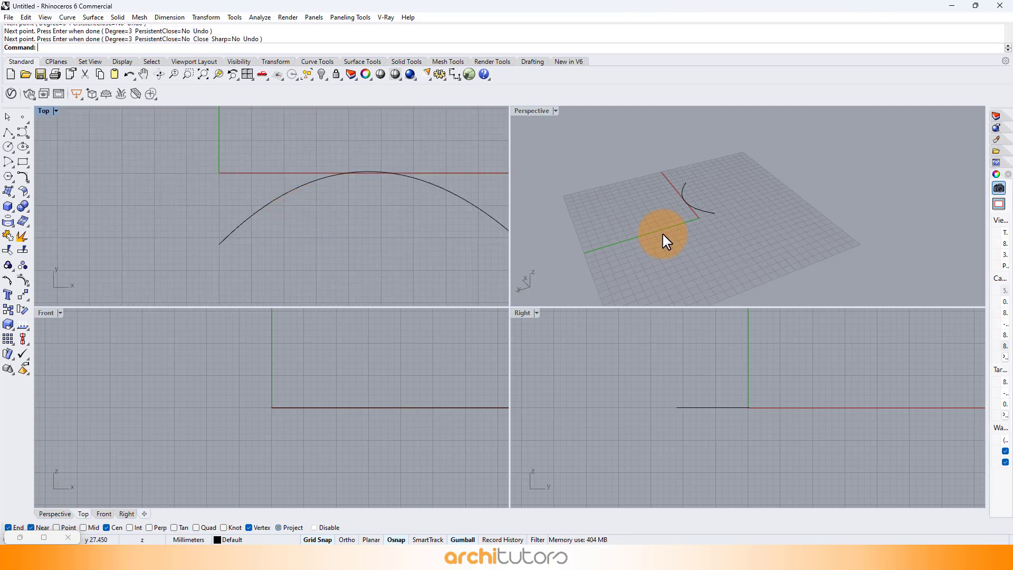
Step: Move the curve's middle control point farther along positive Y in the Top view to make the arch steeper
right_drag(662, 230, 535, 196)
scroll(775, 194, up, 5)
right_drag(746, 238, 745, 245)
shift+right_drag(754, 201, 712, 255)
click(354, 181)
scroll(311, 210, down, 3)
click(330, 176)
scroll(328, 180, down, 4)
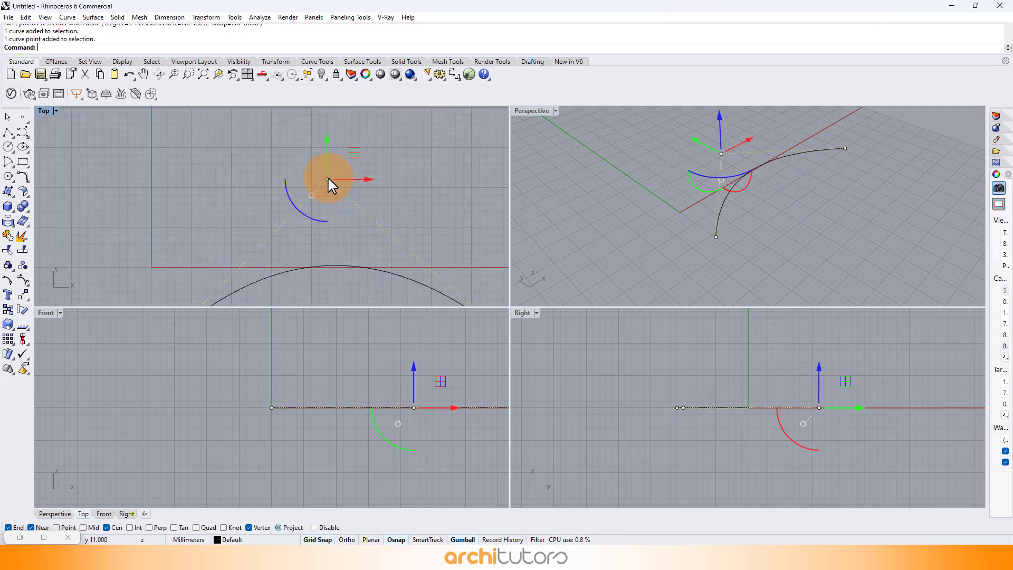
drag(320, 204, 321, 181)
scroll(296, 256, up, 3)
click(308, 262)
Step: Raise the curve's far end point slightly and its middle control point well above the ground plane in the Perspective view
right_drag(621, 206, 739, 191)
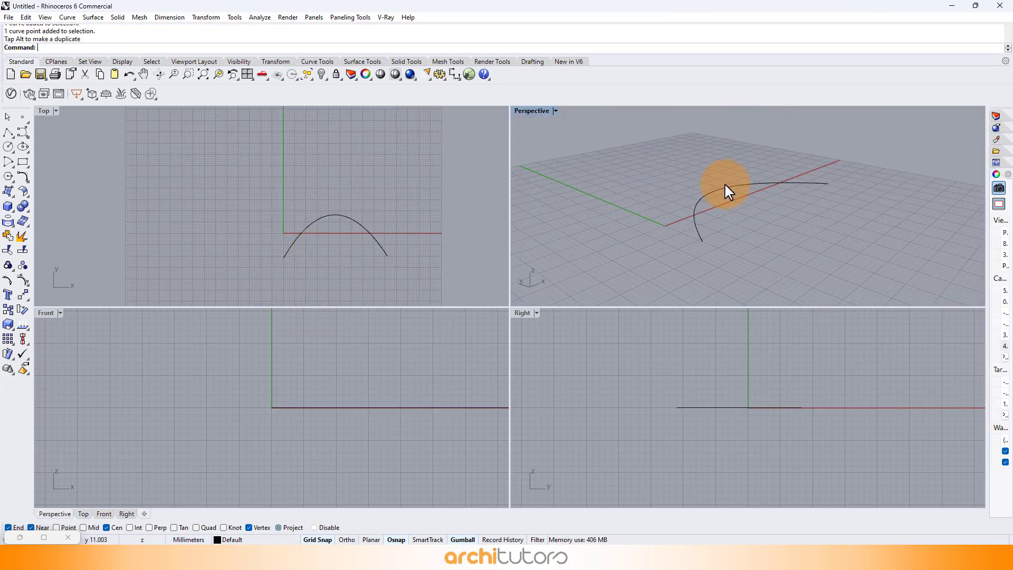
click(724, 185)
right_drag(832, 192, 795, 204)
click(843, 211)
drag(842, 183, 848, 163)
click(684, 203)
scroll(687, 233, down, 2)
drag(683, 188, 683, 121)
click(817, 201)
drag(818, 170, 816, 173)
Step: Move the curve's start point farther toward negative Y, and shift its middle control point farther toward positive Y and lower
click(697, 248)
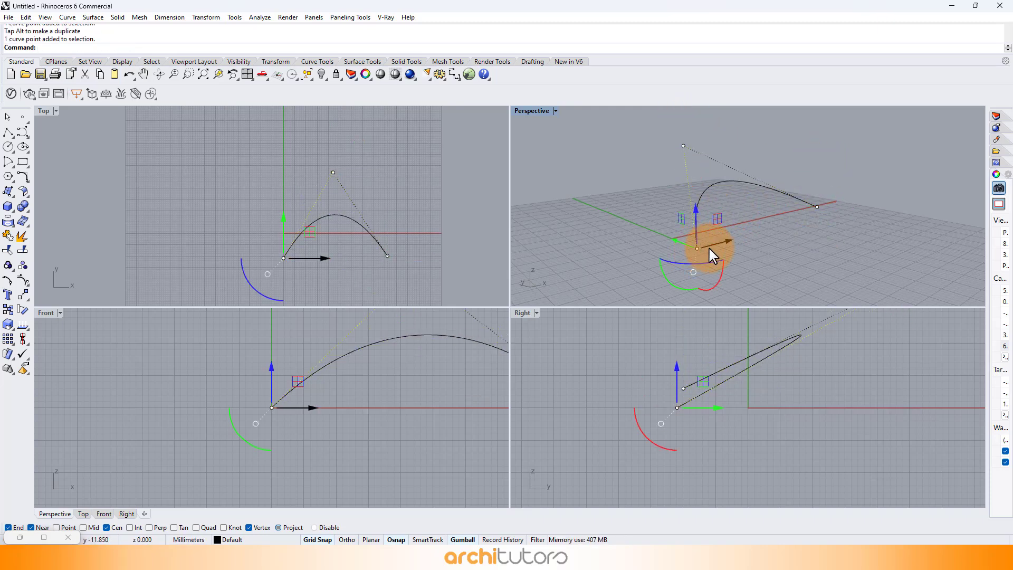
mouse_move(683, 242)
mouse_down()
mouse_move(699, 251)
mouse_move(689, 253)
mouse_up()
right_drag(688, 253, 691, 158)
click(679, 148)
drag(669, 149, 639, 134)
right_drag(750, 230, 726, 219)
shift+right_drag(776, 246, 736, 208)
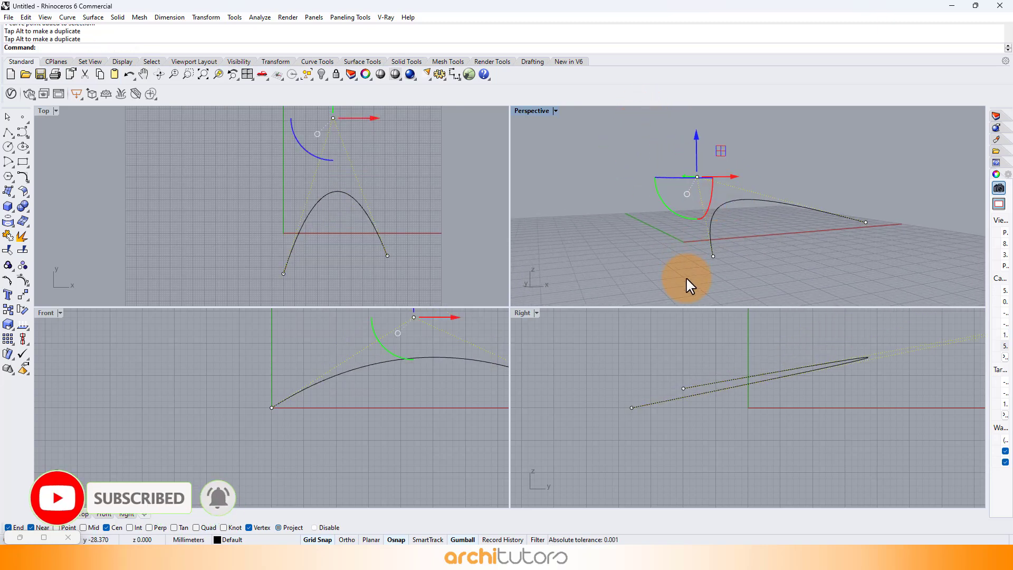
click(681, 305)
right_drag(830, 269, 793, 277)
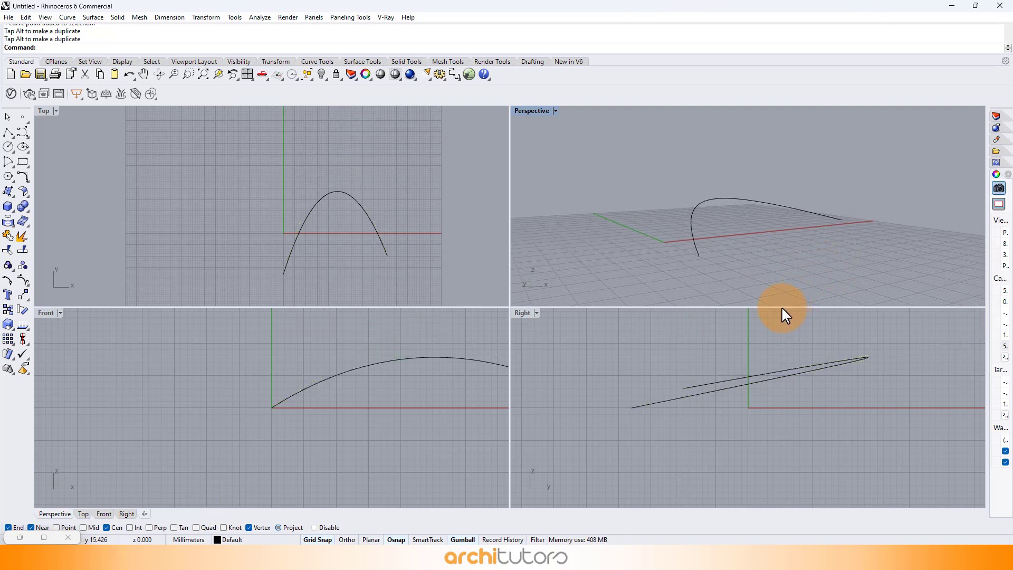
Step: Enlarge the Perspective viewport downward and launch Grasshopper
drag(783, 308, 782, 393)
mouse_move(758, 275)
right_down()
mouse_move(784, 300)
mouse_move(746, 301)
mouse_move(737, 287)
mouse_move(764, 284)
right_up()
click(435, 239)
text(Grasshopper)
key(Return)
Step: Add a Curve parameter to the Grasshopper canvas and reference the drawn Rhino curve in it
right_drag(208, 244, 224, 252)
scroll(205, 250, up, 4)
double_click(215, 284)
text(crv)
key(Return)
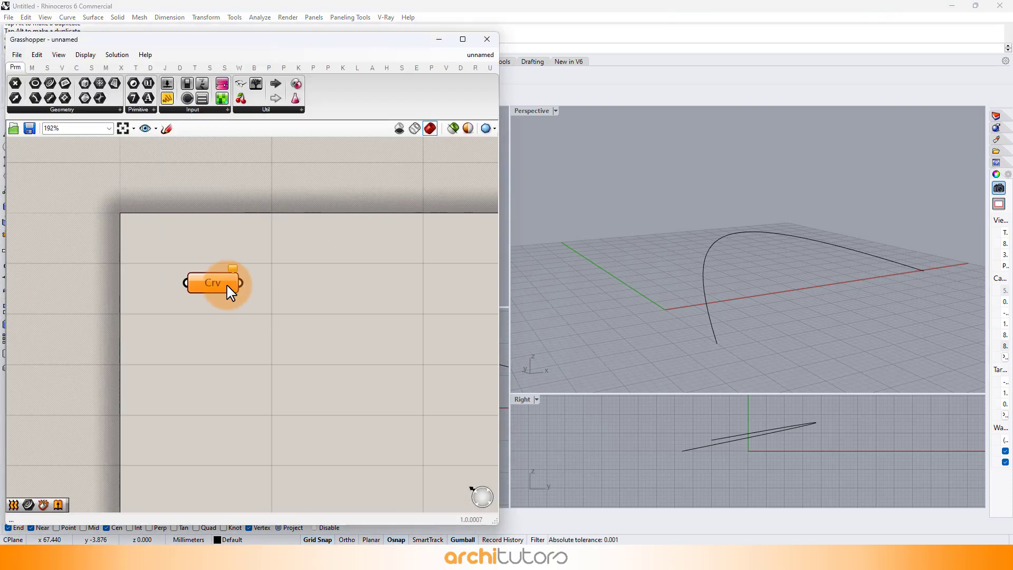
right_click(227, 288)
click(293, 430)
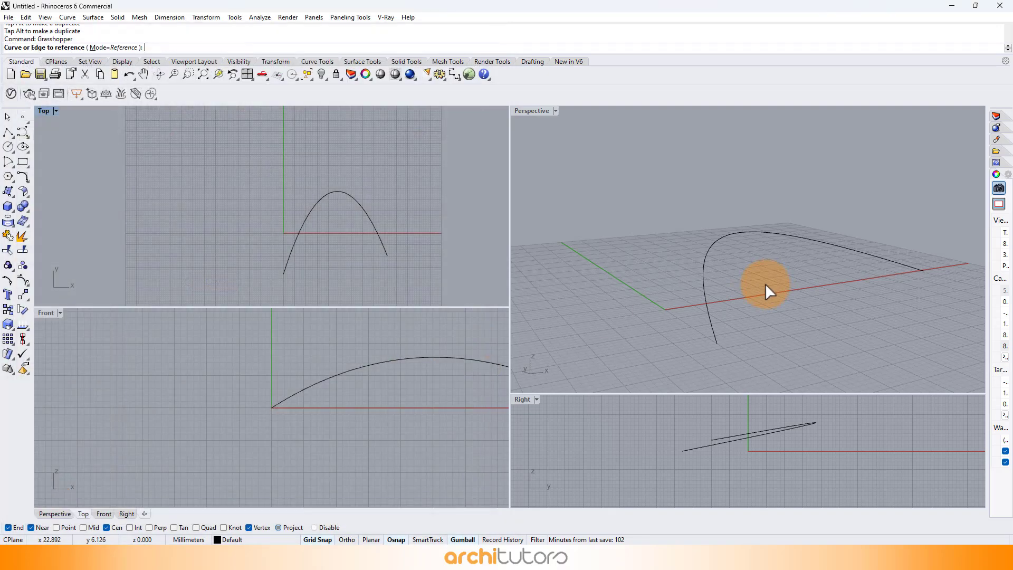
click(711, 304)
Step: Add a Perp Frames component and connect the Curve parameter to its C input
scroll(248, 263, down, 3)
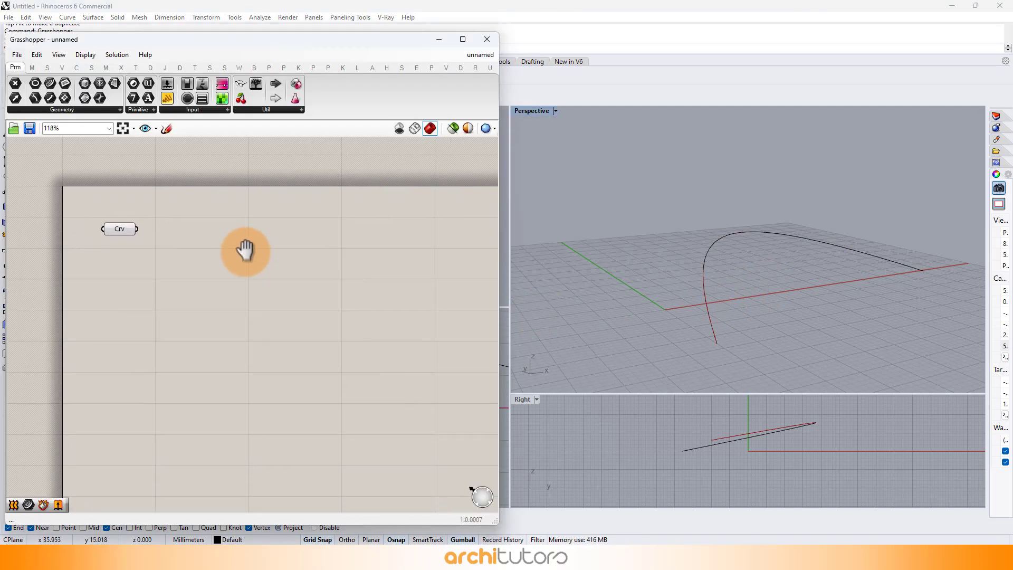
double_click(170, 232)
text(pFRA)
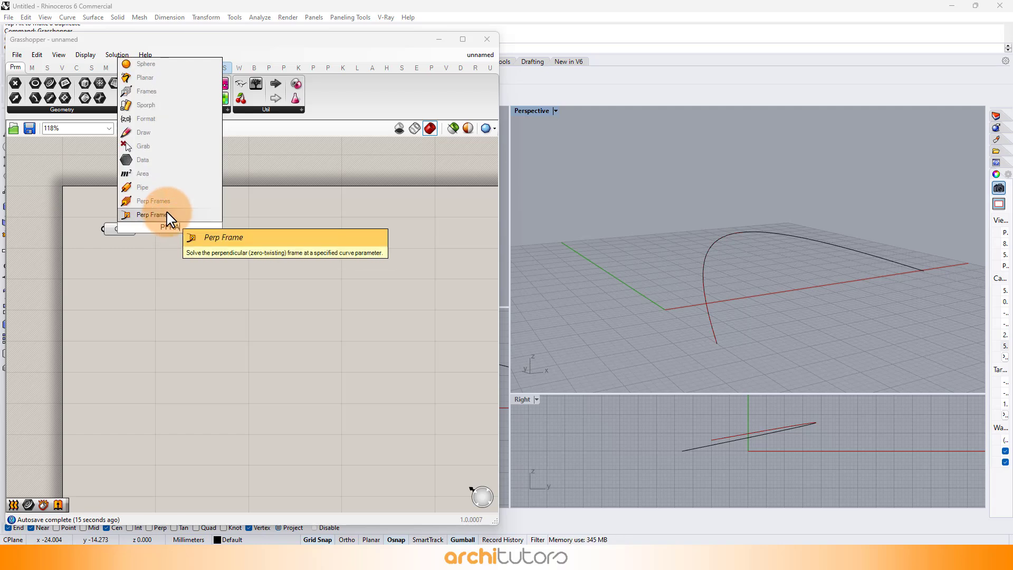
click(167, 207)
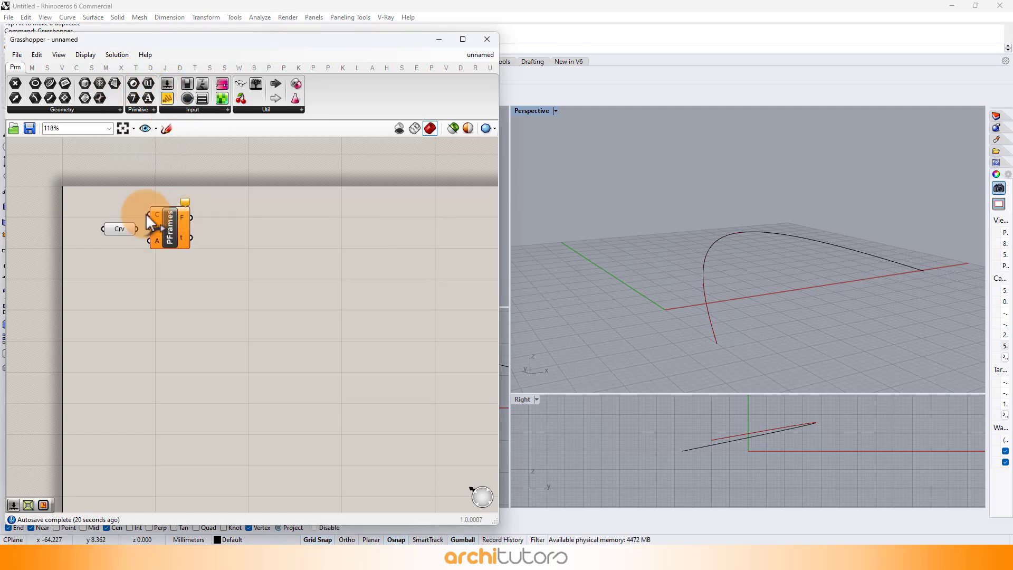
scroll(135, 220, up, 3)
scroll(191, 266, up, 1)
drag(233, 252, 289, 254)
drag(163, 263, 252, 243)
drag(306, 278, 310, 273)
right_drag(818, 232, 868, 236)
Step: Add a number slider with value 20 and connect it to the N input of the PFrames component
click(146, 330)
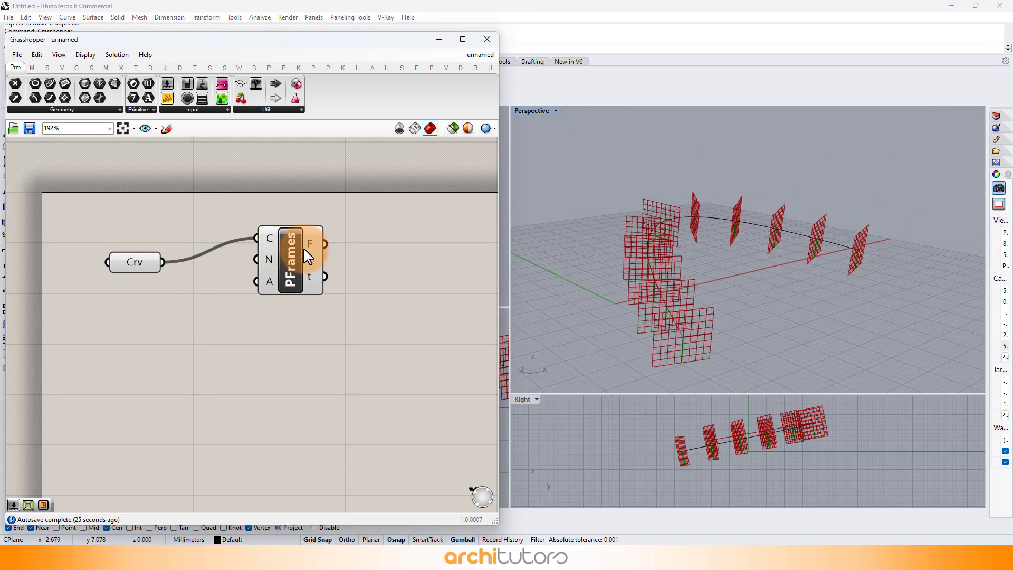
double_click(148, 333)
text(2)
key(Return)
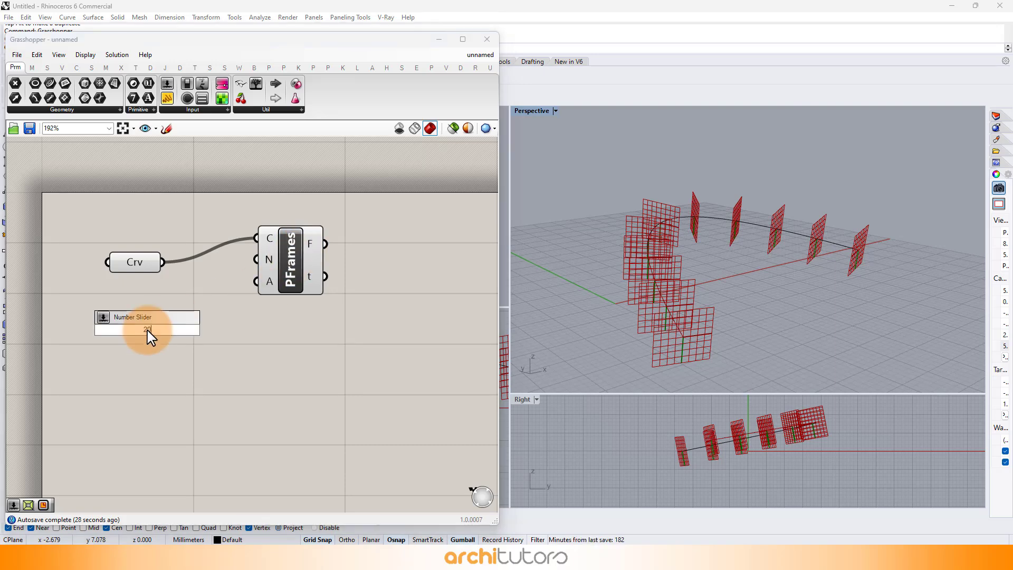
text(0)
key(Return)
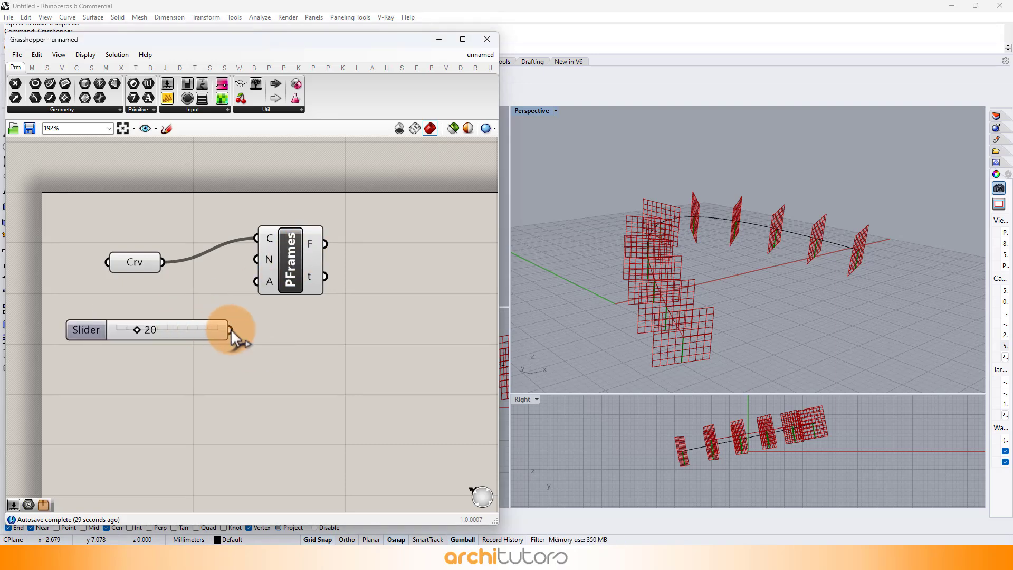
drag(268, 244, 363, 289)
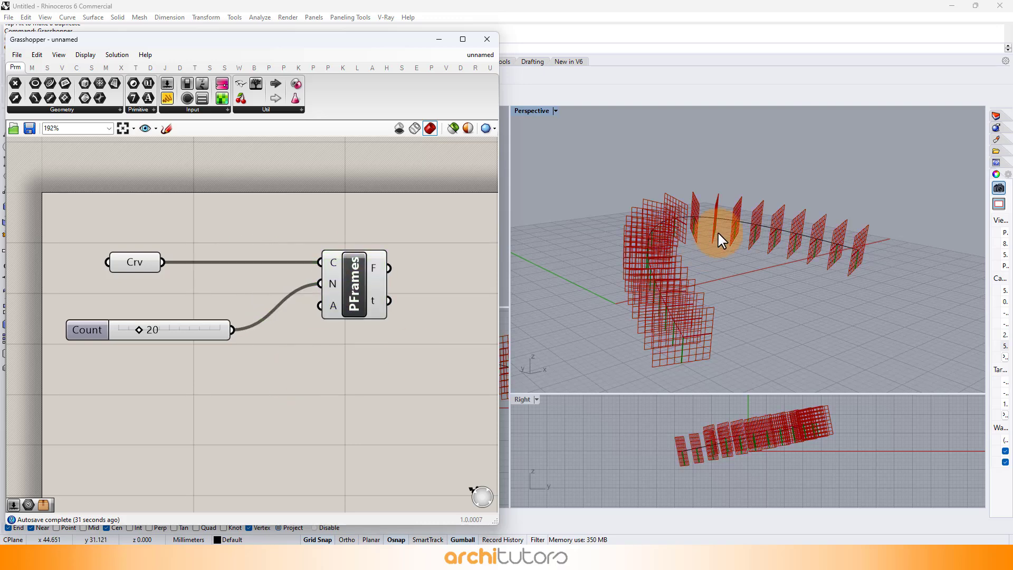
right_drag(717, 231, 680, 247)
Step: Add a Rotate component and connect the PFrames F output to both its G and P inputs
right_drag(238, 286, 191, 243)
scroll(191, 242, down, 2)
right_drag(341, 240, 314, 246)
scroll(314, 246, up, 1)
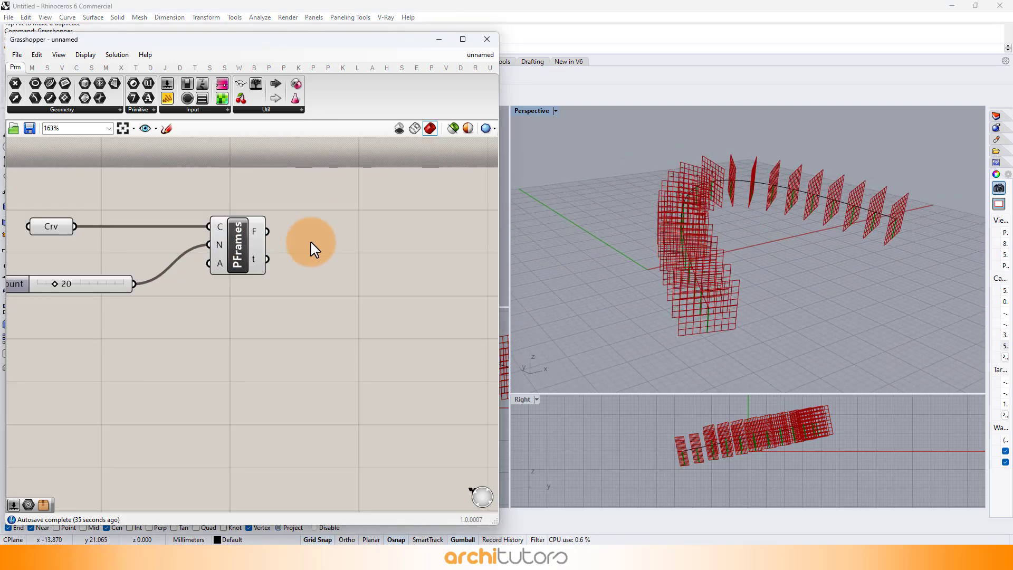
double_click(316, 241)
text(ROTATE)
click(314, 214)
drag(243, 252, 220, 251)
drag(327, 248, 385, 264)
drag(305, 272, 389, 240)
click(323, 276)
drag(245, 232, 394, 245)
Step: Turn off the preview of the Curve parameter and the PFrames component, and inspect the rotated frames
drag(259, 178, 22, 344)
middle_click(127, 306)
click(155, 283)
click(181, 310)
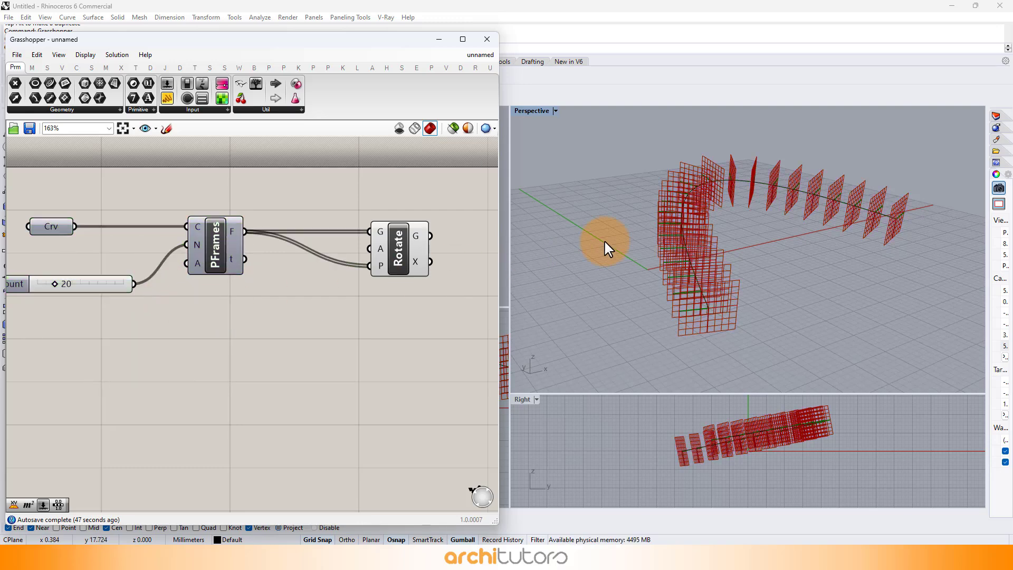
right_drag(603, 242, 601, 250)
click(377, 246)
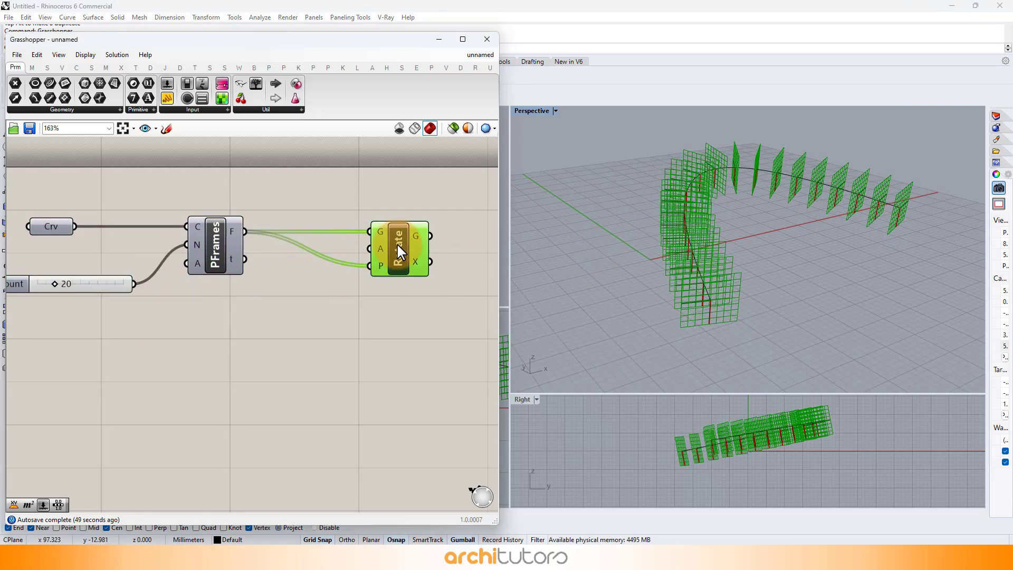
click(174, 372)
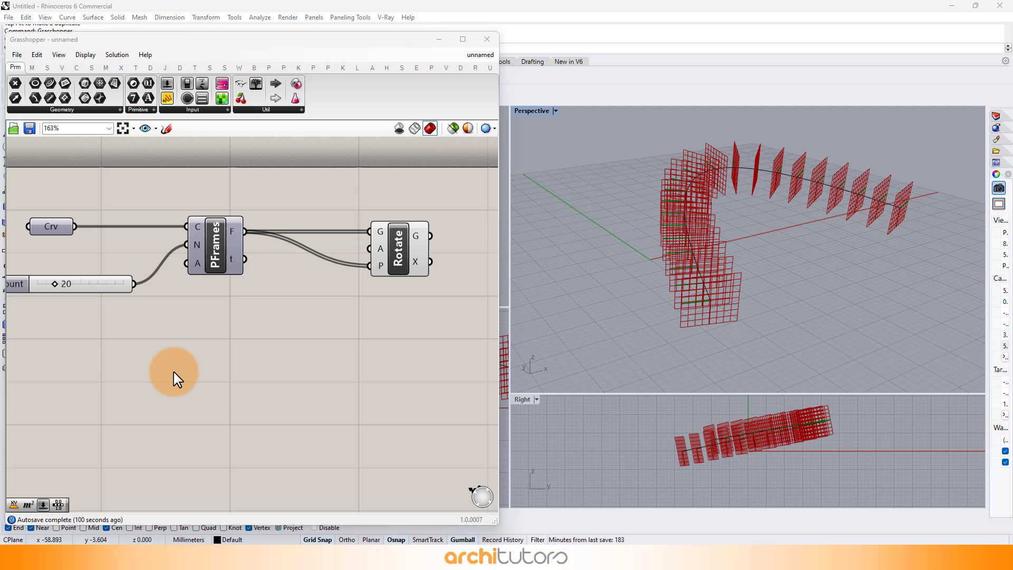
Step: Add a Range component below the Count slider and connect that slider to its N input
right_drag(176, 368, 183, 355)
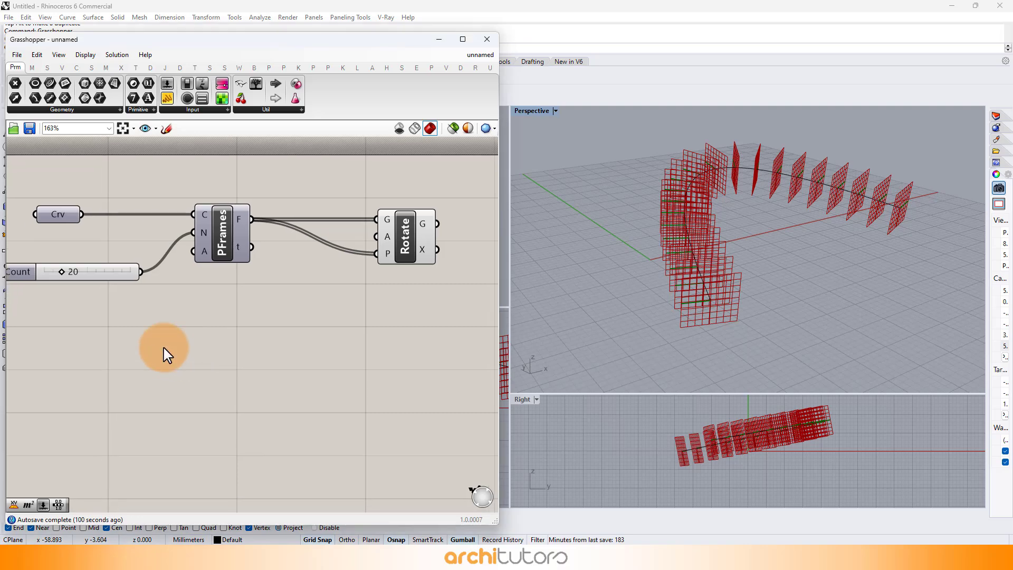
double_click(121, 335)
text(RAnge)
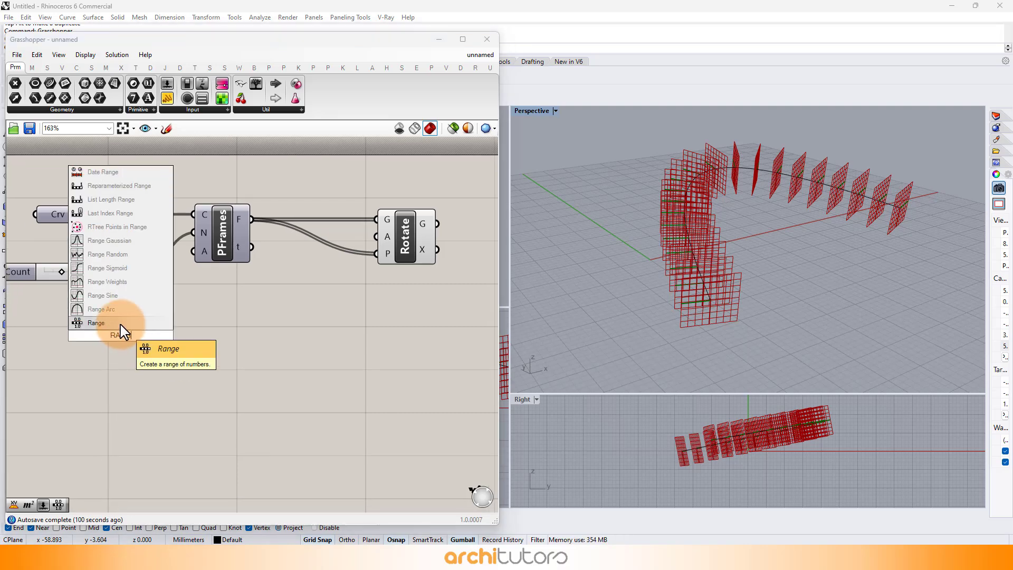
click(121, 323)
drag(86, 317, 96, 347)
right_drag(165, 337, 239, 318)
click(89, 357)
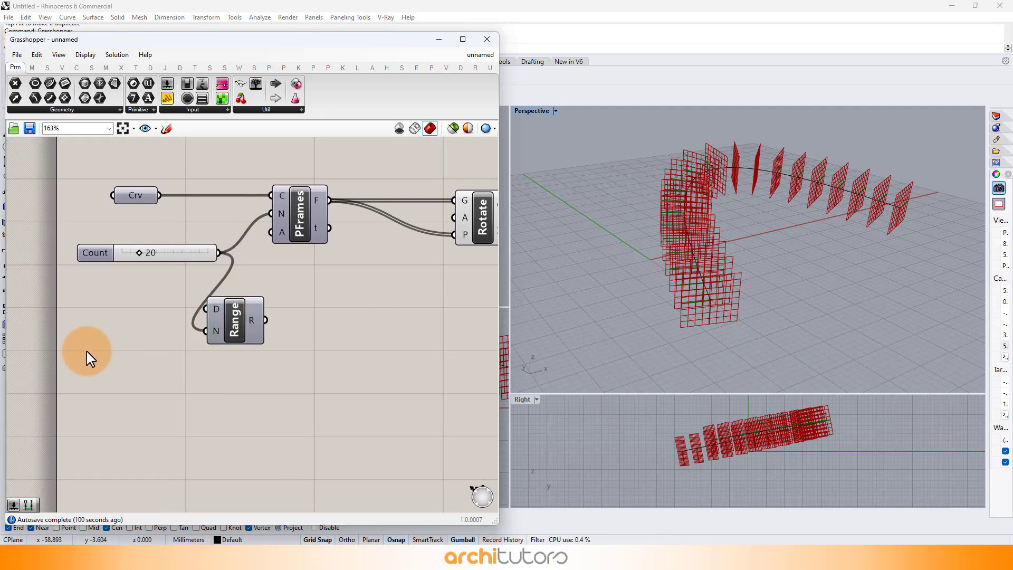
double_click(86, 351)
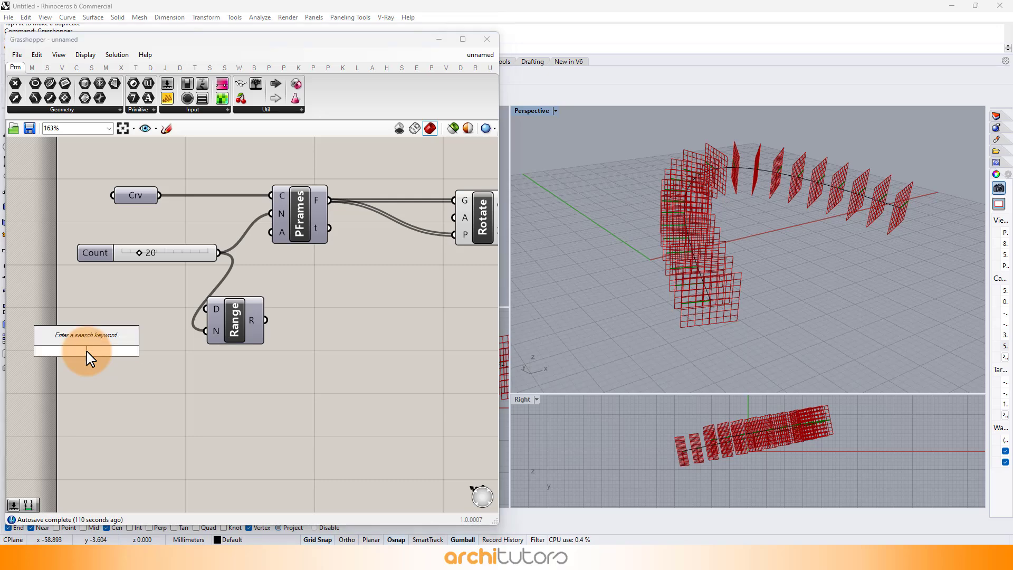
text(90)
key(Return)
click(115, 351)
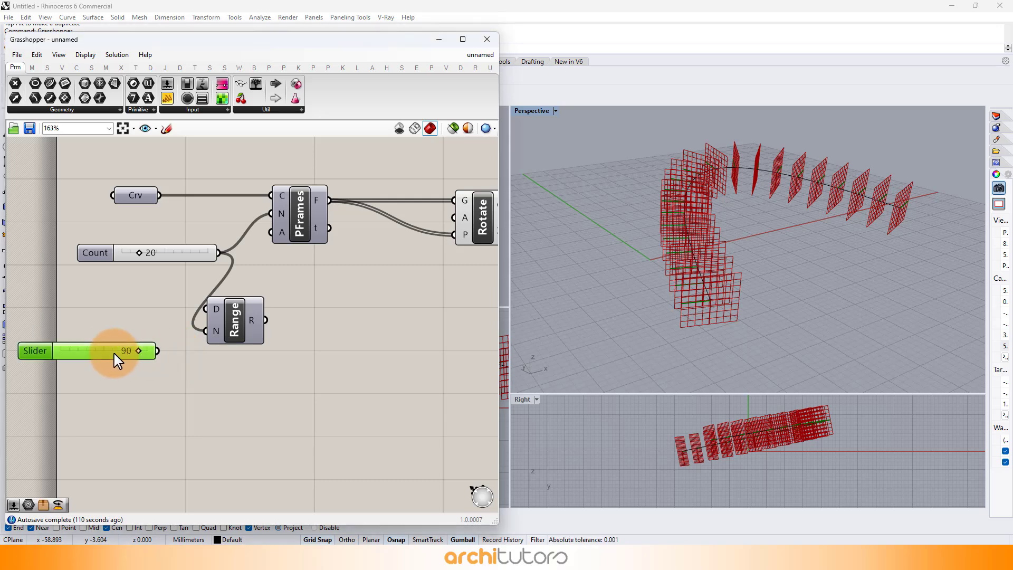
key(Delete)
double_click(78, 355)
text(36)
key(Return)
click(79, 357)
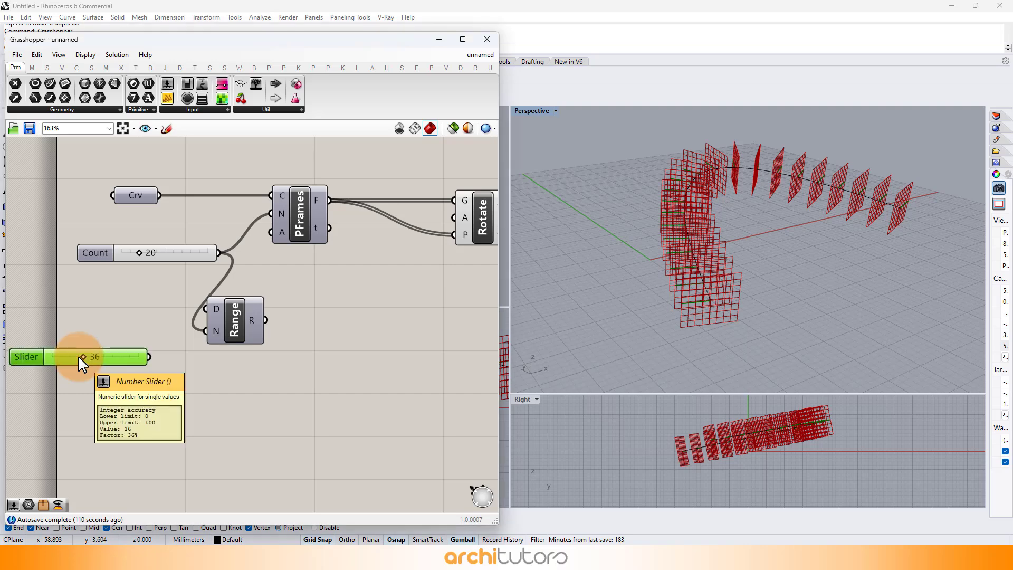
key(Delete)
Step: Create a number slider from 360, set its value to 90, and connect it to the Range component's D input
double_click(90, 364)
text(360)
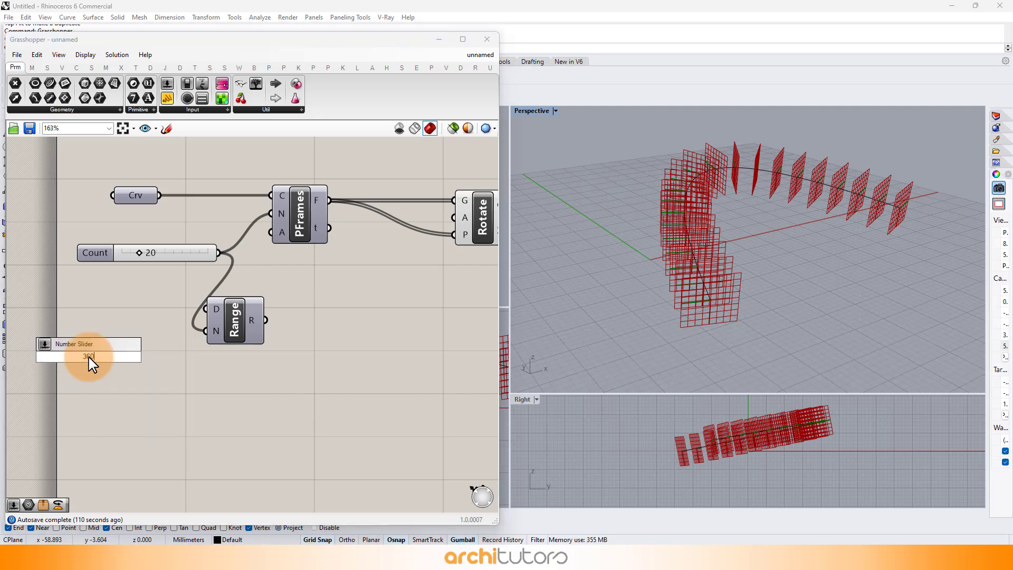
key(Return)
double_click(106, 362)
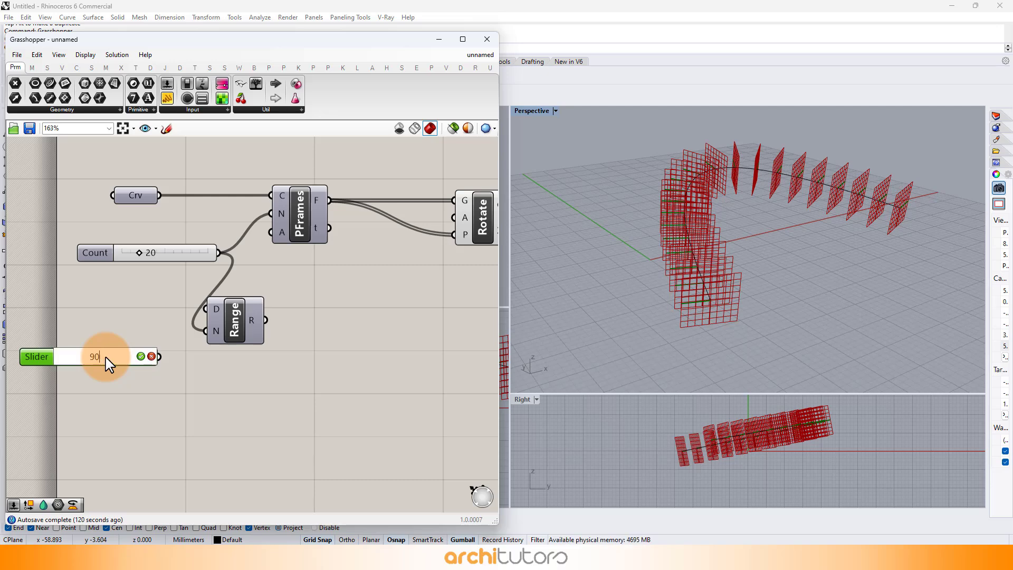
text(90)
key(Return)
drag(158, 357, 194, 326)
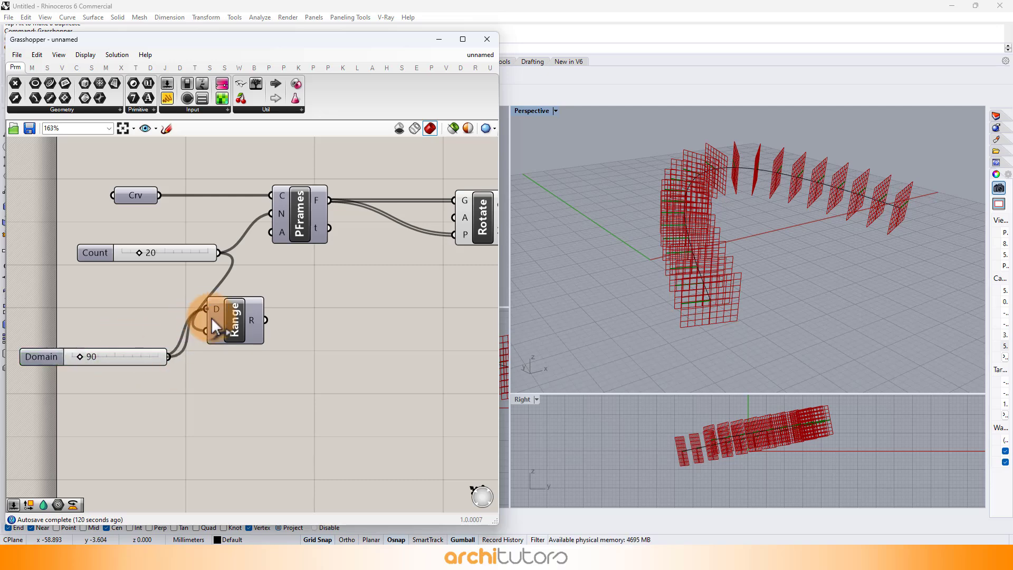
Step: Add a Cull Index component beside the Range component
right_drag(304, 319, 211, 320)
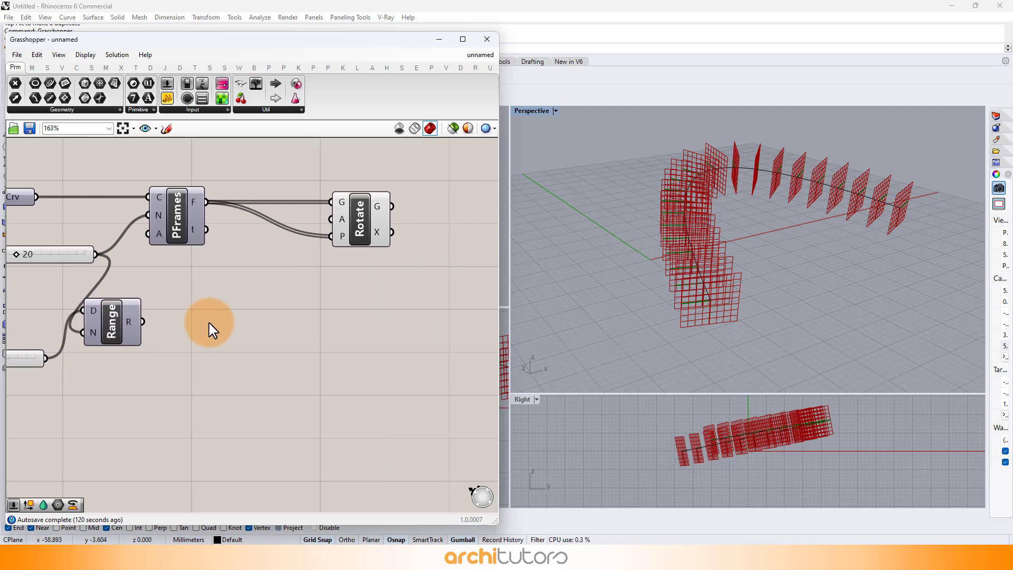
double_click(212, 332)
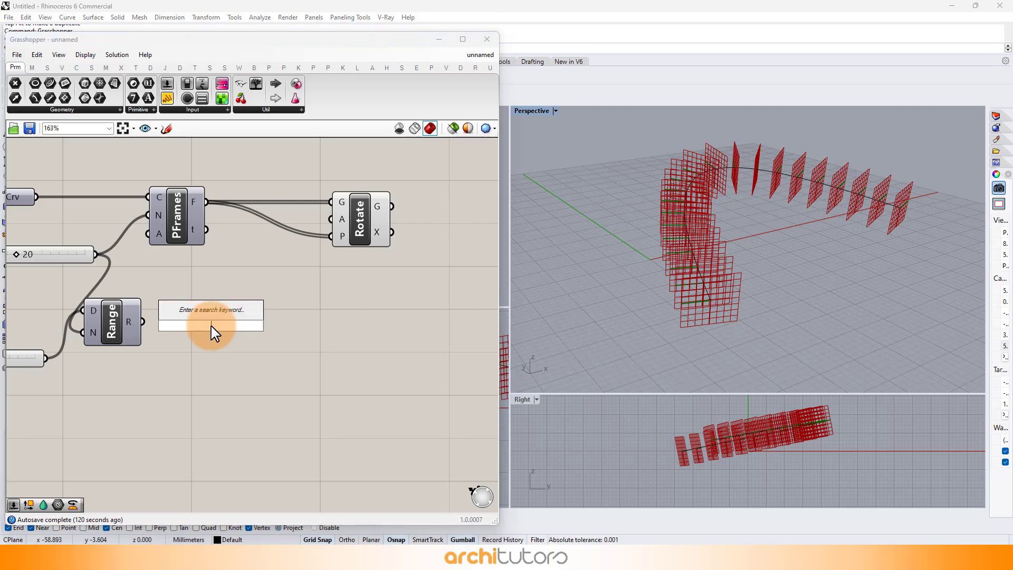
text(CULL)
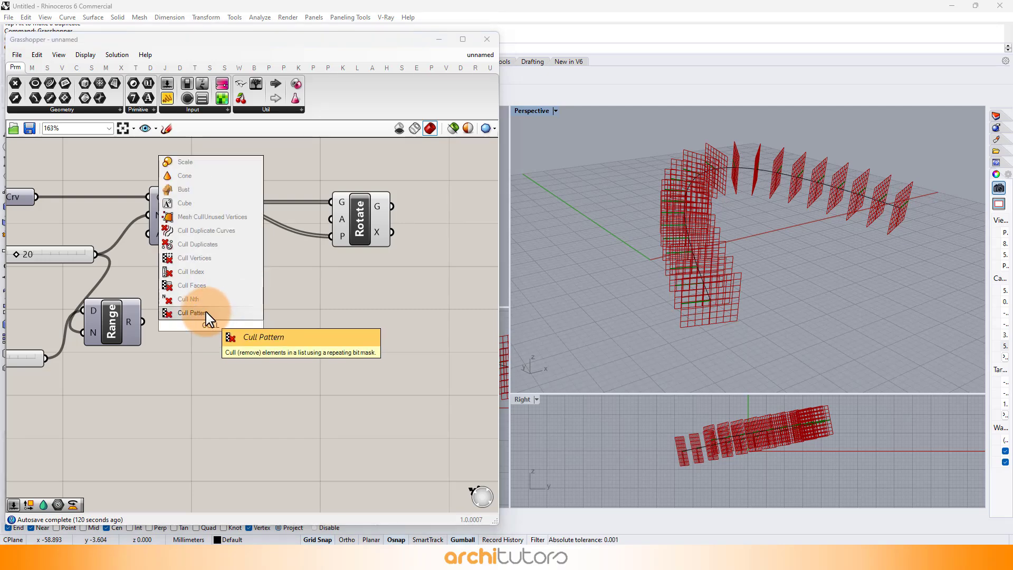
click(205, 274)
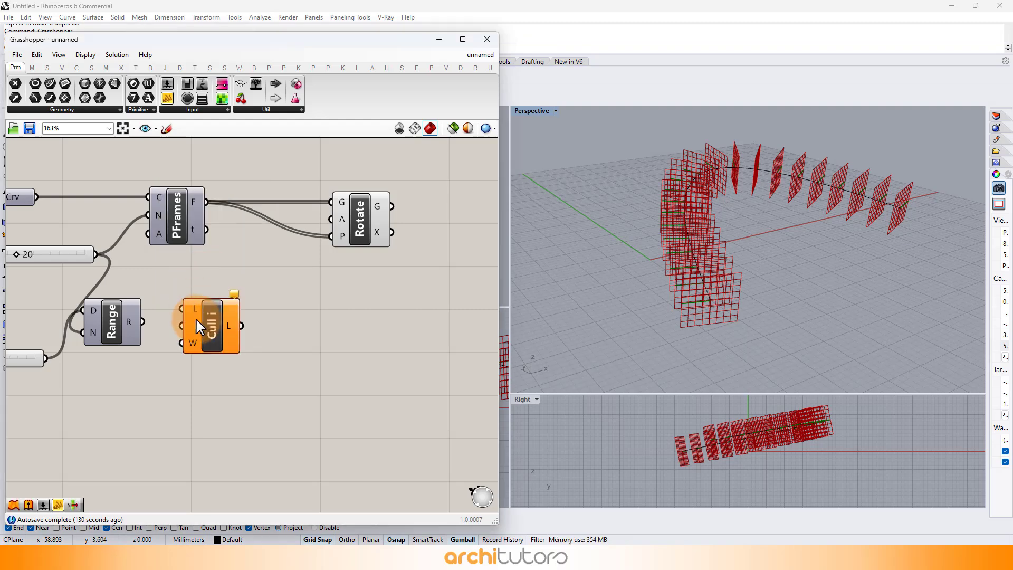
Step: Connect the Range component's R output to the Cull Index's L input, and add a Panel below the Range component
mouse_move(130, 324)
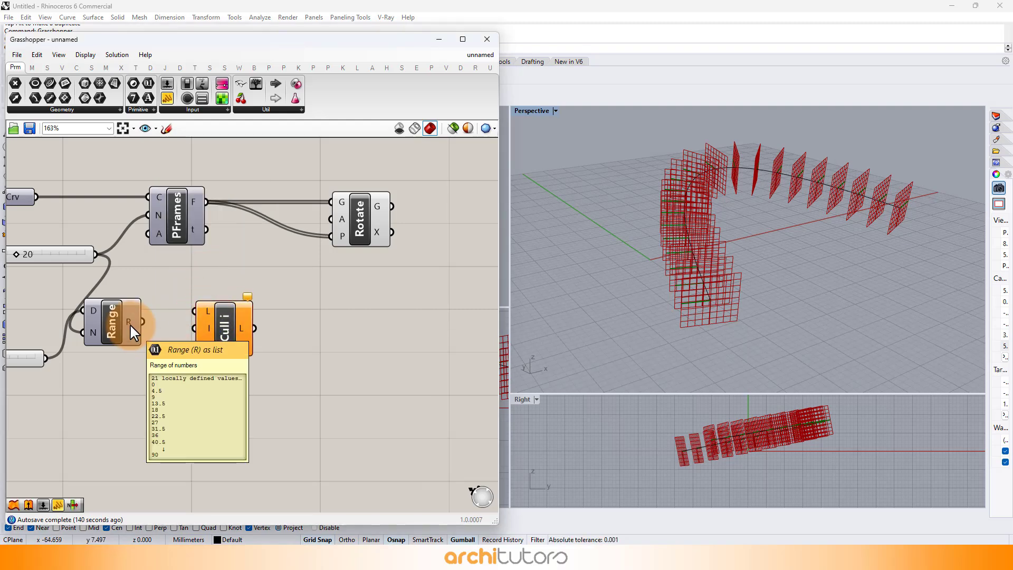
drag(130, 324, 197, 308)
double_click(135, 399)
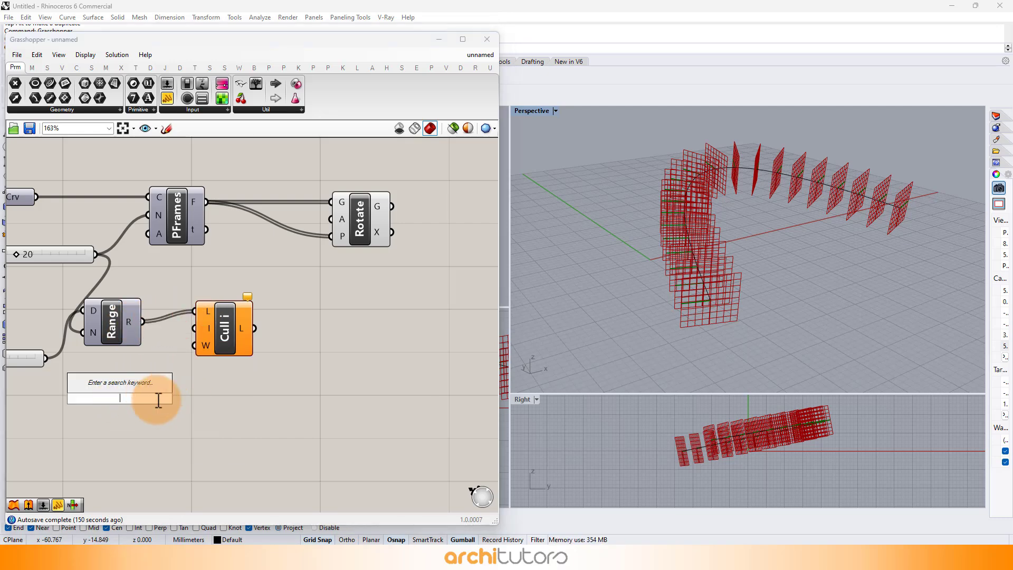
text(PANE)
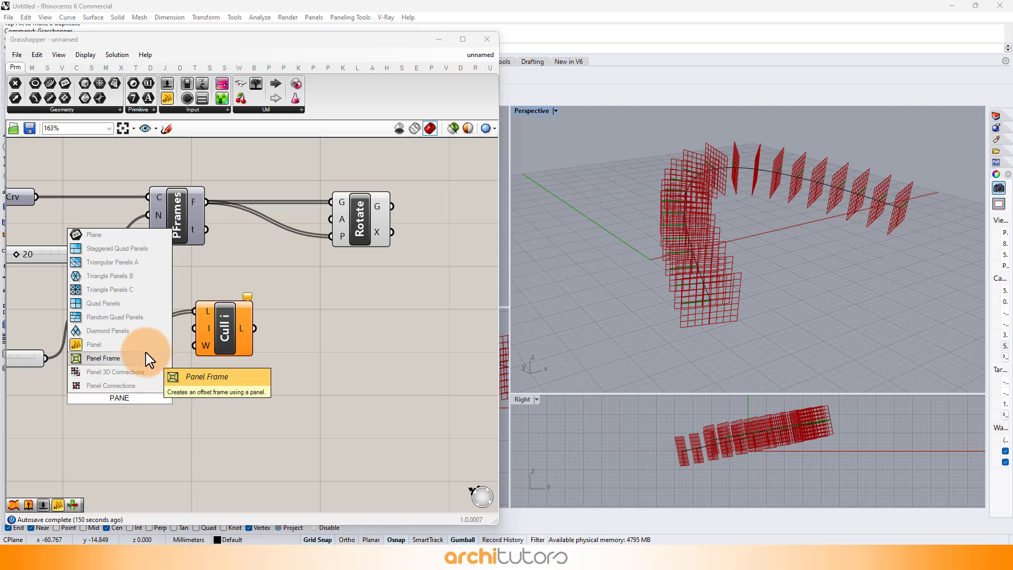
click(126, 345)
Step: Enter -1 in the new panel and shrink the panel to a small box
double_click(135, 409)
key(BackSpace)
text(-1)
click(222, 396)
click(158, 402)
double_click(140, 395)
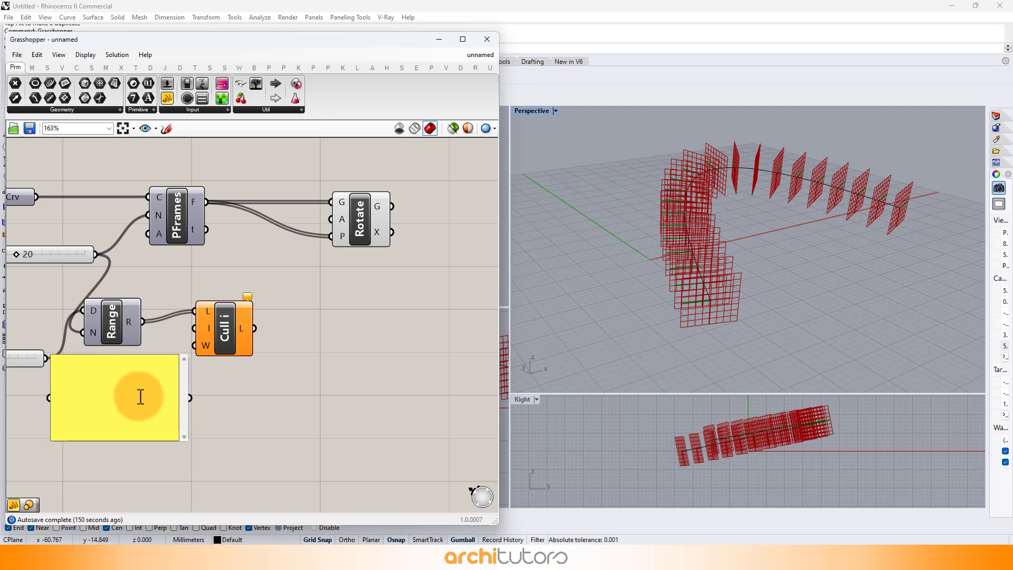
click(233, 414)
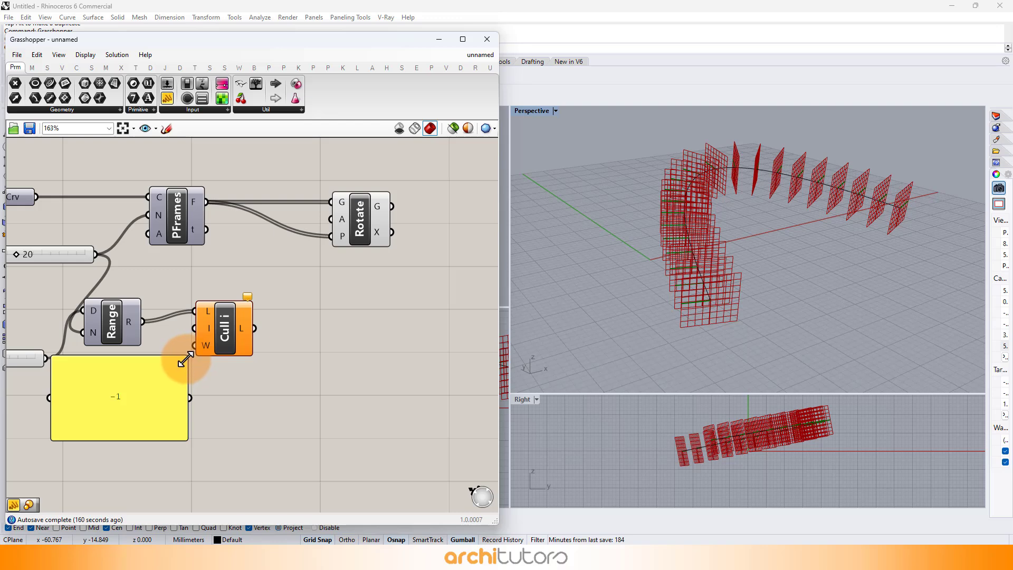
drag(184, 360, 161, 413)
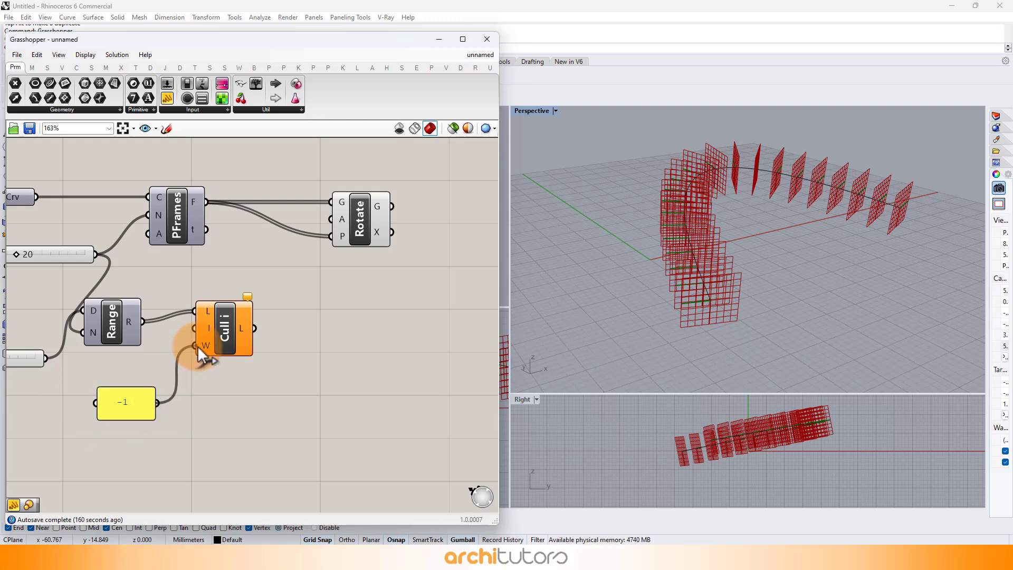
Step: Connect the -1 panel to the Cull Index's I input, and compare its culled list with the Range output
drag(197, 346, 197, 328)
click(231, 320)
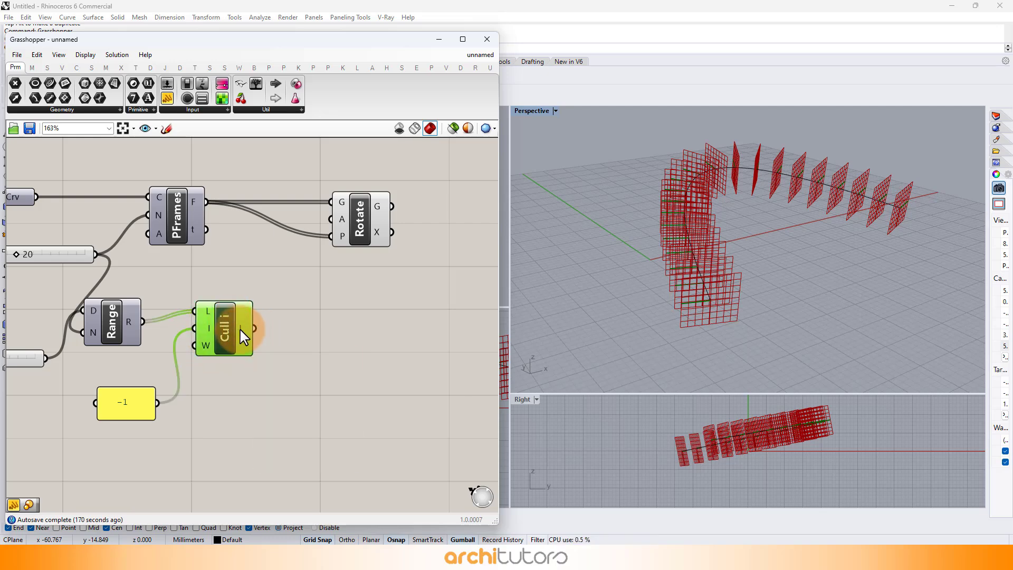
mouse_move(243, 336)
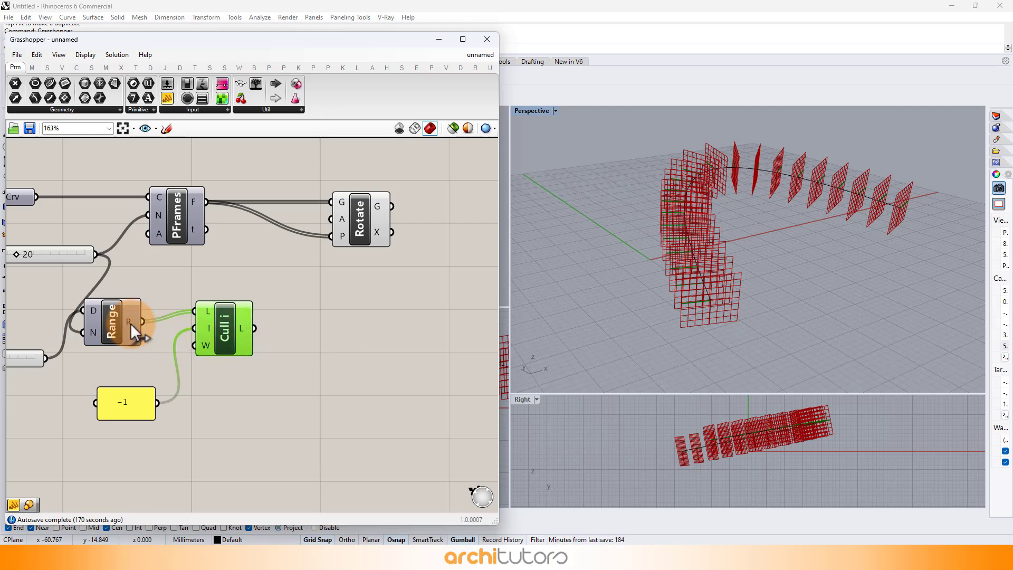
mouse_move(131, 323)
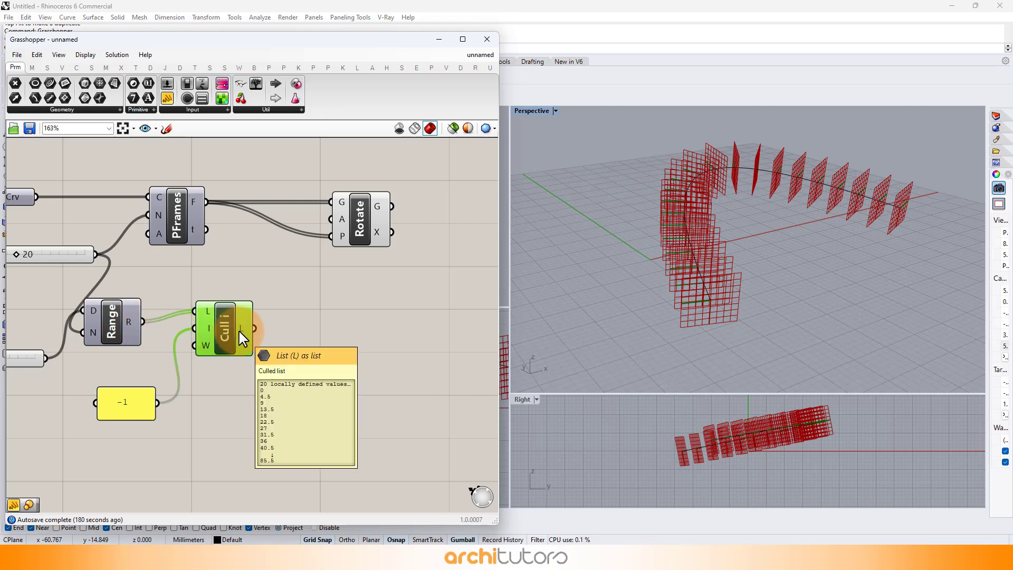
click(309, 320)
Step: Add a Radians component beside the Cull Index and connect the culled list to its D input
right_drag(315, 346, 280, 346)
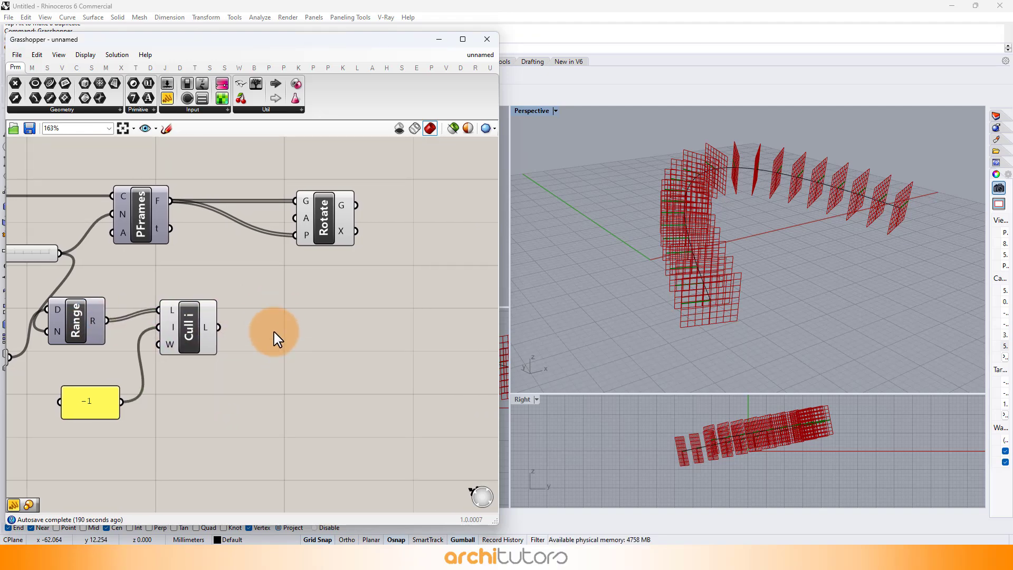
double_click(276, 338)
text(RA)
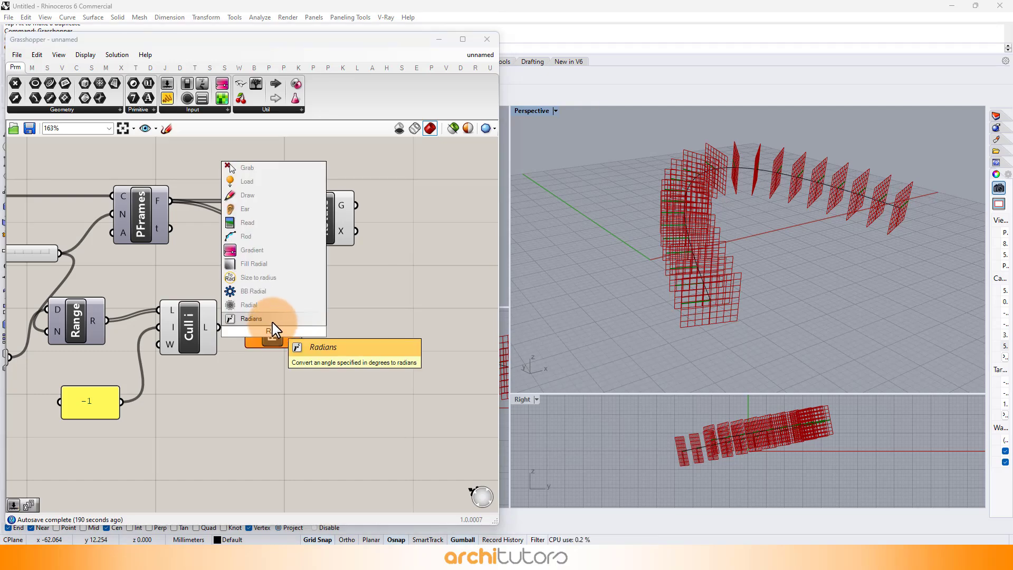
key(Return)
drag(270, 327, 267, 315)
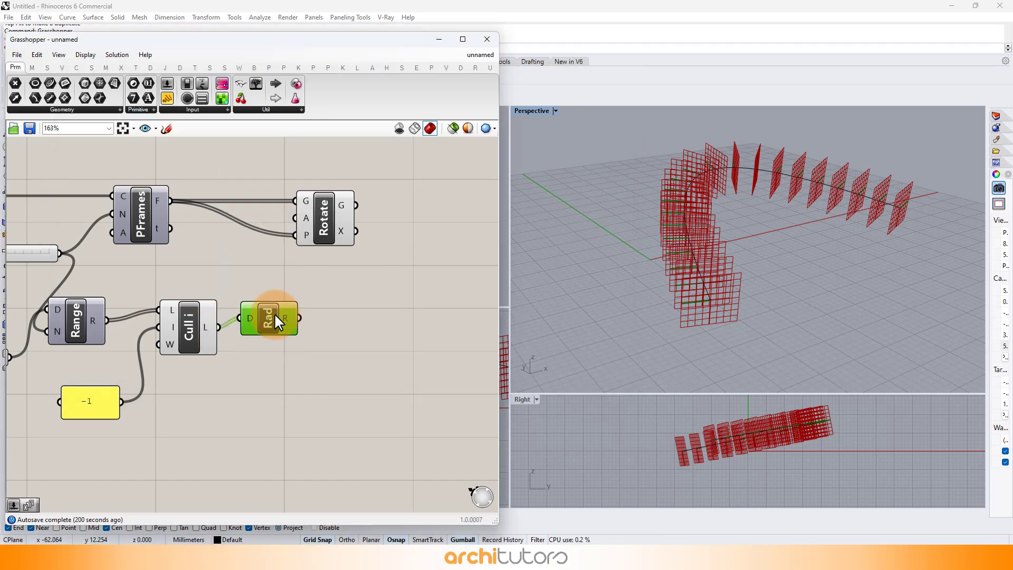
Step: Add a Multiplication component beside Radians and connect the Radians output to its A input
double_click(355, 337)
text(MU)
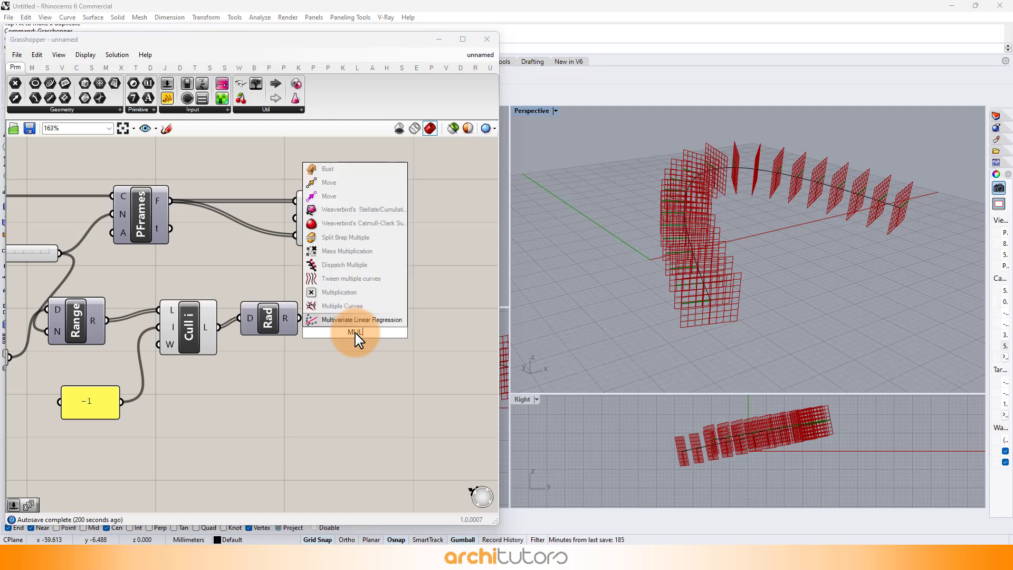
text(L)
click(330, 293)
drag(317, 318, 325, 324)
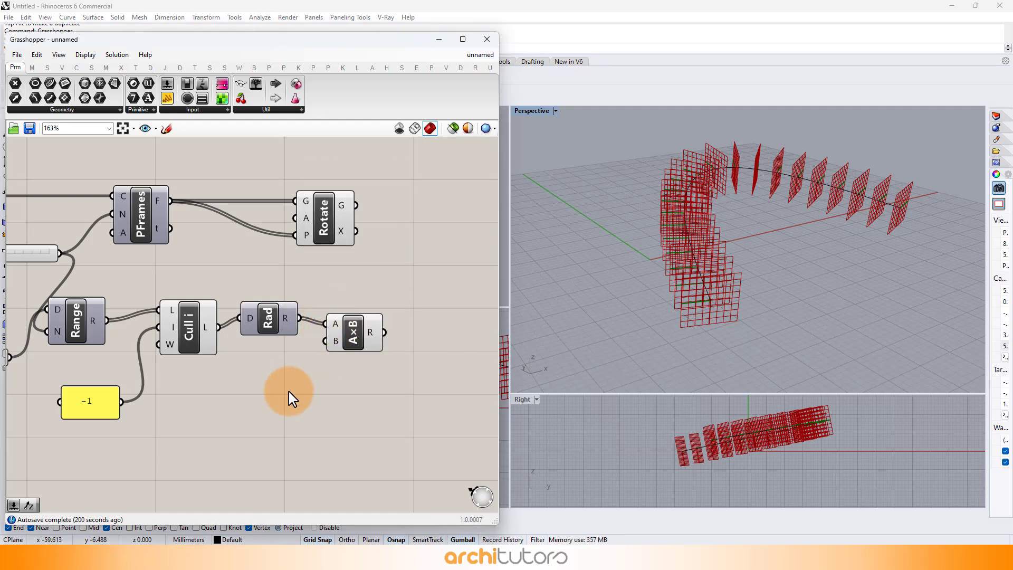
Step: Add a number slider with a value of 1 below the Radians component
double_click(276, 397)
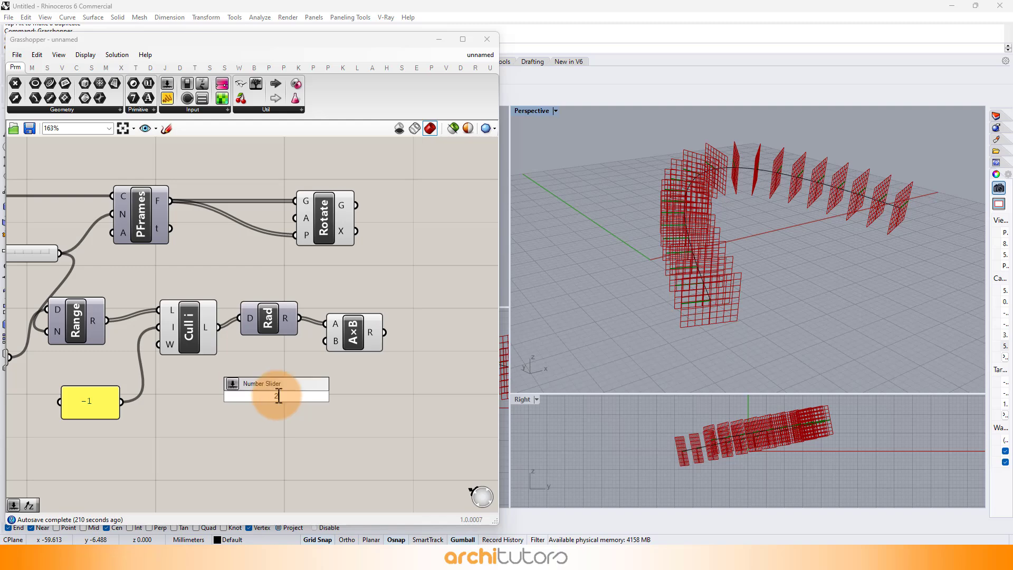
key(Return)
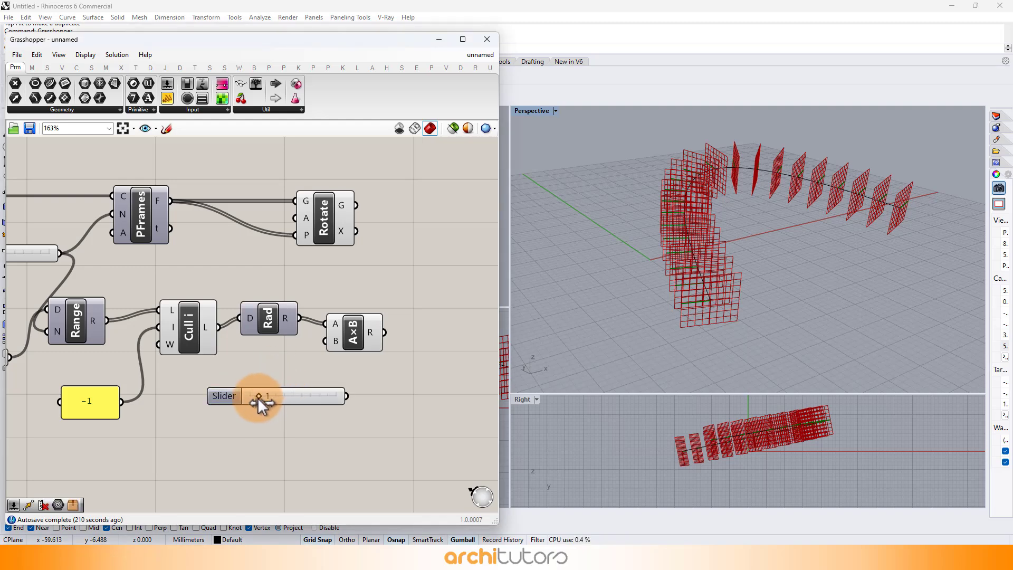
drag(258, 403, 248, 408)
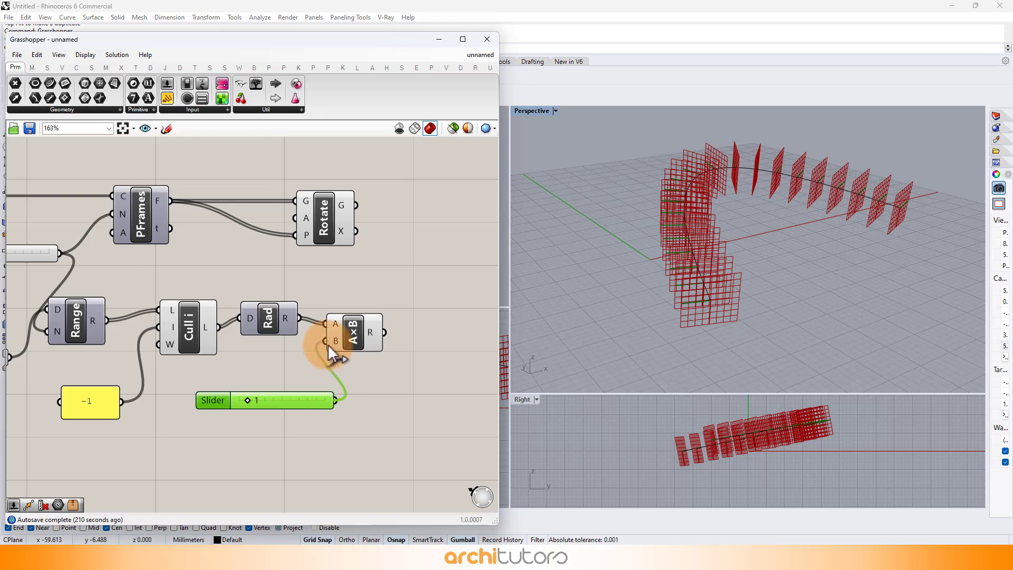
Step: Connect the new slider to the Multiplication's B input, and the multiplication result to the Rotate component's A input
drag(327, 344, 418, 211)
right_drag(362, 227, 395, 249)
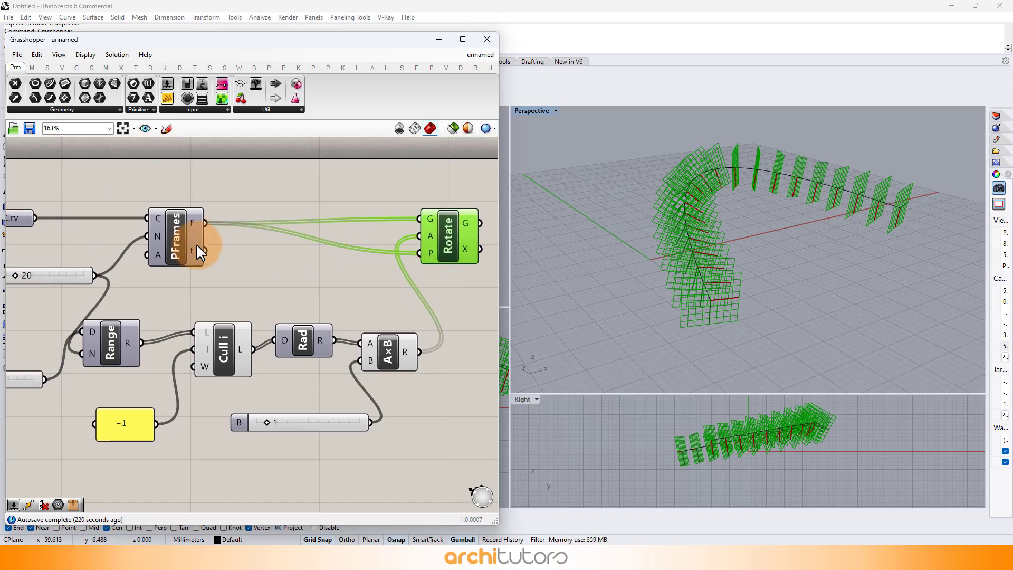
drag(191, 245, 299, 250)
click(326, 292)
scroll(218, 279, up, 2)
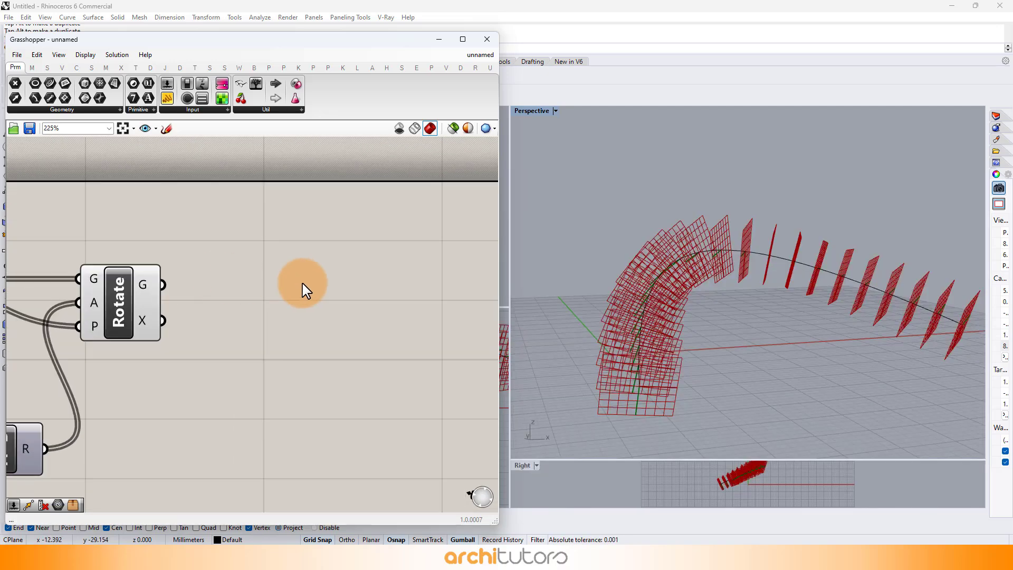
Step: Add a Polygon component after Rotate and connect the rotated frames from Rotate's G output to its P input
double_click(302, 282)
text(POLY)
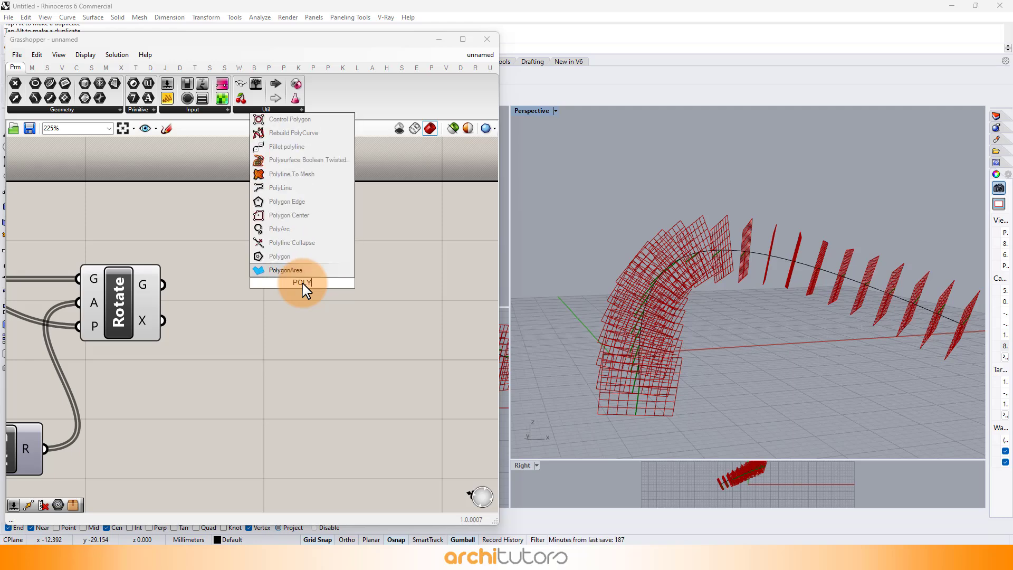
click(286, 256)
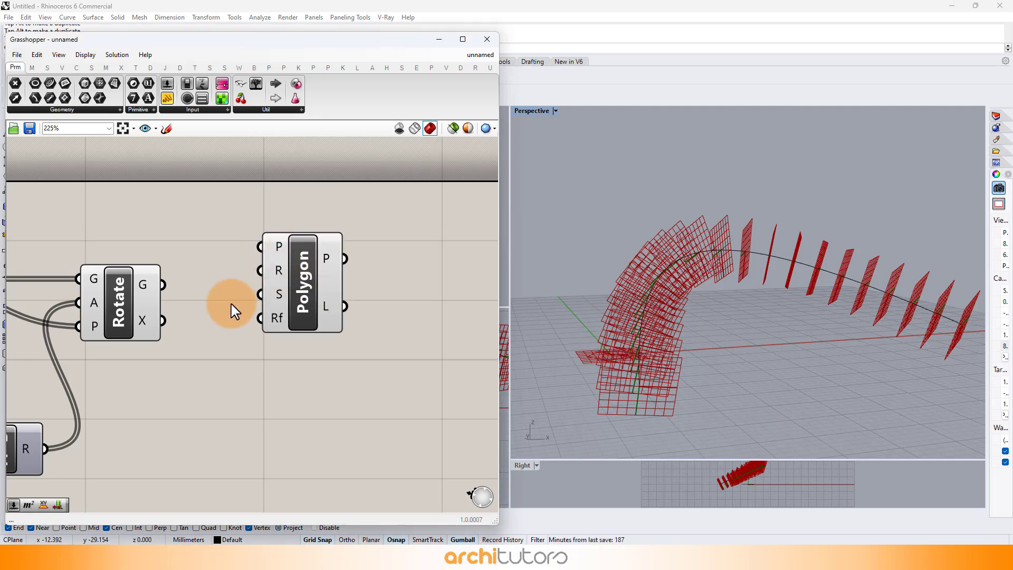
scroll(281, 260, down, 2)
right_drag(325, 298, 395, 321)
drag(364, 304, 413, 327)
Step: Turn off the preview of the Rotate component and inspect the polygons along the curve
click(285, 225)
click(272, 318)
middle_click(273, 318)
click(309, 276)
right_drag(449, 379, 291, 315)
right_drag(572, 289, 635, 279)
scroll(262, 304, up, 3)
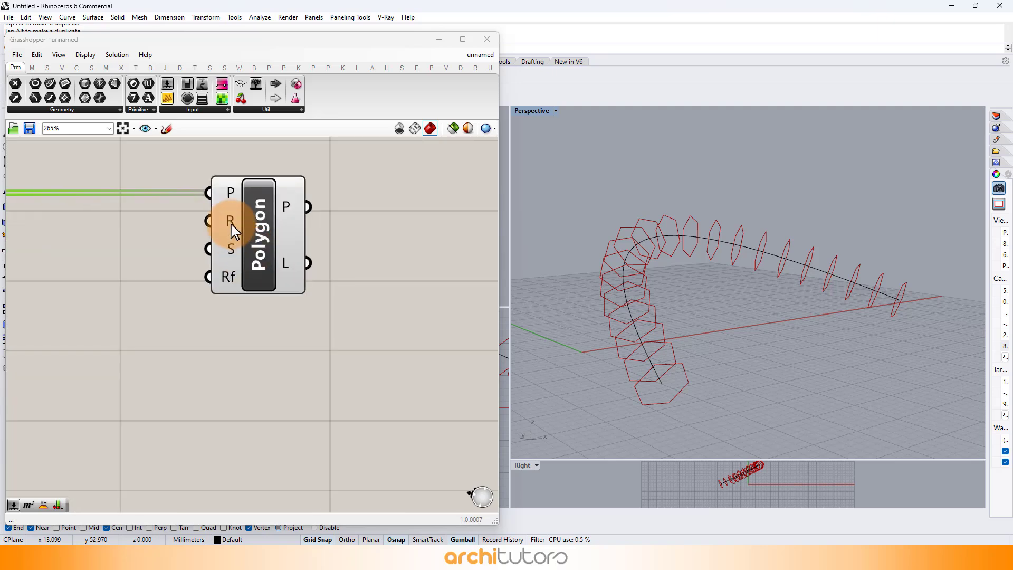
Step: Create a number slider from 10, connect it to the Polygon's R input, and set the radius to 5
mouse_move(235, 231)
drag(234, 231, 371, 245)
click(168, 316)
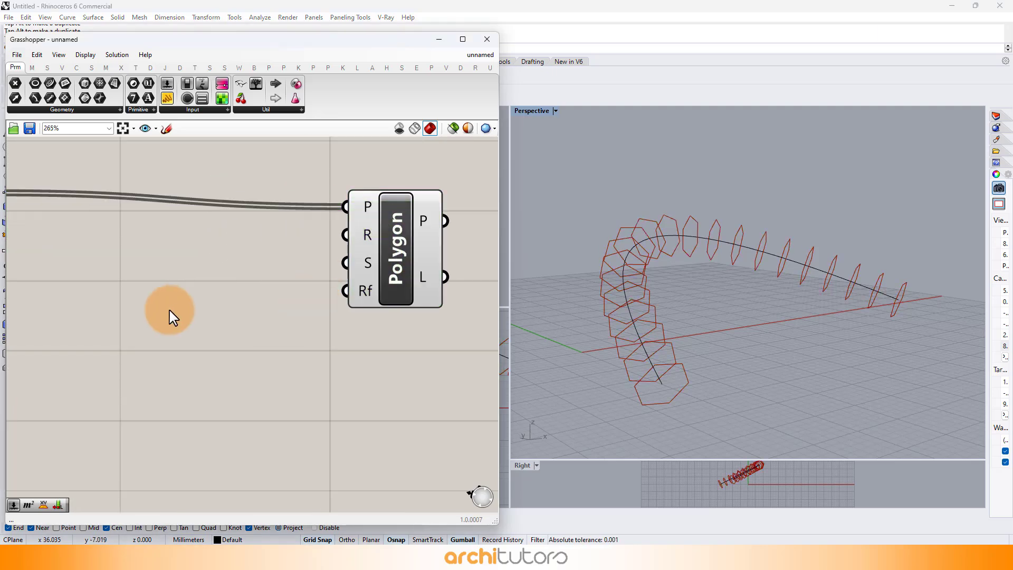
double_click(151, 316)
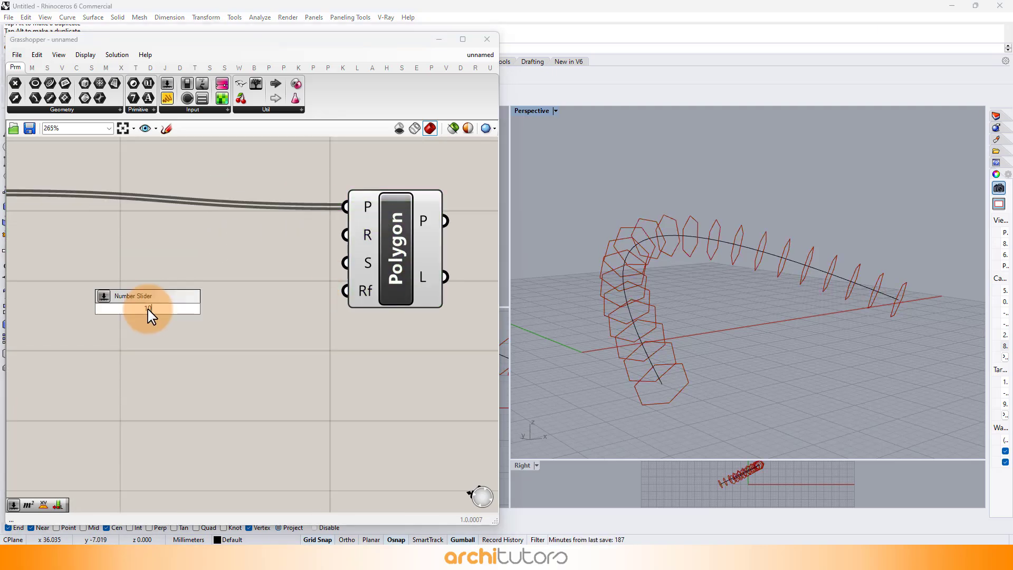
text(10)
key(Return)
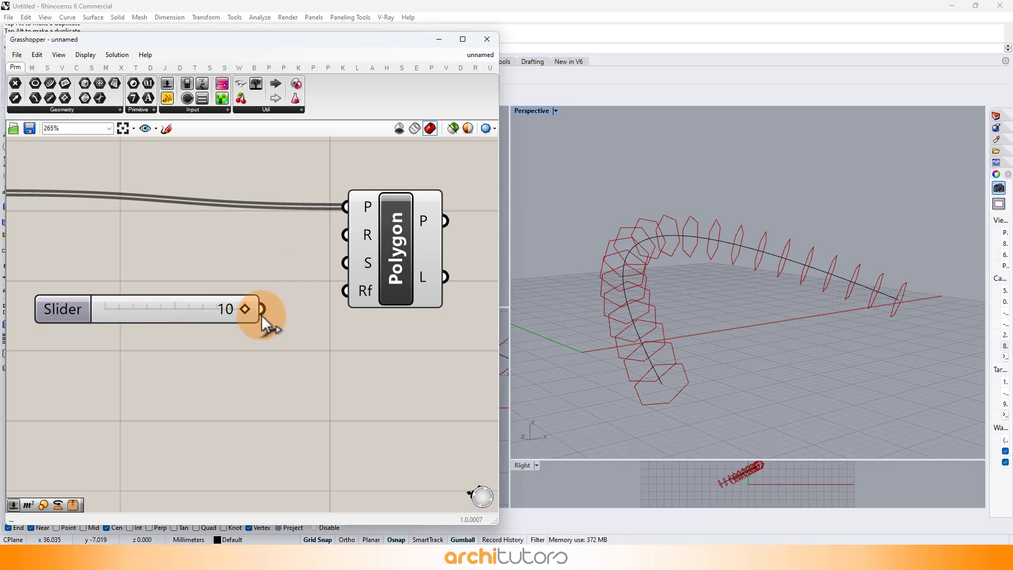
drag(341, 243, 346, 235)
right_drag(543, 276, 757, 105)
drag(251, 311, 182, 309)
Step: Select the Rhino curve and move one of its control points to reshape the path
right_drag(607, 264, 657, 272)
click(658, 274)
drag(650, 274, 697, 312)
right_drag(779, 267, 737, 252)
click(844, 240)
drag(843, 240, 852, 252)
click(647, 141)
scroll(635, 220, down, 4)
right_drag(638, 140, 702, 274)
click(299, 295)
Step: Duplicate the Radius slider below itself and connect the copy to the Polygon's S input
scroll(286, 286, down, 1)
drag(226, 302, 297, 312)
click(207, 331)
click(217, 268)
drag(336, 268, 336, 266)
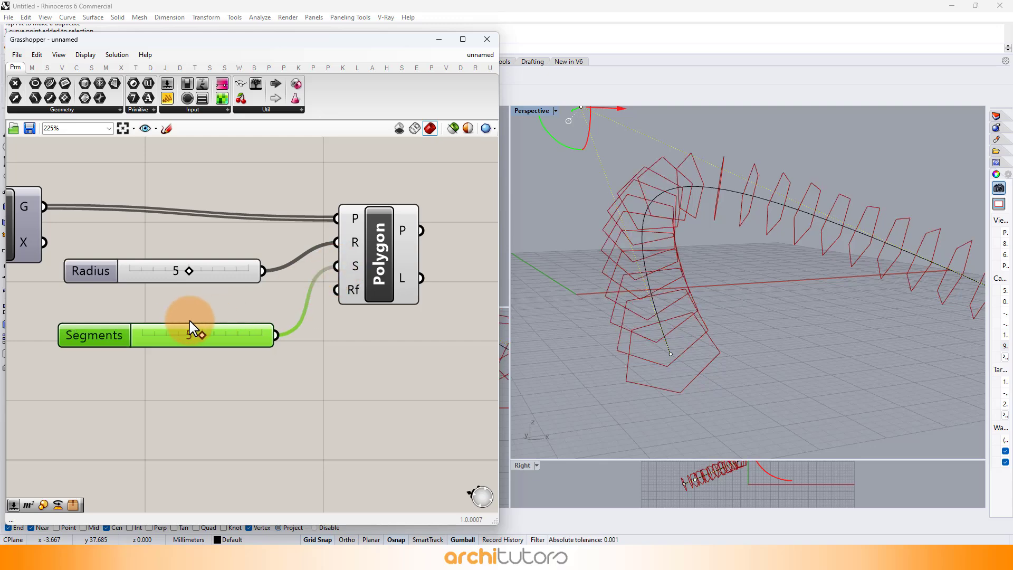
Step: Try a lower segment count, set the Segments slider to 4, and inspect the profiles along the curve
drag(202, 338, 174, 334)
right_drag(822, 274, 716, 243)
click(122, 361)
drag(181, 339, 190, 340)
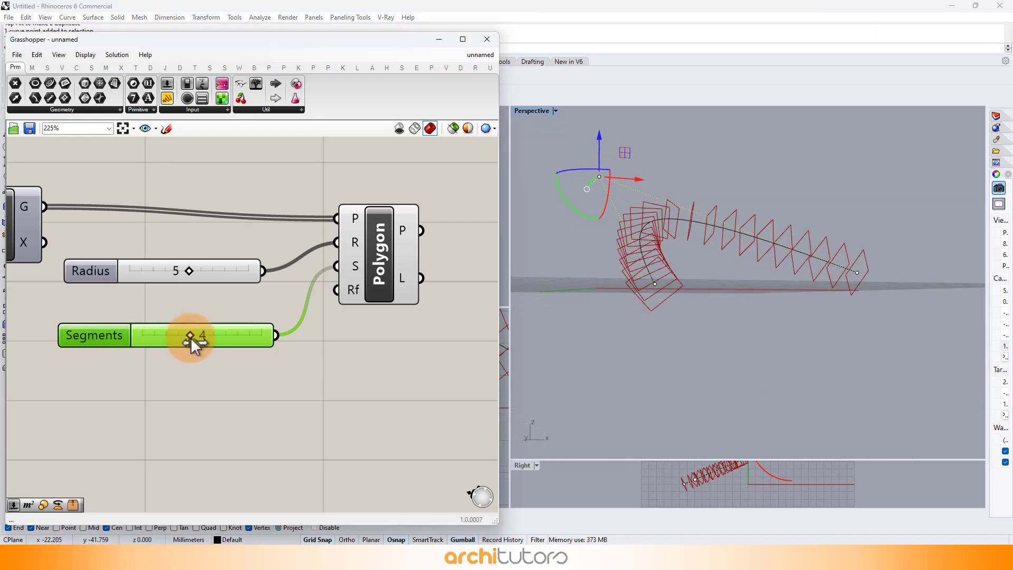
click(310, 350)
right_drag(680, 288, 610, 268)
right_drag(780, 229, 741, 283)
click(381, 346)
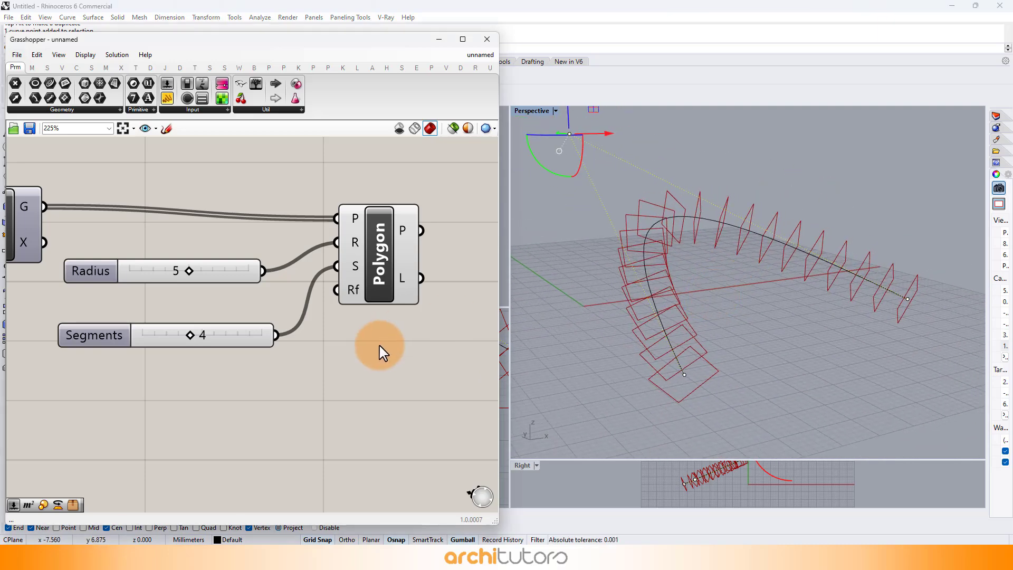
Step: Add a Loft component beside the Polygon component and connect the polygons to its C input
scroll(352, 274, down, 1)
right_drag(350, 293, 222, 365)
double_click(358, 315)
text(loft)
key(Return)
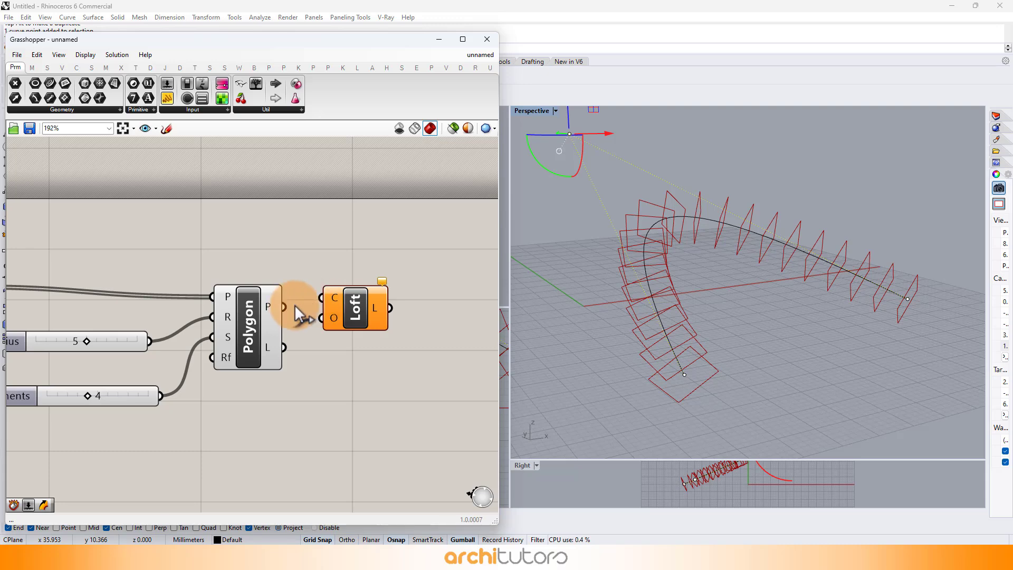
drag(300, 305, 365, 307)
click(299, 266)
Step: Turn off the preview of the Rotate and Polygon components, leaving the loft displayed
scroll(249, 269, down, 2)
right_drag(249, 269, 359, 258)
drag(359, 258, 145, 370)
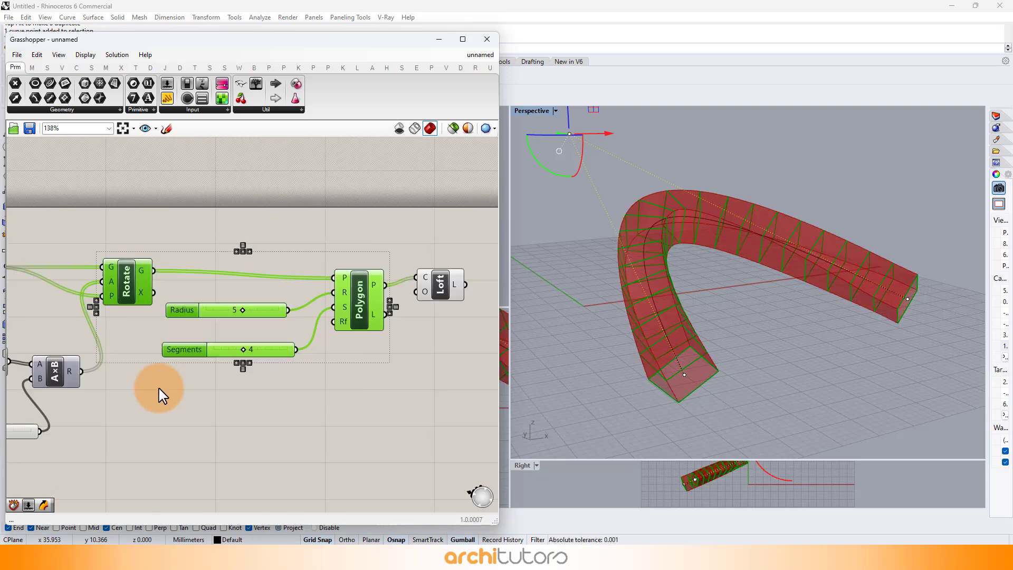
middle_click(251, 331)
click(284, 296)
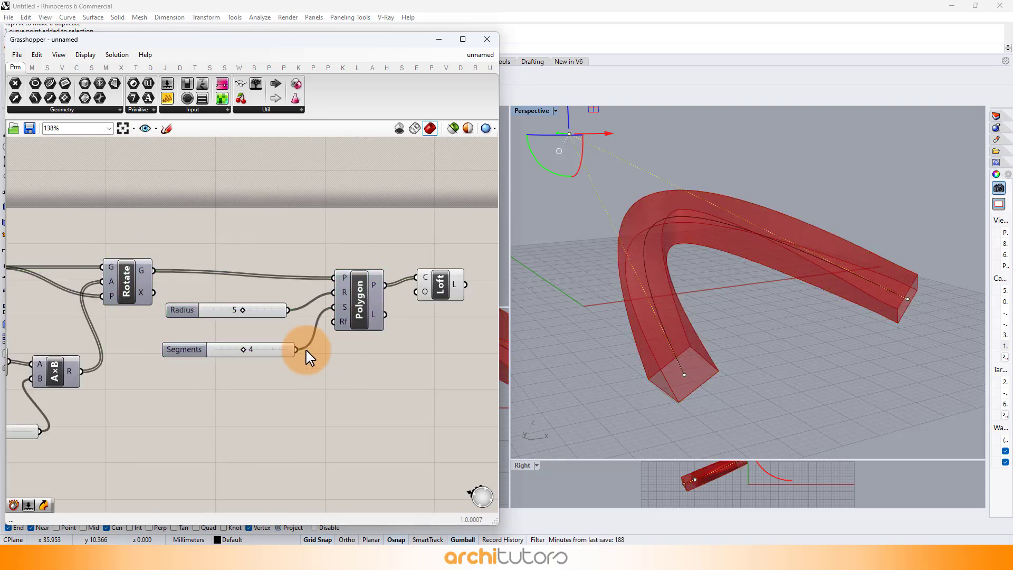
Step: Try 5 segments on the loft, return the Segments slider to 4, and set the Radius slider to 6
scroll(301, 339, up, 5)
drag(204, 367, 218, 366)
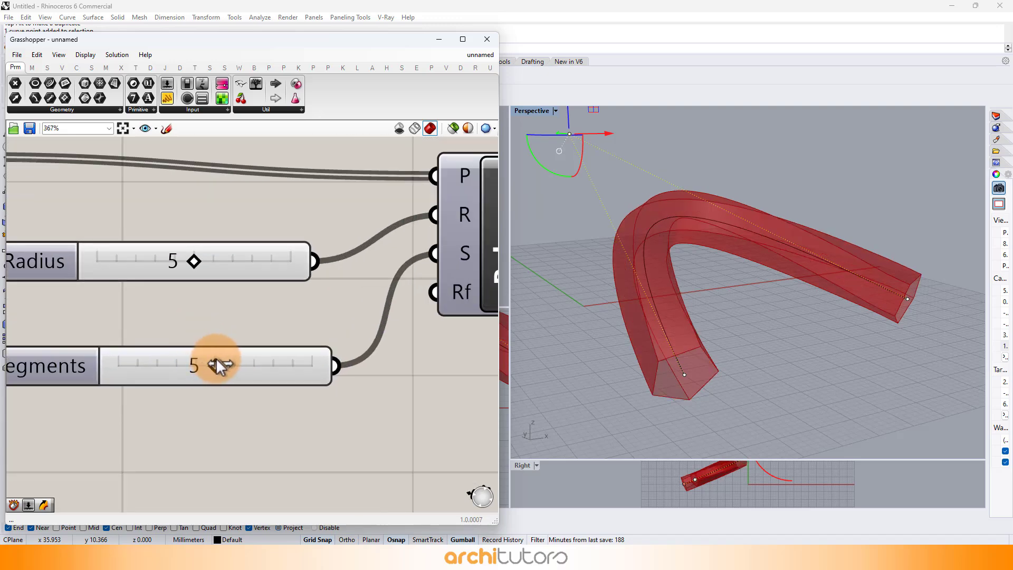
mouse_move(721, 317)
right_down()
mouse_move(729, 275)
mouse_move(712, 303)
right_up()
mouse_move(211, 367)
mouse_down()
mouse_move(289, 383)
mouse_move(192, 373)
mouse_move(199, 366)
mouse_up()
mouse_move(206, 269)
mouse_down()
mouse_move(228, 267)
mouse_move(205, 280)
mouse_move(215, 265)
mouse_up()
scroll(290, 322, down, 5)
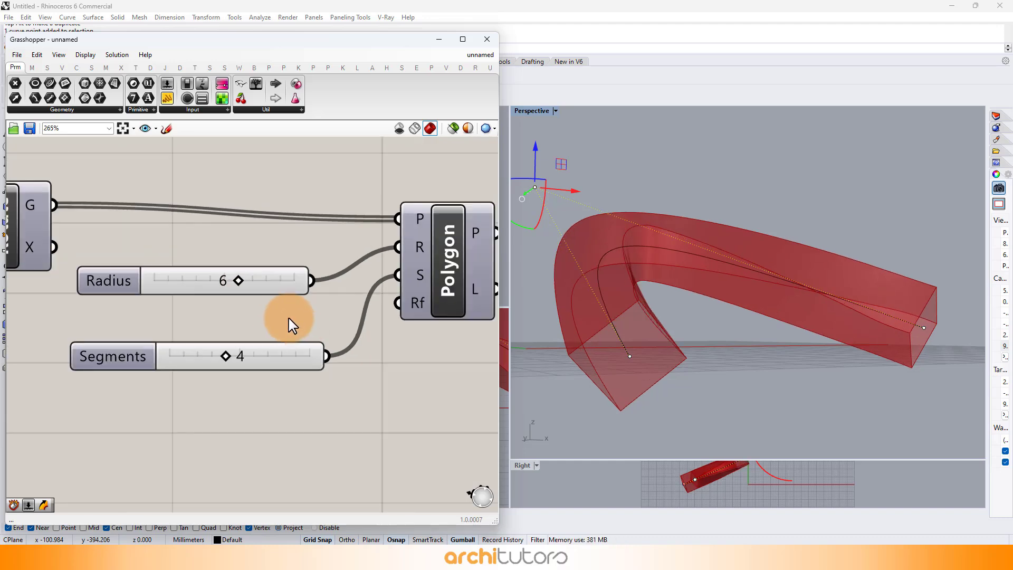
Step: Set the Domain slider feeding the Range component to 148 to increase the loft's twist
right_drag(158, 312, 313, 244)
scroll(231, 360, up, 3)
right_drag(115, 330, 324, 298)
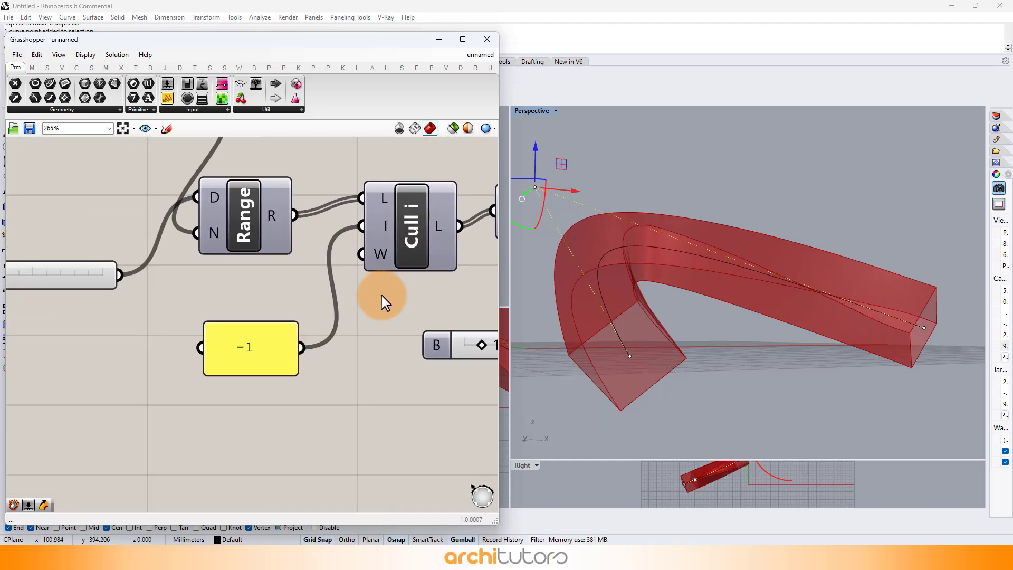
scroll(307, 297, down, 2)
right_drag(196, 290, 232, 293)
scroll(145, 295, up, 3)
scroll(144, 296, up, 2)
drag(142, 294, 154, 295)
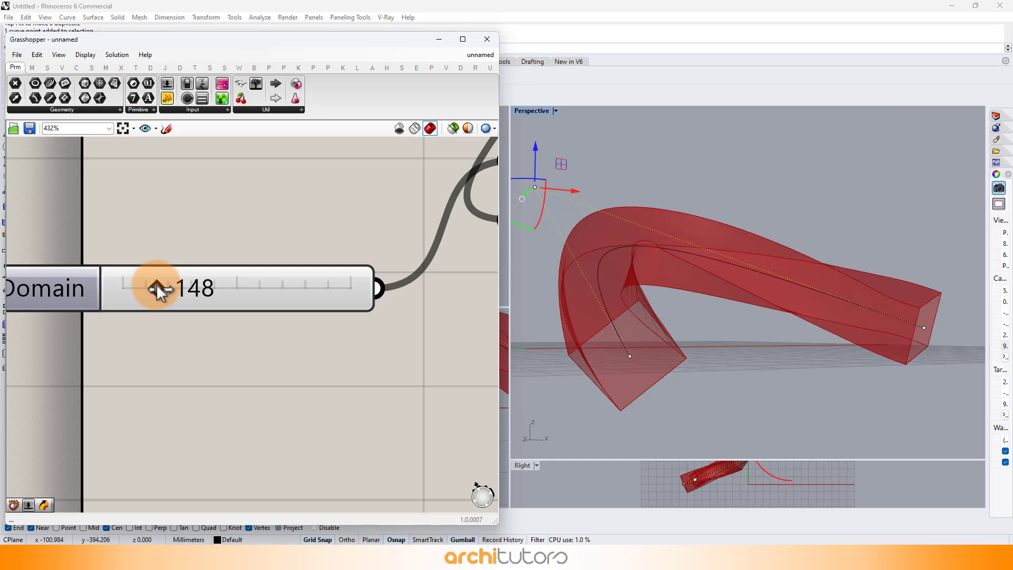
Step: Add a Deconstruct Brep component beside the Loft and connect the loft output to its B input
right_drag(705, 287, 738, 308)
scroll(125, 316, down, 6)
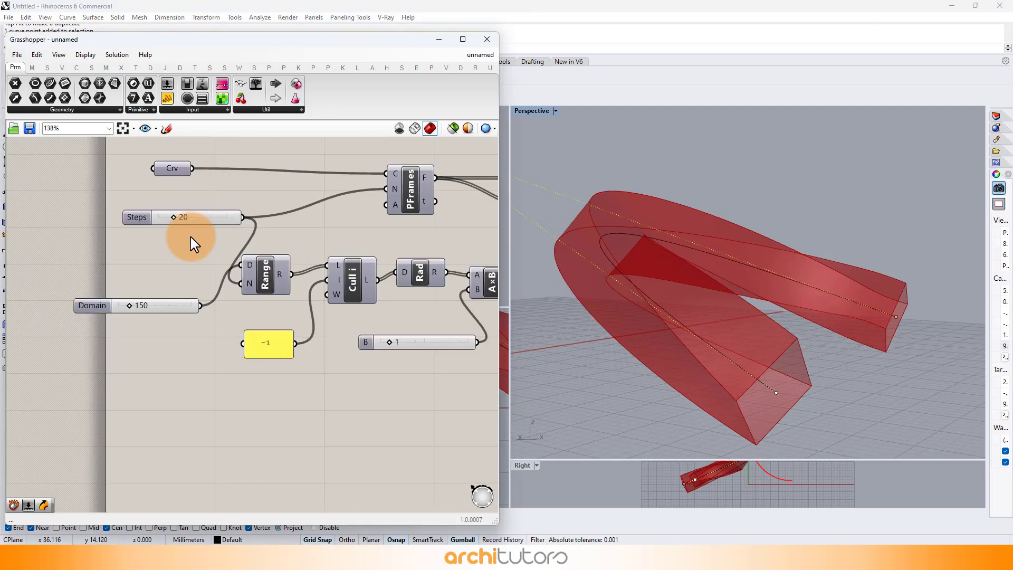
scroll(190, 237, down, 3)
right_drag(272, 241, 115, 270)
scroll(332, 289, up, 2)
right_drag(422, 296, 188, 313)
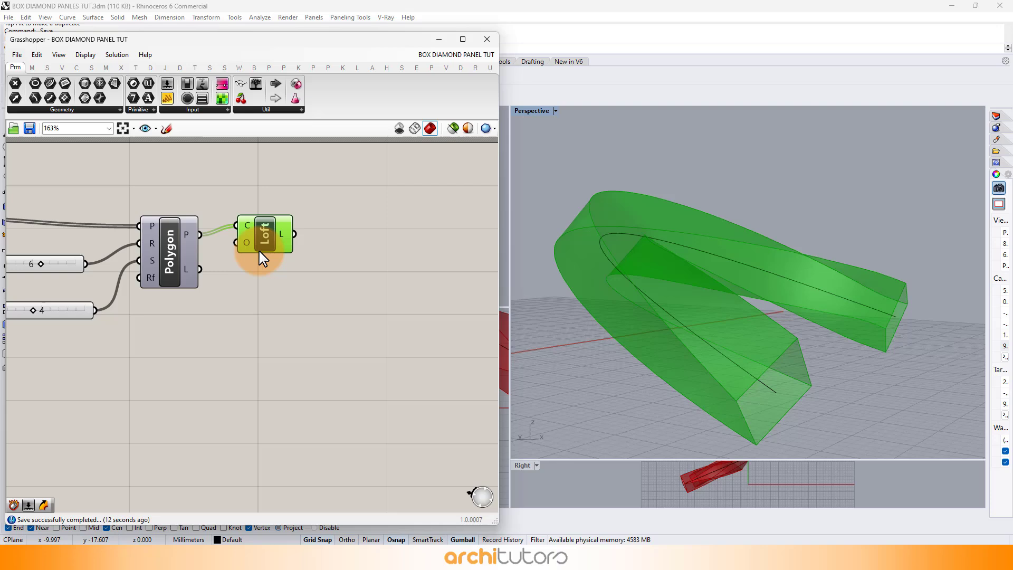
scroll(287, 226, up, 2)
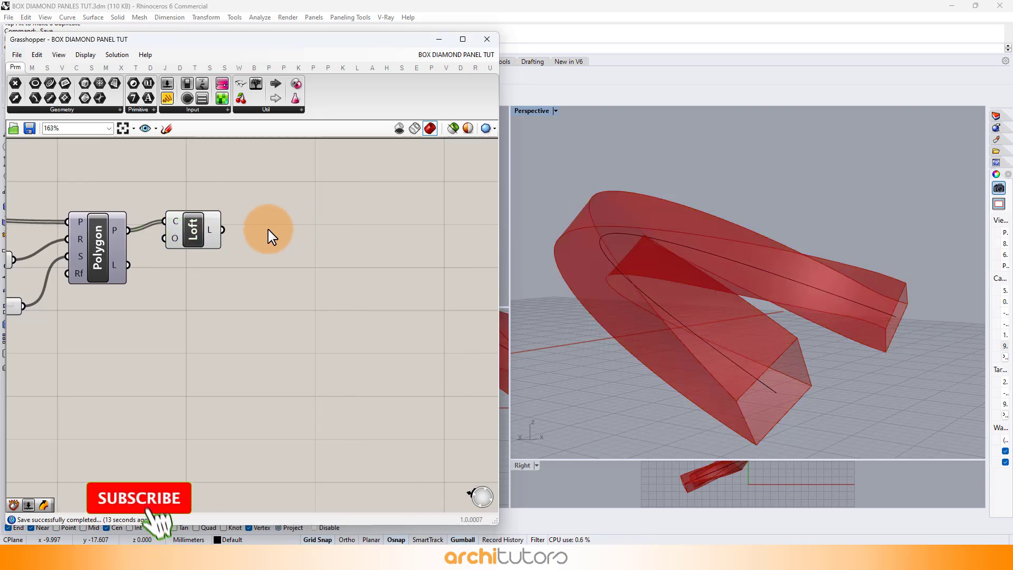
scroll(271, 236, up, 1)
double_click(273, 232)
text(De)
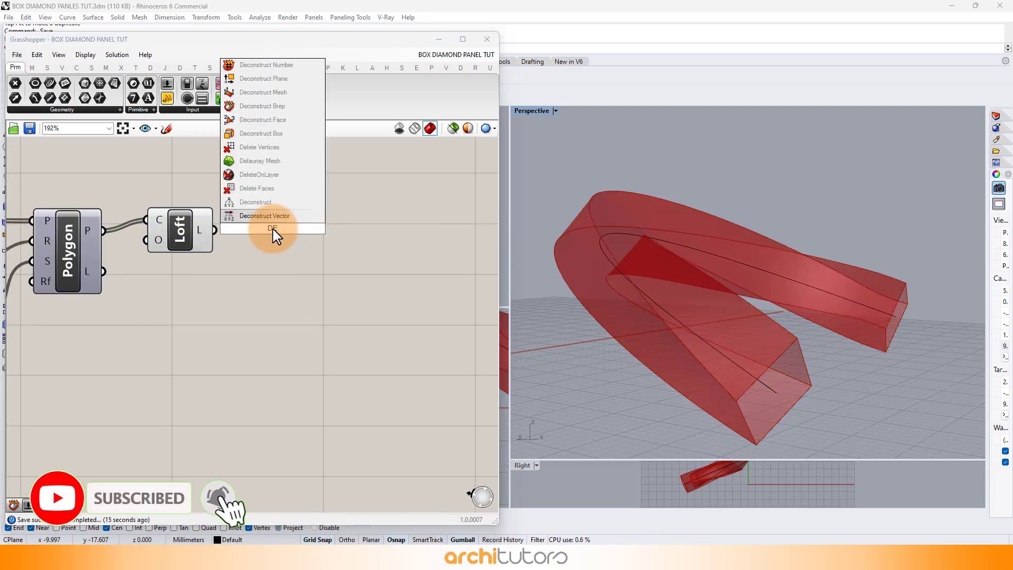
key(Return)
drag(214, 228, 367, 226)
click(244, 271)
Step: Turn off the Loft component's preview and move the Deconstruct Brep component closer to it
scroll(239, 264, down, 1)
drag(216, 185, 165, 268)
middle_click(165, 269)
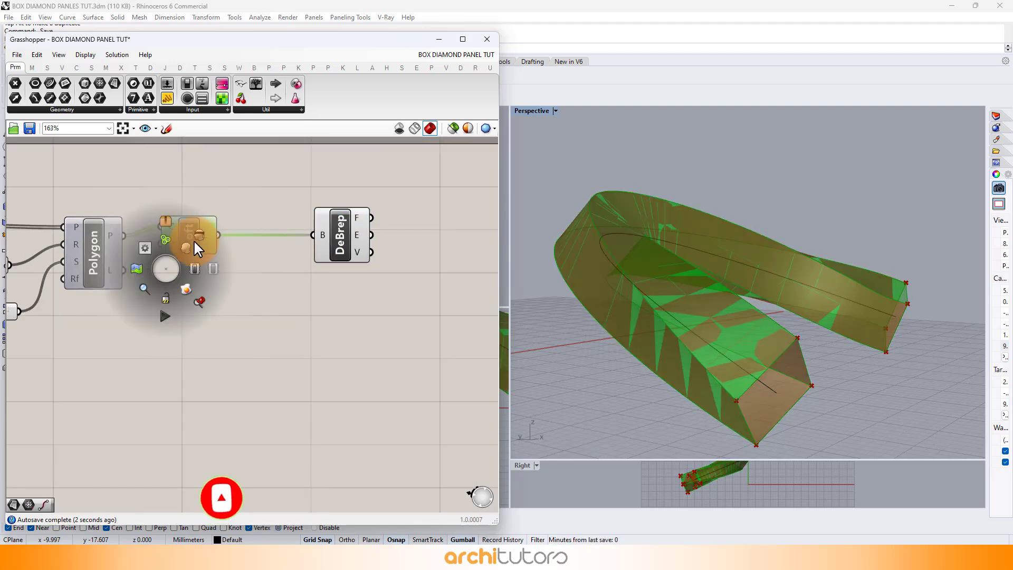
click(204, 232)
click(244, 253)
drag(345, 240, 317, 244)
click(302, 304)
Step: Add a Diamond Panels component and connect the Deconstruct Brep faces (F) to its Srf input
scroll(303, 248, up, 1)
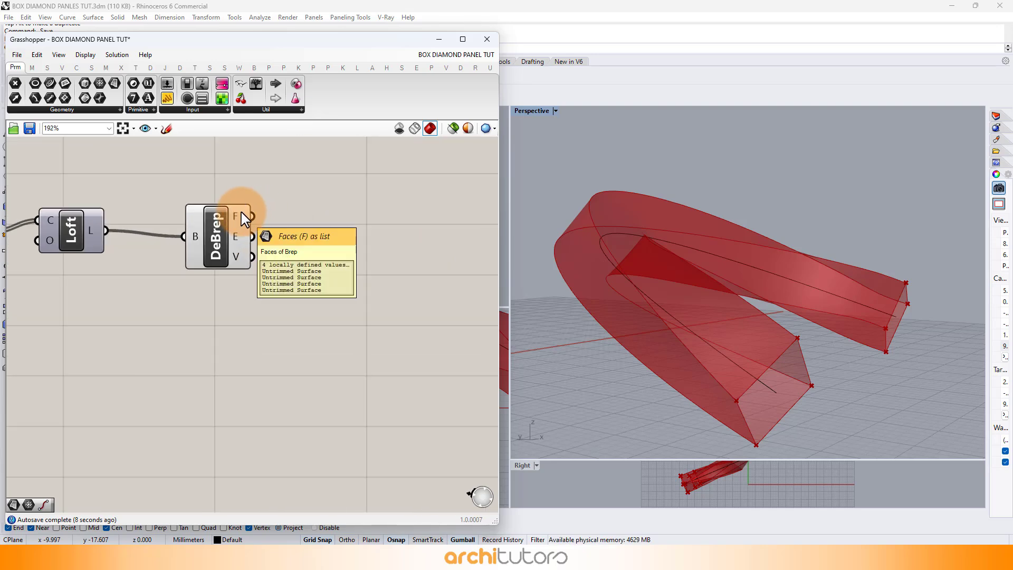
double_click(327, 239)
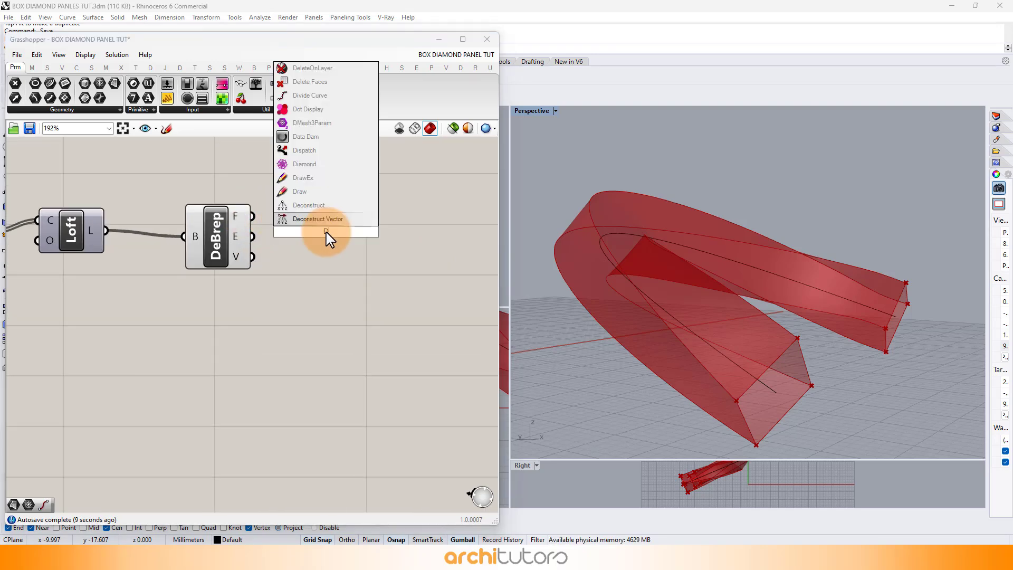
text(DIAM)
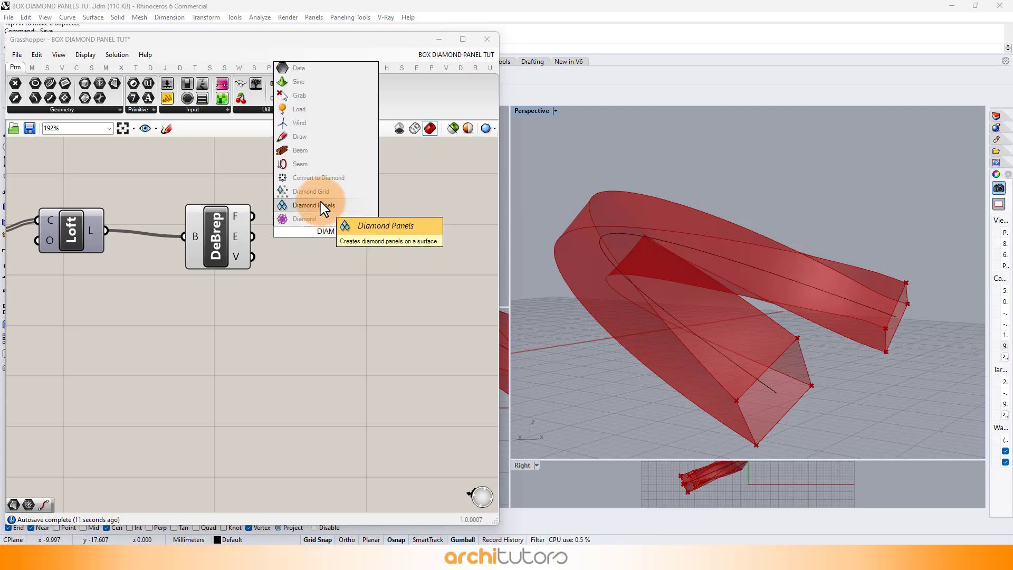
click(323, 218)
drag(261, 221, 292, 220)
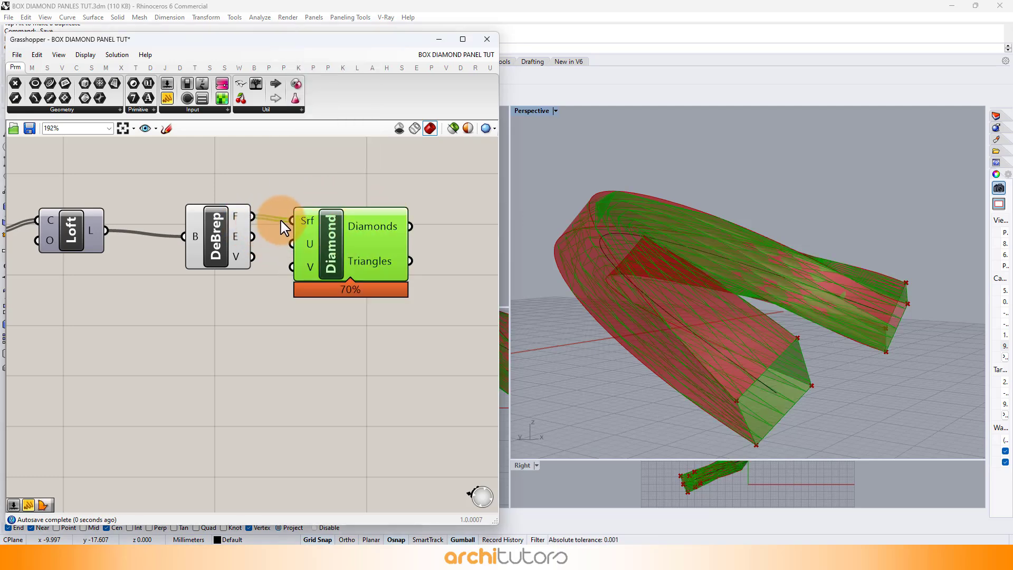
Step: Turn off the preview of the Deconstruct Brep component, leaving the diamond panels displayed
drag(232, 178, 229, 236)
middle_click(218, 251)
click(247, 218)
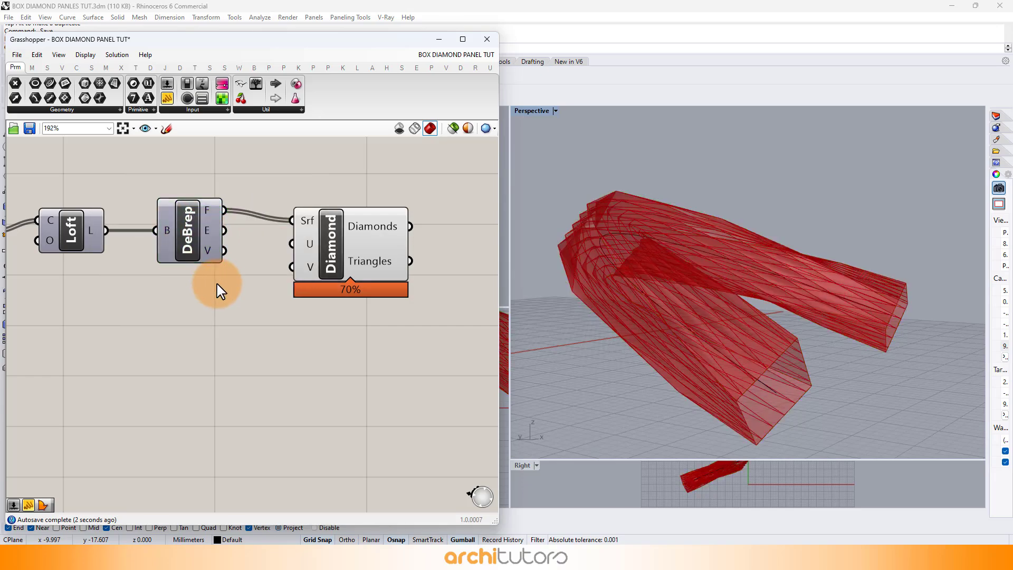
right_drag(780, 327, 757, 315)
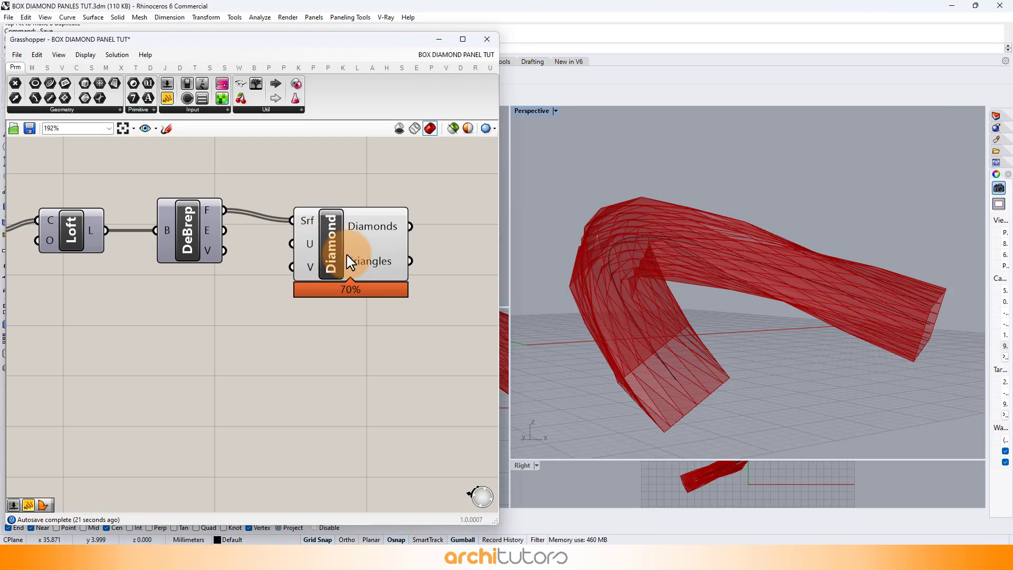
Step: Create number sliders of 25 and 10 and connect them to the U and V inputs of Diamond Panels
click(349, 262)
click(237, 362)
right_drag(237, 362, 244, 334)
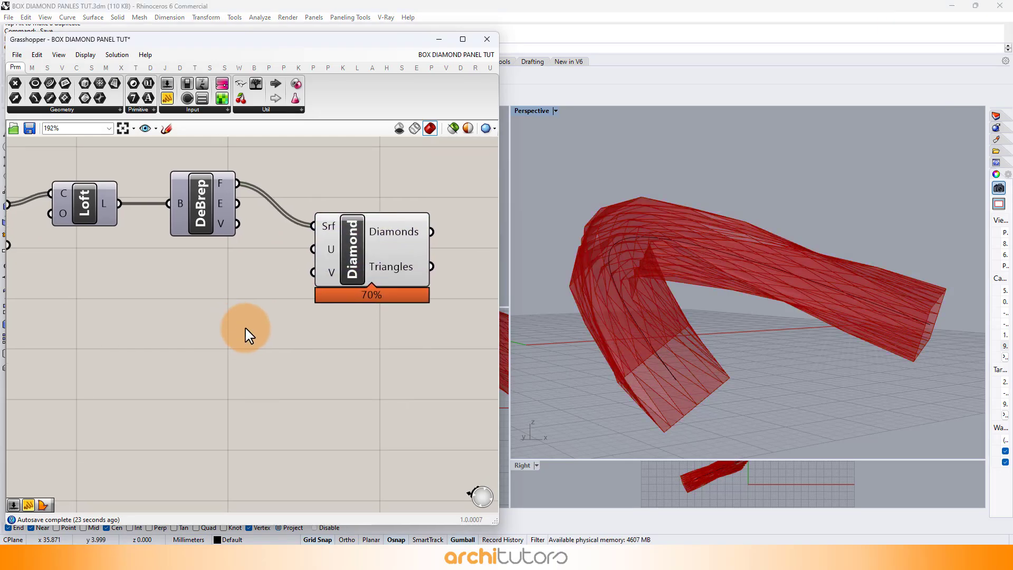
double_click(174, 323)
text(25)
key(Return)
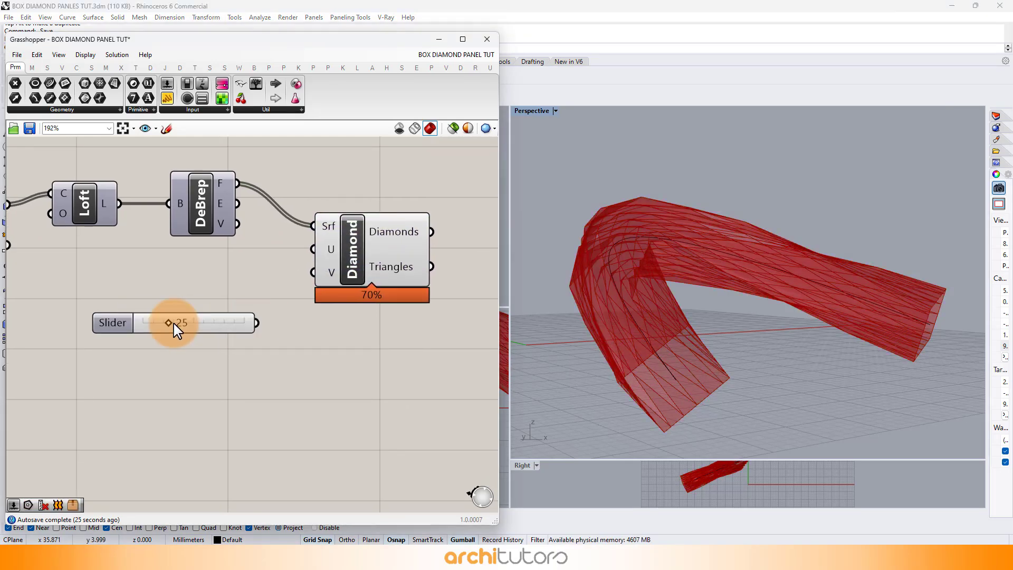
double_click(185, 347)
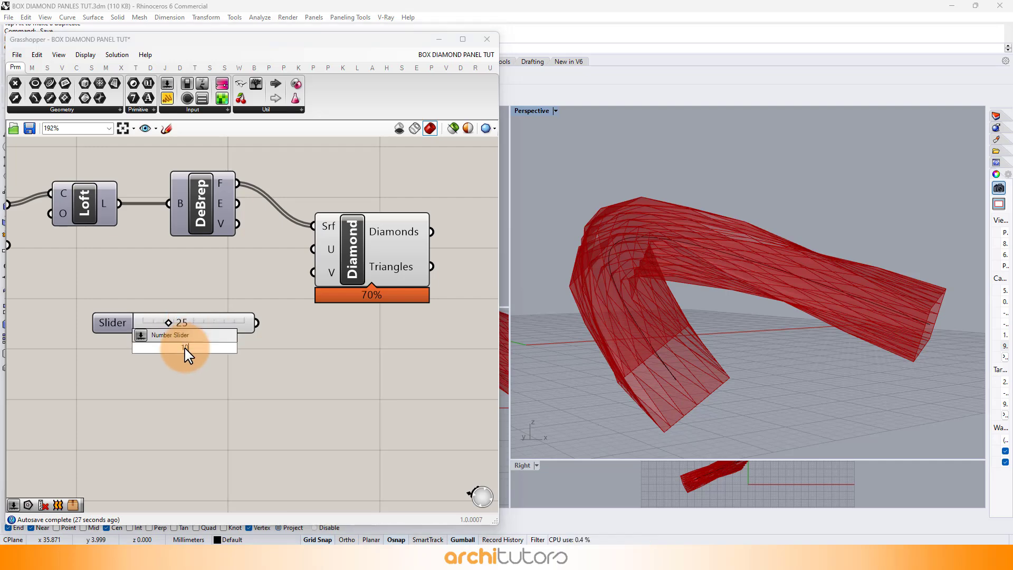
key(Return)
drag(299, 244, 313, 248)
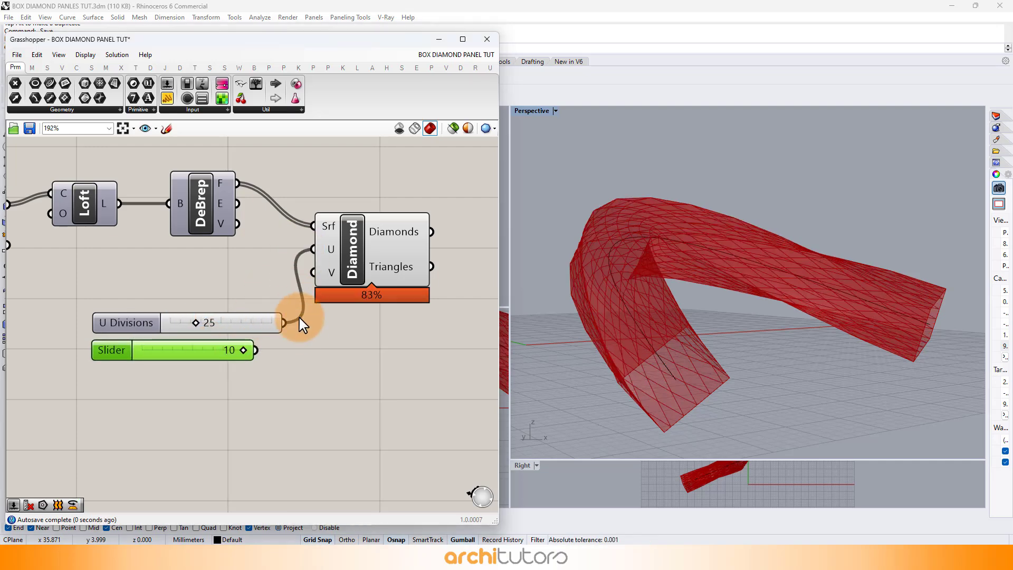
drag(261, 350, 313, 273)
Step: Try 24 U divisions and 8 V divisions on the diamond panels
scroll(227, 311, up, 1)
click(189, 313)
scroll(190, 313, up, 3)
drag(176, 303, 197, 308)
right_drag(812, 274, 724, 291)
click(255, 296)
drag(181, 316, 172, 313)
drag(333, 400, 303, 396)
Step: Set the V Divisions slider to 7 and the U Divisions slider to 25
scroll(748, 297, down, 6)
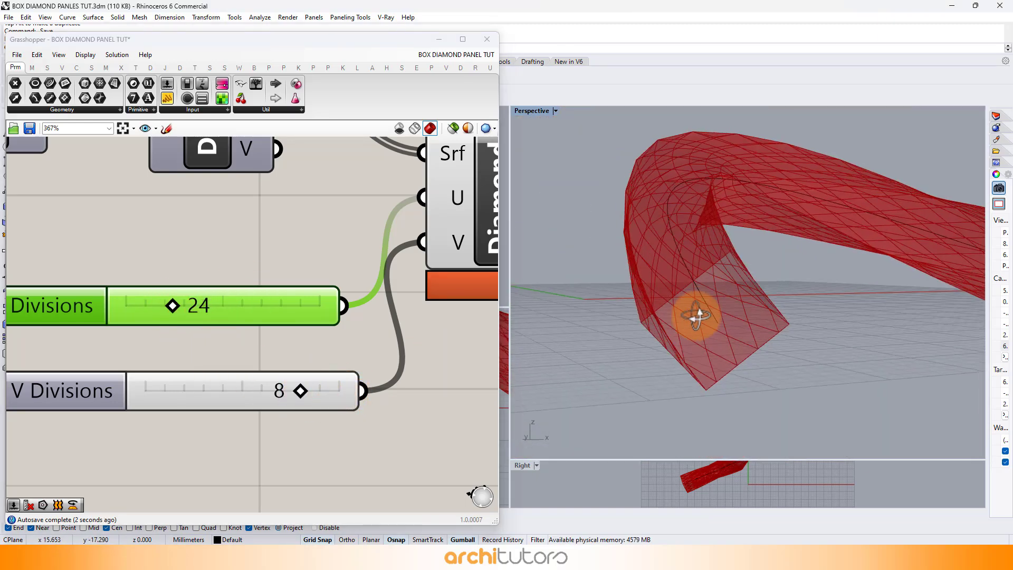
right_drag(615, 311, 767, 304)
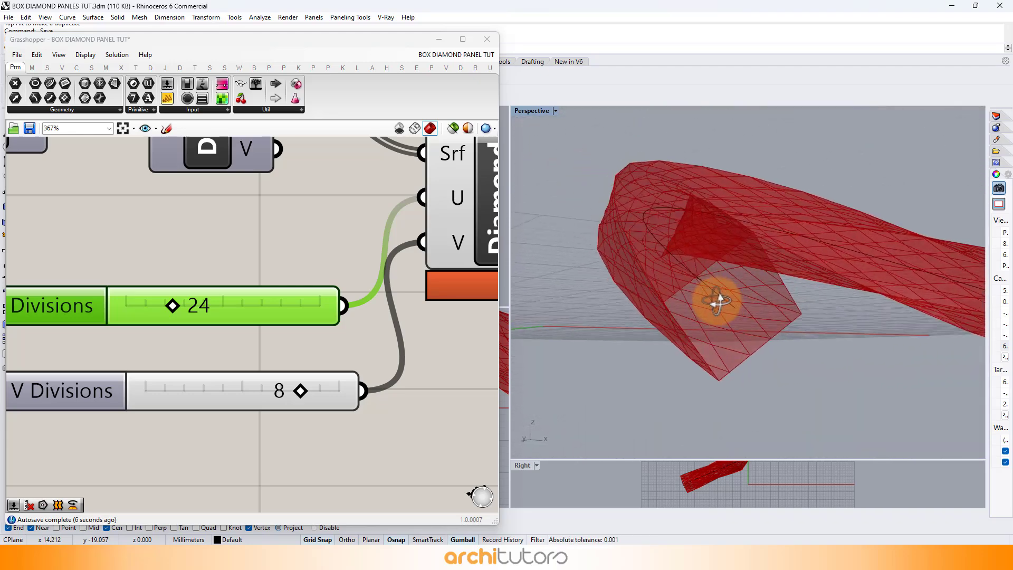
right_drag(808, 269, 652, 265)
shift+right_drag(714, 268, 608, 278)
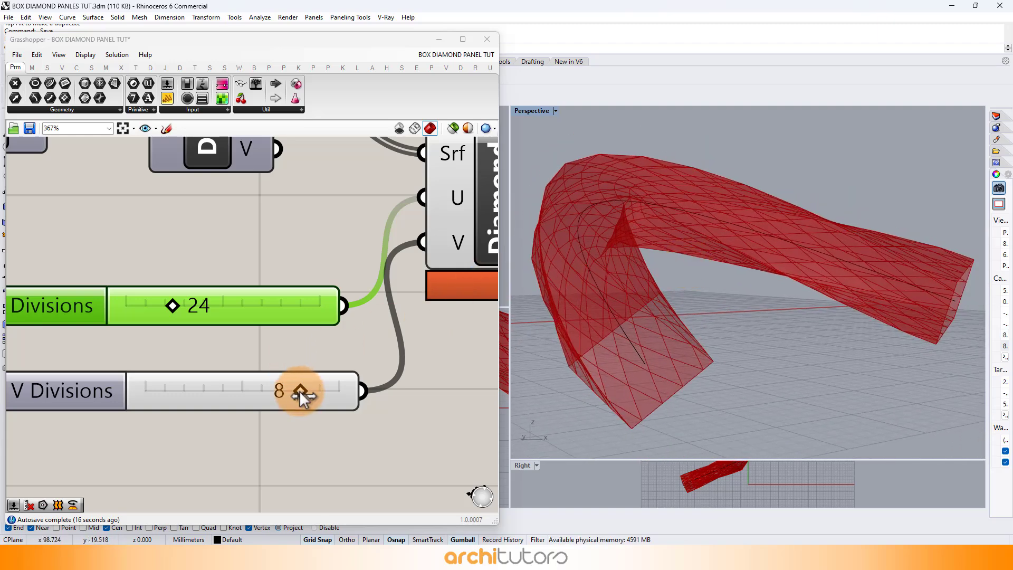
drag(299, 395, 280, 397)
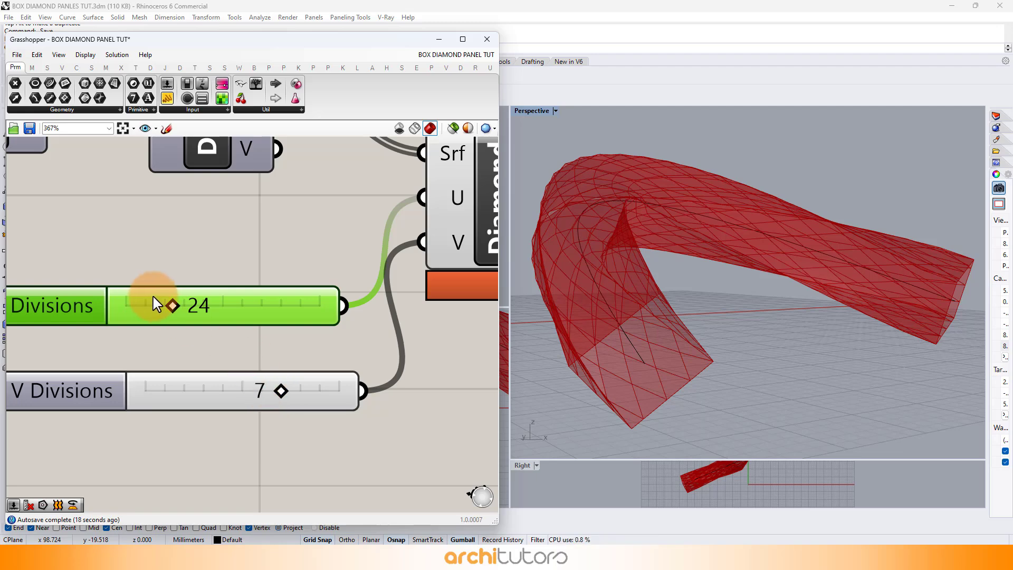
drag(173, 307, 192, 334)
scroll(215, 318, down, 4)
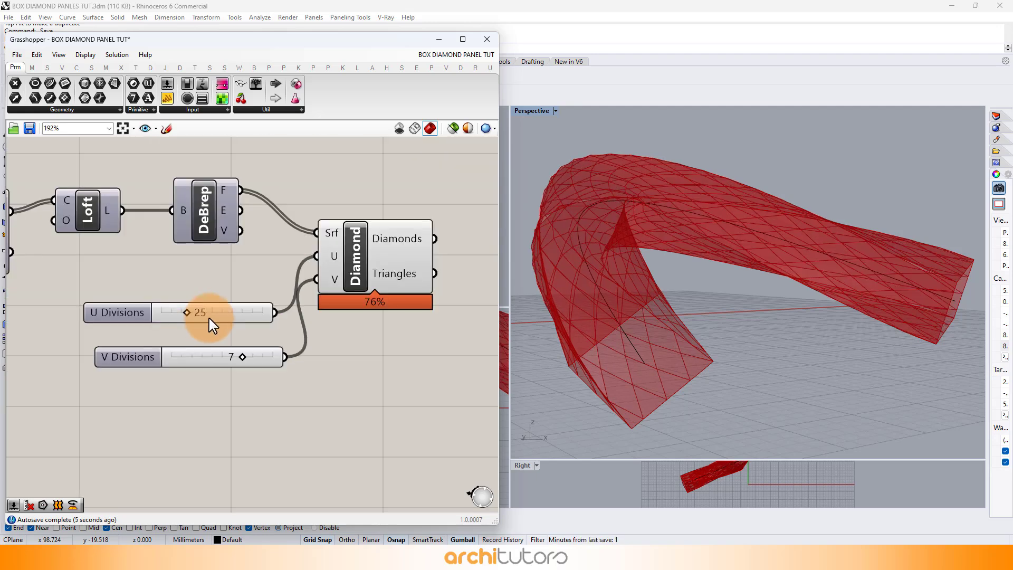
Step: Add two Geometry parameters and connect the Diamonds output to one and the Triangles output to the other
scroll(287, 262, up, 2)
double_click(328, 272)
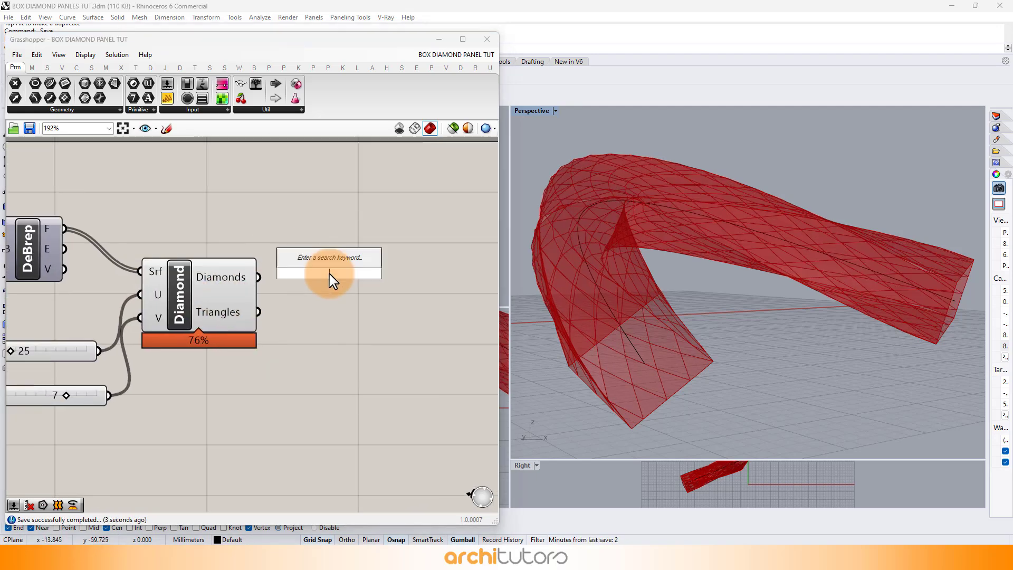
text(GE)
click(319, 178)
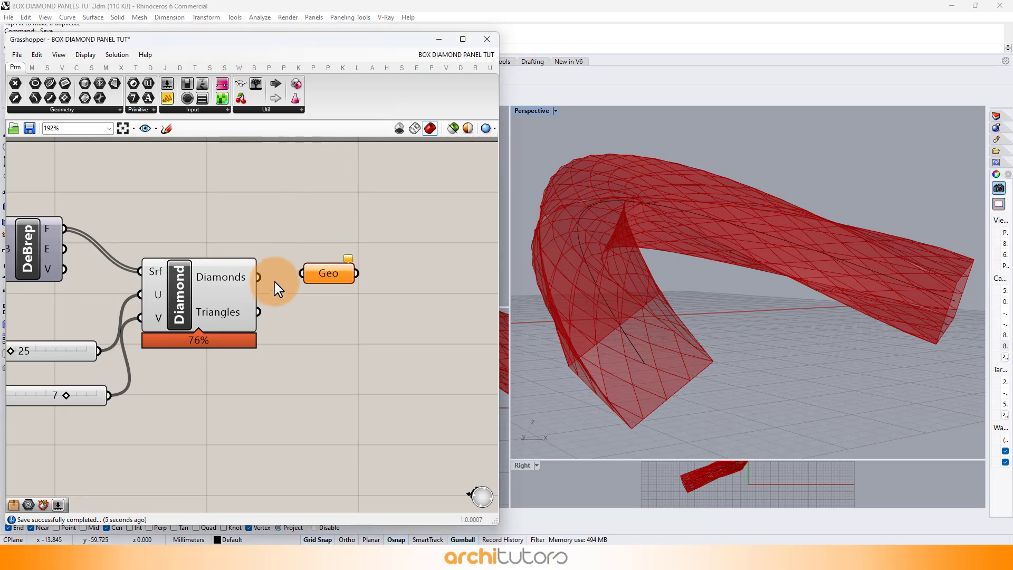
drag(286, 274, 303, 273)
drag(324, 275, 342, 307)
key(ctrl+c)
key(ctrl+v)
click(266, 323)
drag(267, 316, 369, 331)
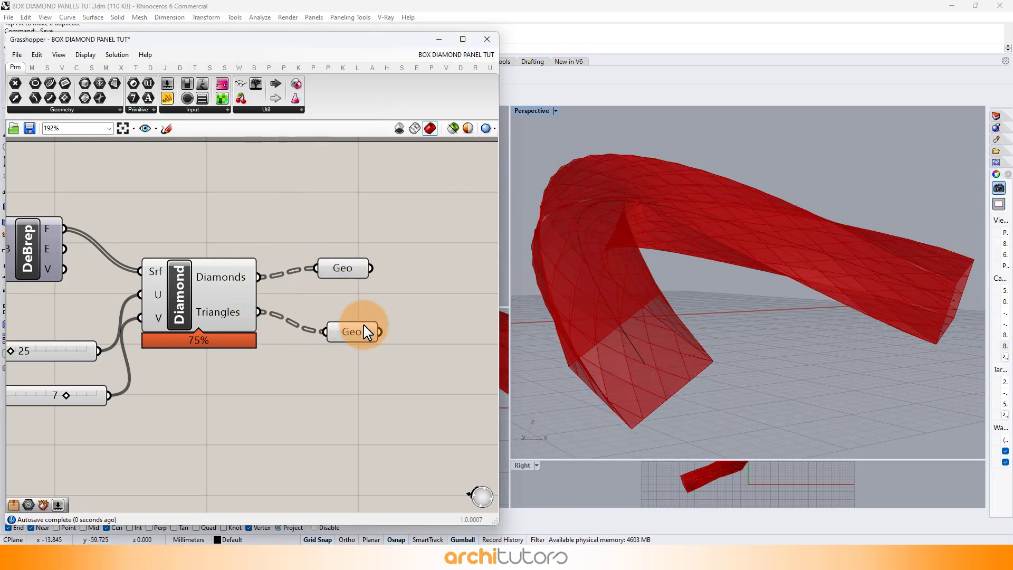
click(369, 332)
Step: Turn off the preview of the Diamond Panels component
drag(398, 199, 335, 349)
click(359, 293)
right_drag(357, 285, 309, 284)
click(302, 271)
drag(188, 219, 134, 351)
middle_click(150, 333)
click(203, 277)
click(308, 229)
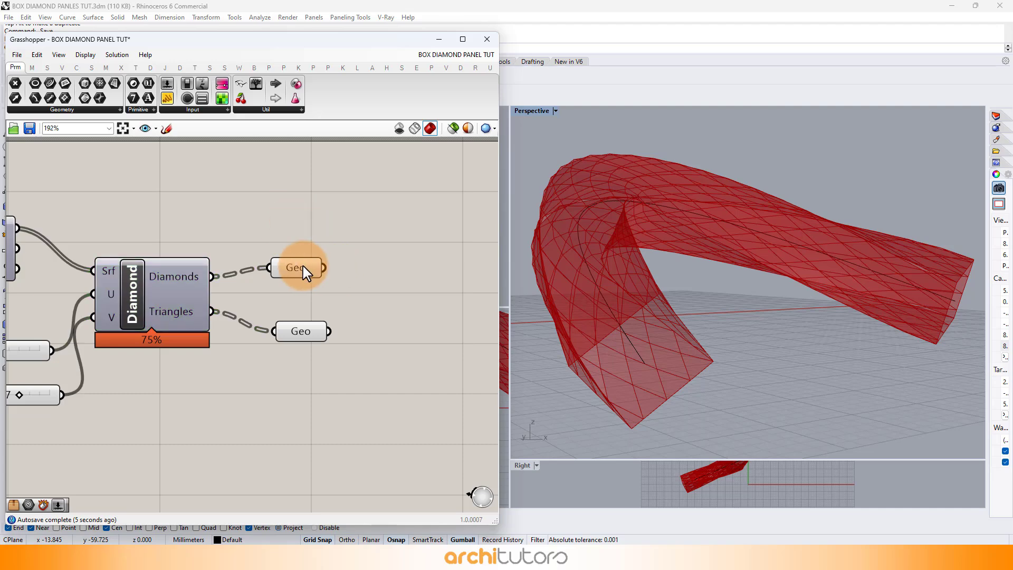
Step: Highlight the diamond and triangle Geometry parameters in turn to examine which panels each one holds
click(300, 267)
click(310, 303)
click(293, 332)
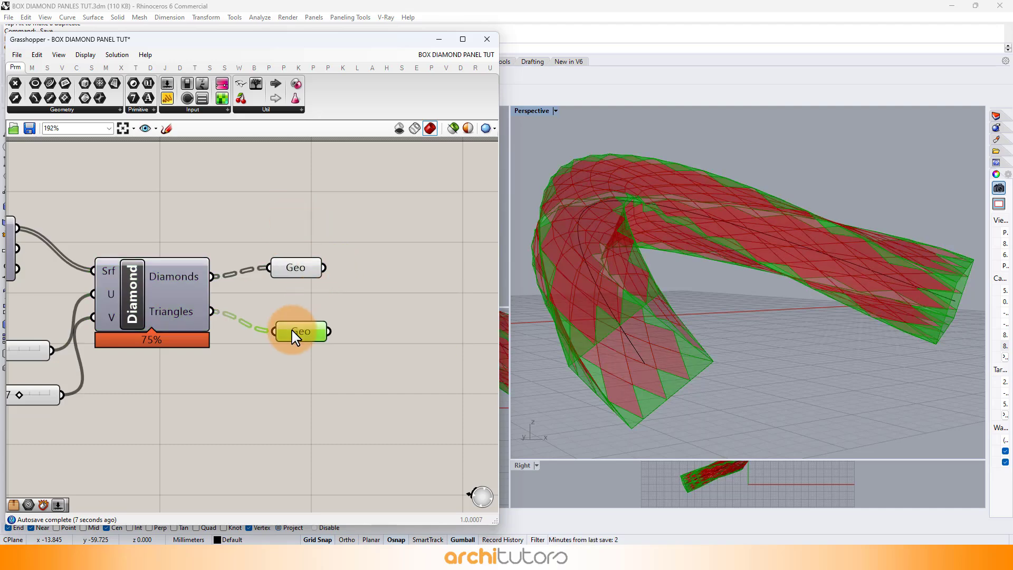
click(324, 302)
Step: Add a third Geometry parameter and merge the diamond and triangle Geometry parameters into its input
right_drag(356, 297, 335, 294)
double_click(341, 296)
text(F)
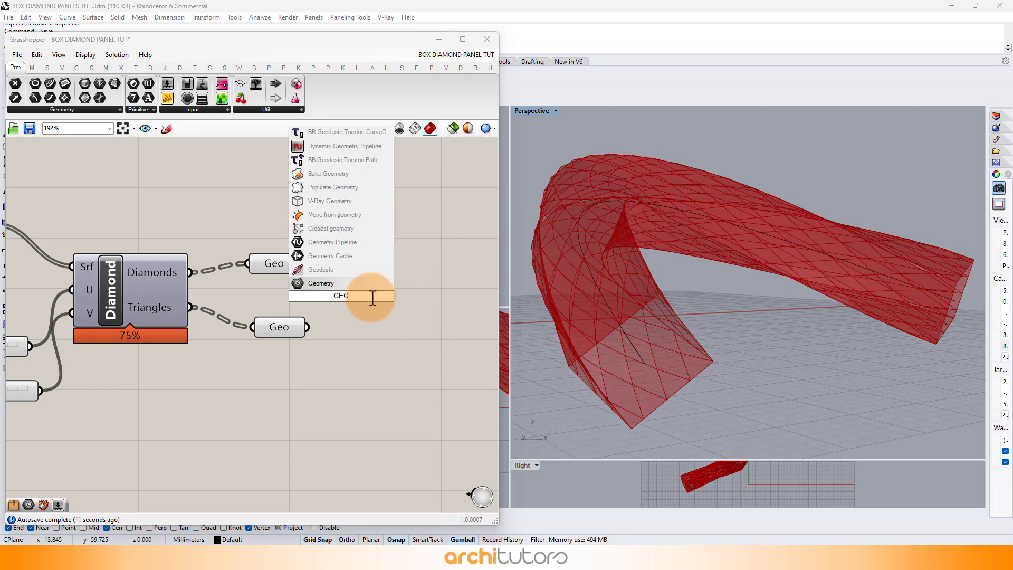
key(Return)
drag(301, 265, 342, 292)
drag(307, 326, 323, 287)
mouse_move(341, 288)
mouse_down()
mouse_move(373, 293)
mouse_move(351, 287)
mouse_up()
drag(372, 286, 362, 286)
Step: Turn off the preview of the separate diamond and triangle Geometry parameters
drag(277, 210, 253, 349)
middle_click(253, 355)
click(285, 325)
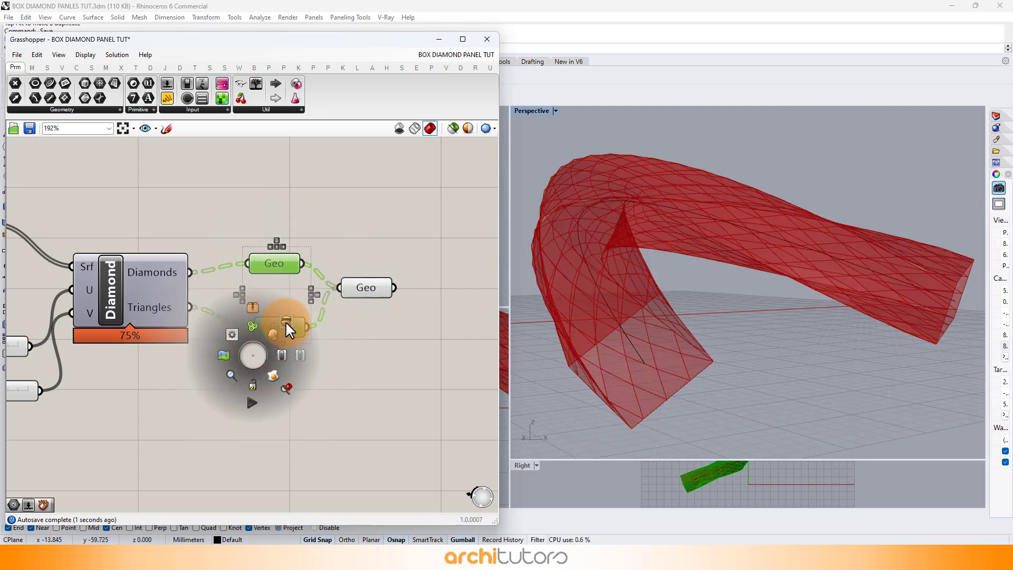
click(342, 398)
scroll(342, 398, down, 2)
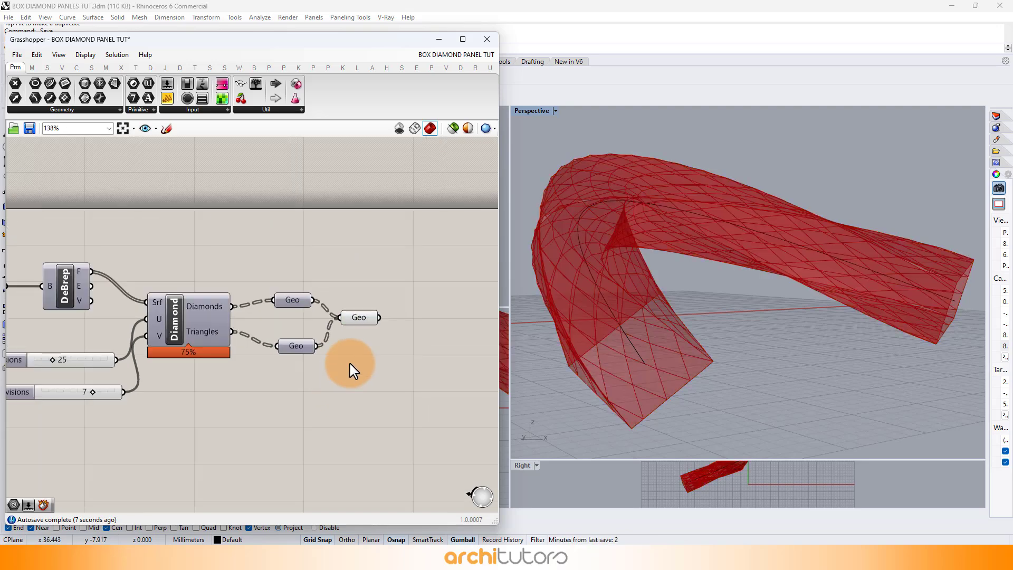
Step: Examine the panels held by the triangle, diamond and merged Geometry parameters on the twisted form
right_drag(331, 346, 261, 333)
scroll(251, 320, up, 3)
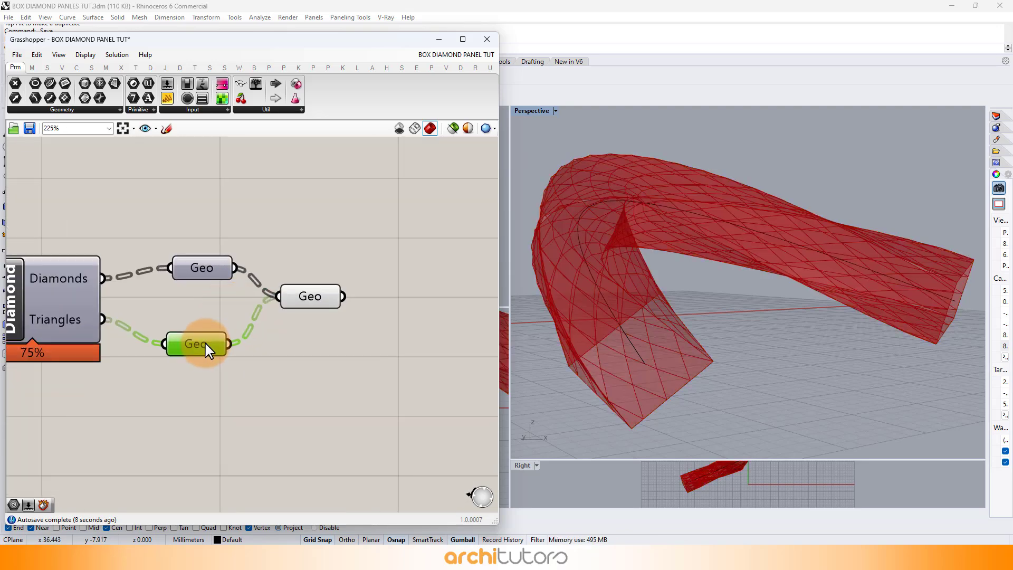
click(209, 264)
click(310, 293)
click(330, 264)
scroll(322, 269, down, 2)
right_drag(767, 301, 700, 324)
click(350, 304)
Step: Add a Panel Frame component and connect the merged Geometry parameter to its Panel input
scroll(316, 290, up, 1)
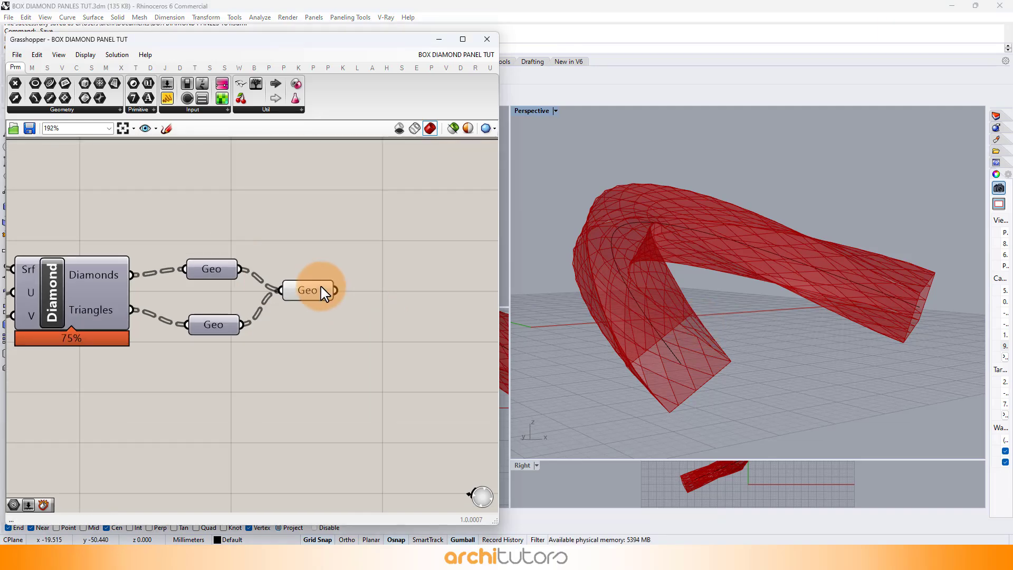
right_drag(321, 289, 191, 264)
double_click(268, 264)
text(FRA)
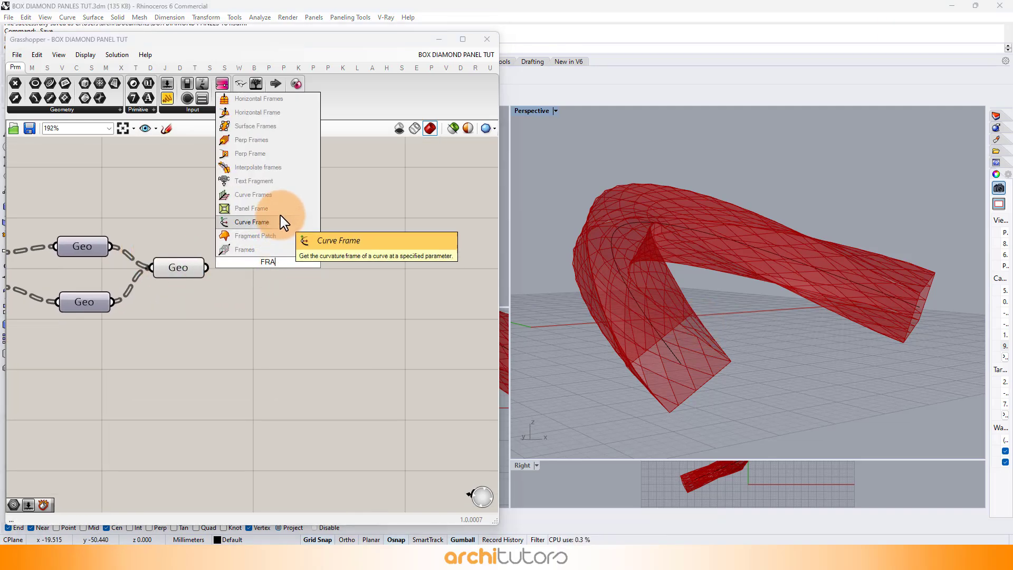
click(258, 209)
drag(271, 245, 382, 254)
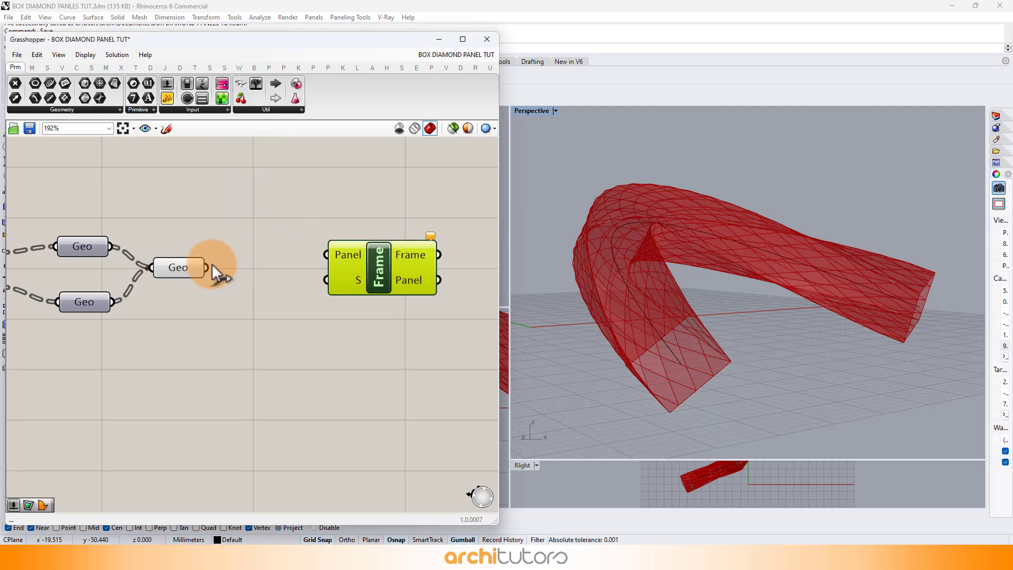
click(356, 213)
Step: Move the Panel Frame component away from the merged Geometry parameter and turn off that parameter's preview
scroll(283, 233, down, 3)
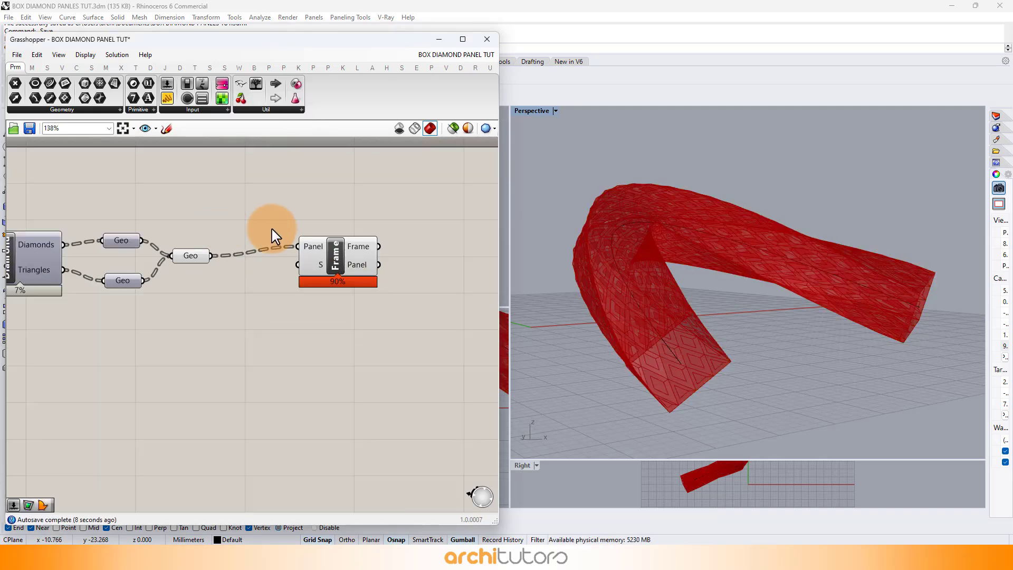
drag(227, 282, 334, 228)
middle_click(327, 214)
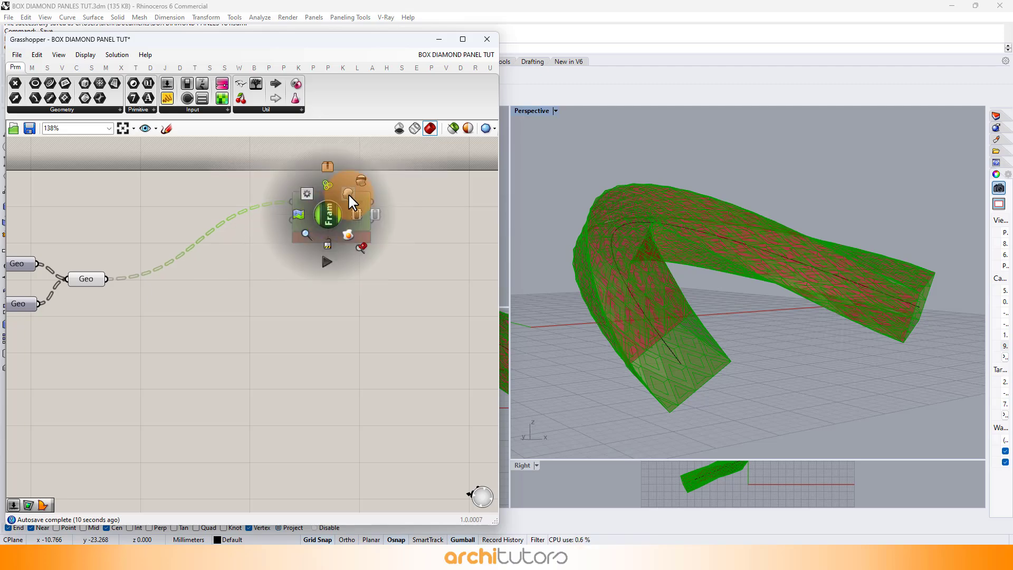
click(97, 278)
middle_click(112, 282)
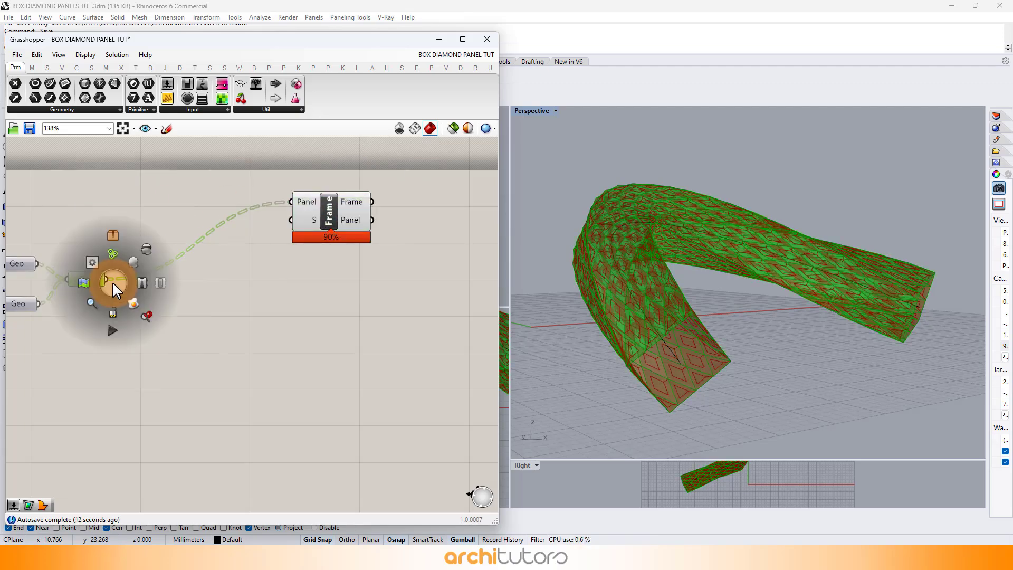
click(149, 249)
click(158, 338)
right_drag(831, 288, 785, 282)
Step: Add an Area component and connect the merged Geometry parameter to its G input
right_click(151, 298)
scroll(135, 323, up, 2)
double_click(135, 322)
text(AREA)
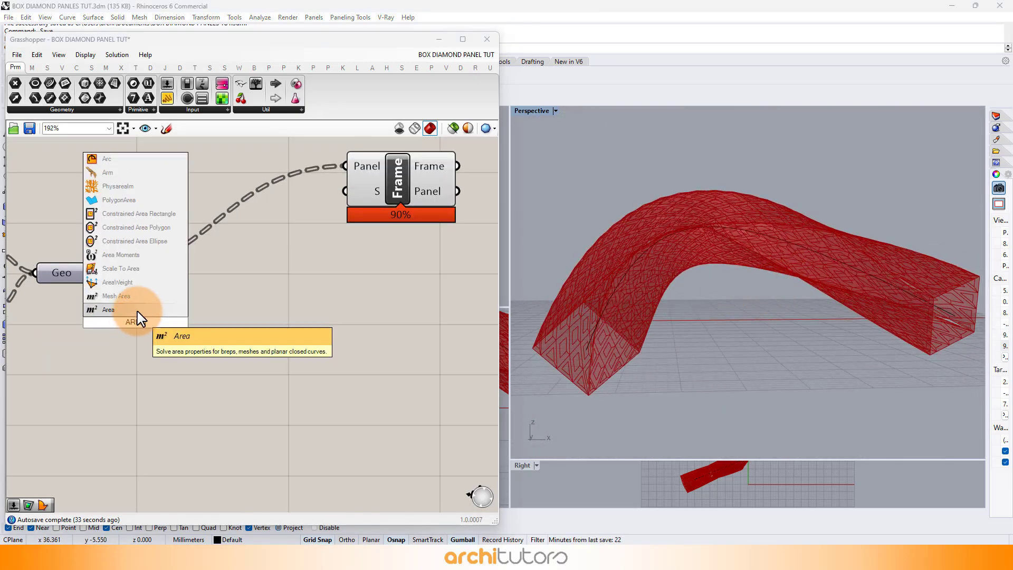
key(Return)
drag(108, 311, 110, 319)
drag(137, 329, 134, 363)
Step: Add a Pull Point component and connect Area's C output to its P input
click(256, 372)
double_click(256, 383)
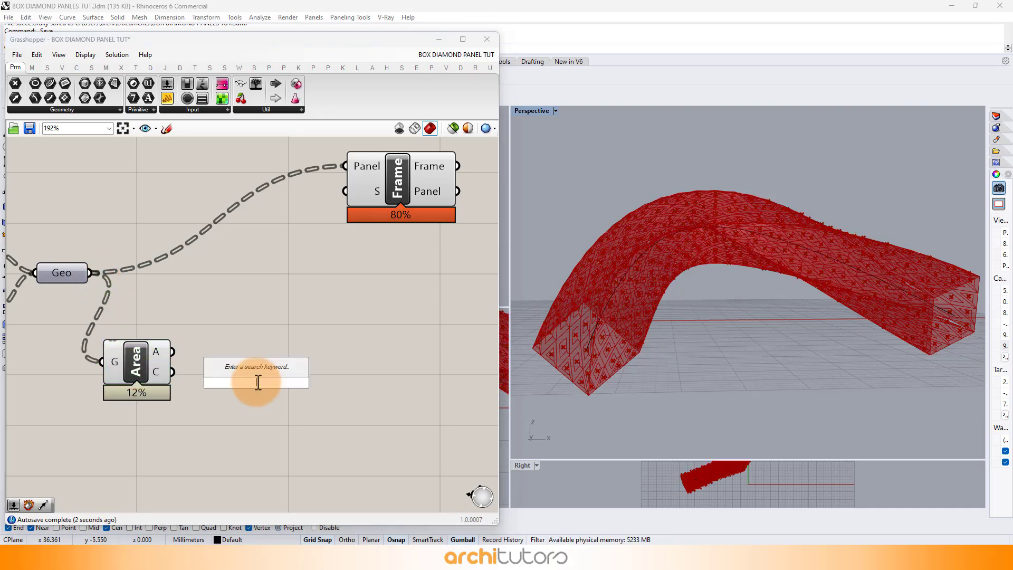
text(Pull)
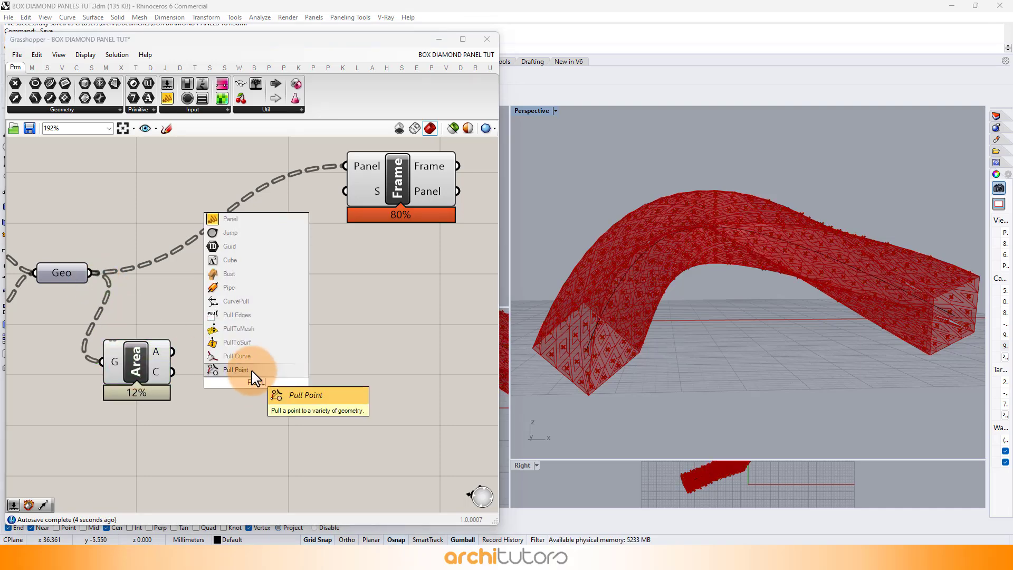
click(252, 371)
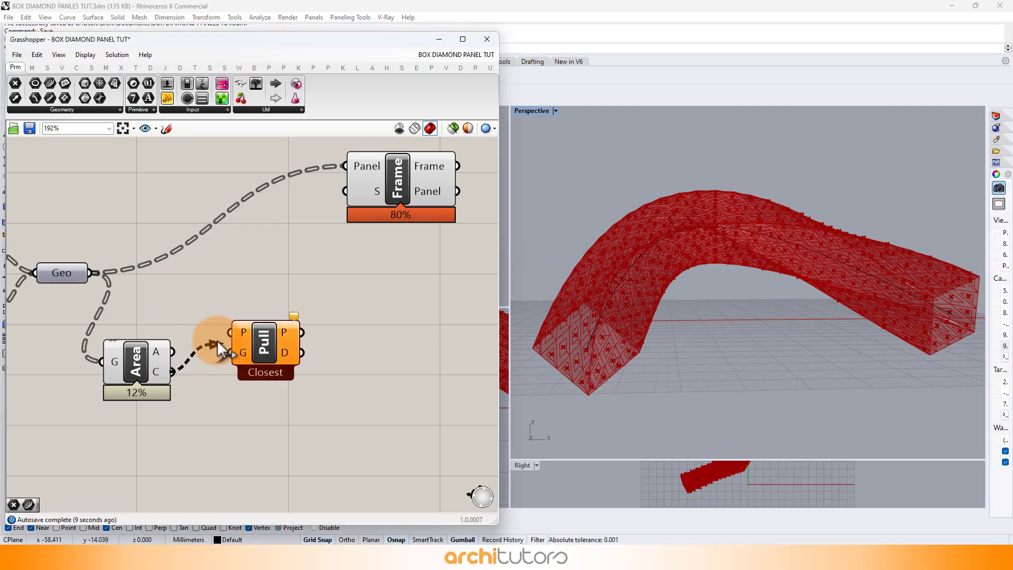
right_drag(262, 407, 280, 361)
Step: Add a Point parameter, set its point just outside the near end of the twisted form, and connect it to Pull Point's G input
double_click(193, 416)
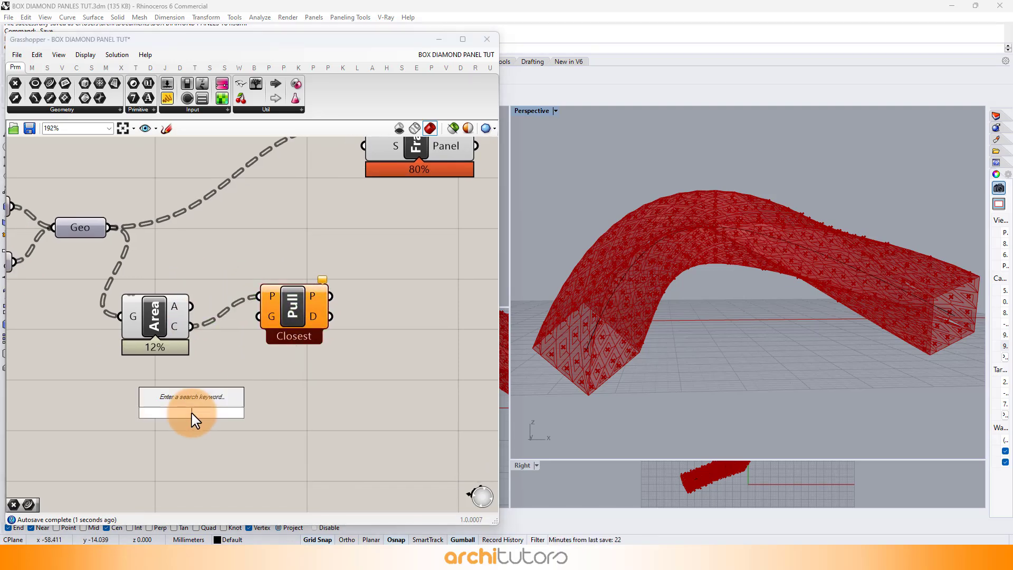
text(P)
click(165, 372)
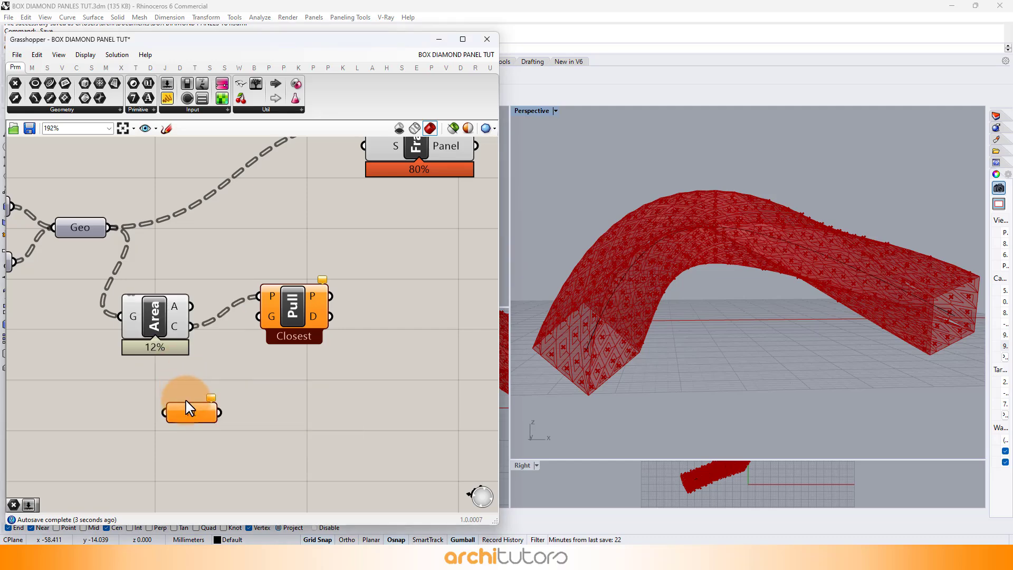
right_click(190, 412)
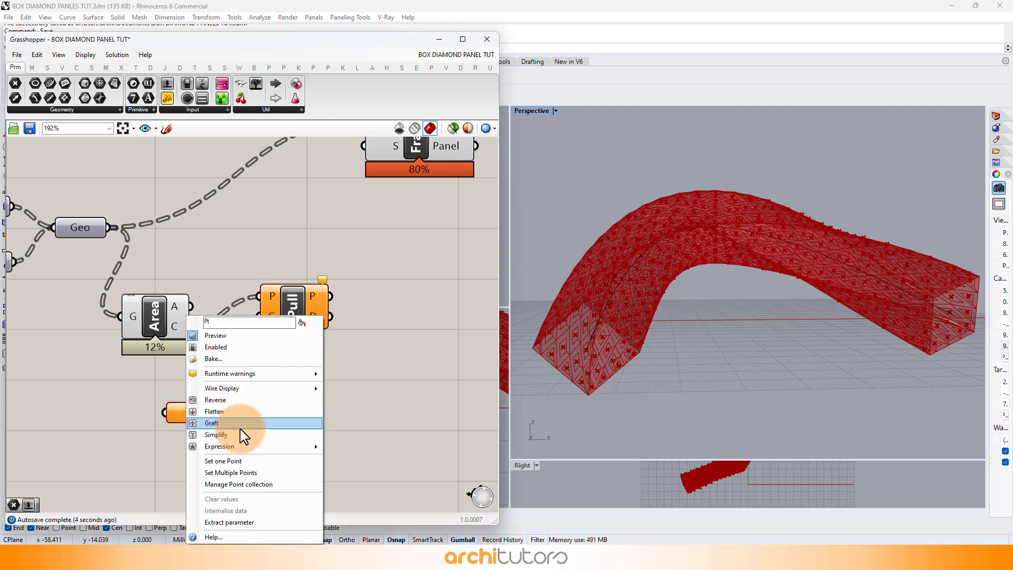
click(220, 462)
right_drag(630, 373, 669, 430)
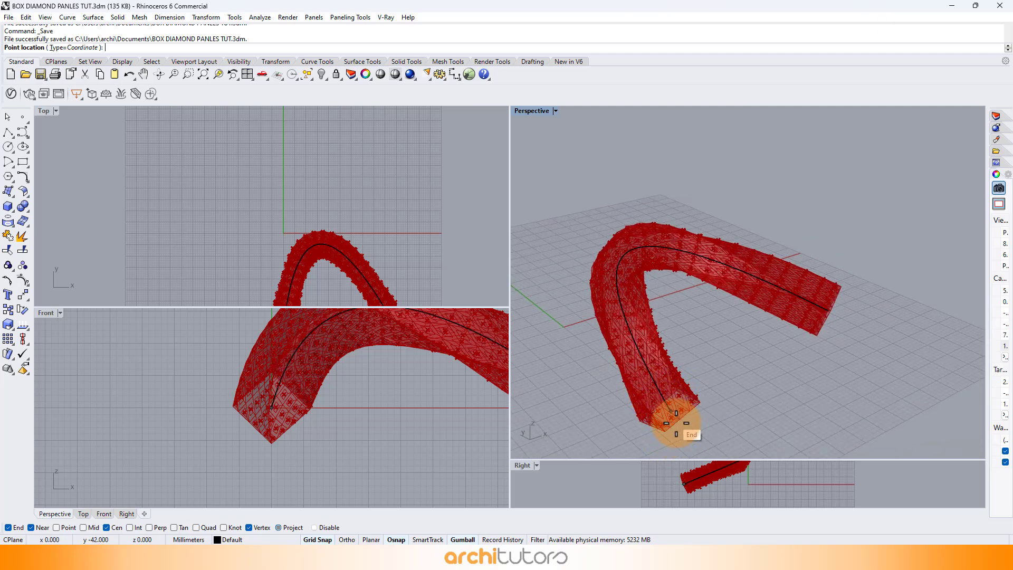
click(683, 434)
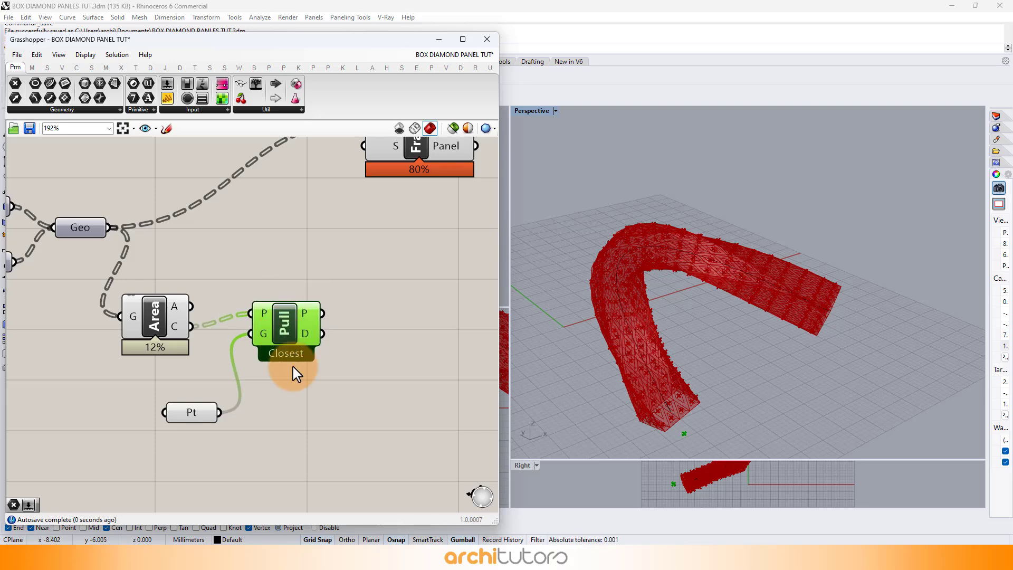
click(259, 388)
Step: Shift the Panel Frame component to make room and add Remap Numbers with Pull Point's P output feeding its V input
right_drag(228, 192, 158, 199)
scroll(302, 260, down, 2)
right_drag(302, 260, 224, 276)
click(281, 206)
drag(315, 218, 401, 246)
scroll(225, 301, up, 2)
click(219, 331)
double_click(218, 330)
text(REM)
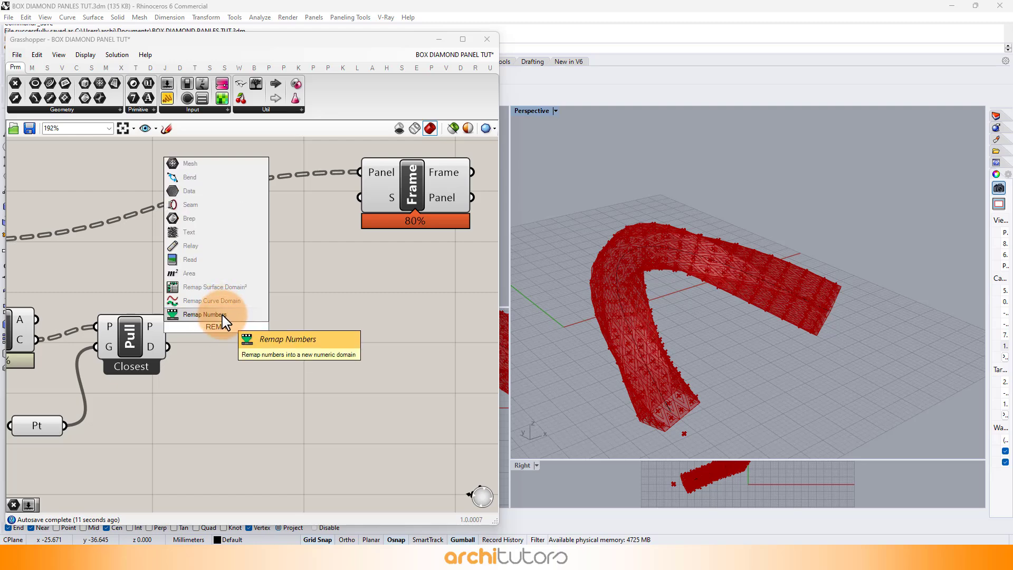
click(224, 313)
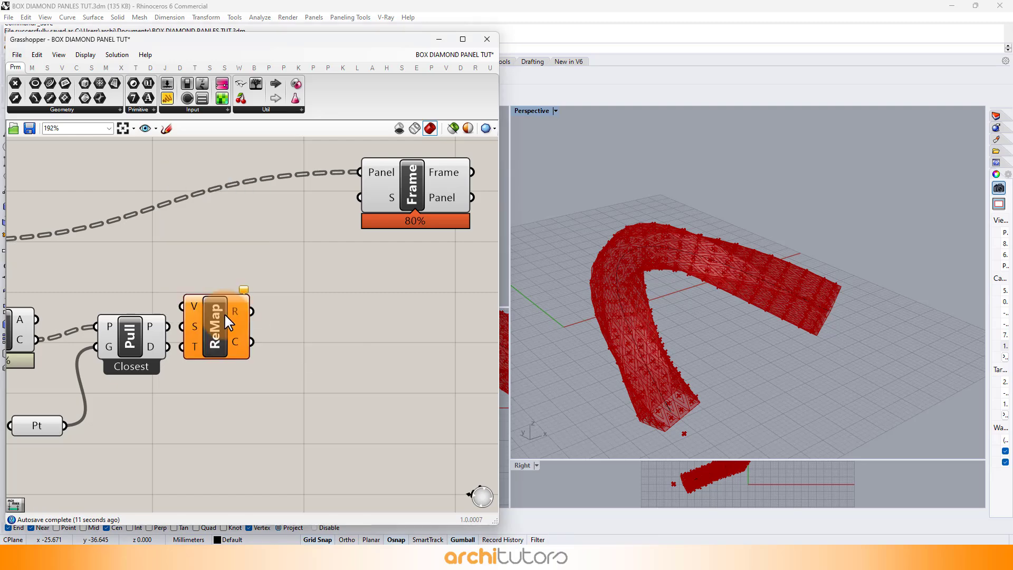
drag(274, 331, 363, 336)
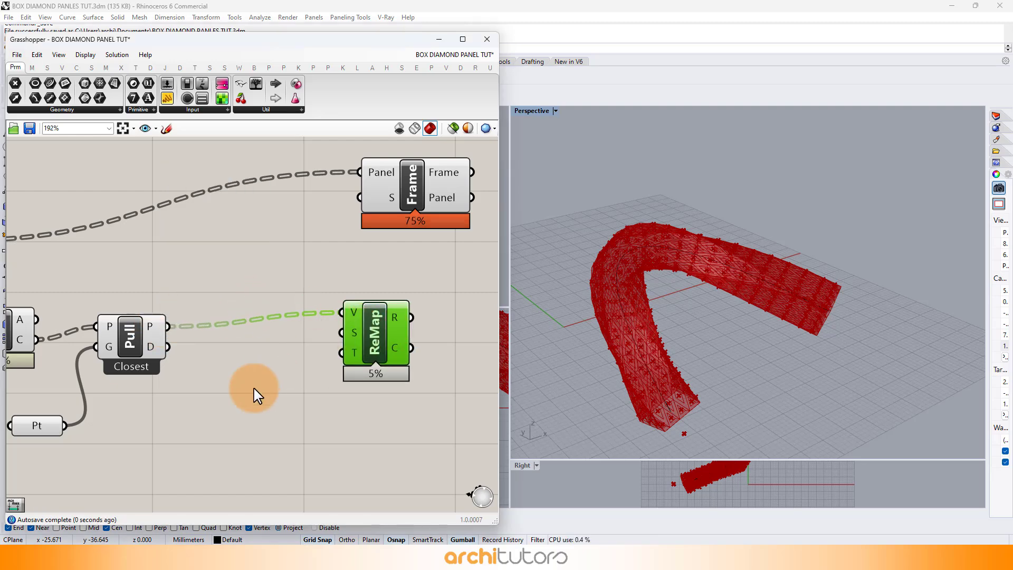
Step: Add a Bounds component fed by Pull Point's P output and connect it to the S input of Remap Numbers
double_click(242, 398)
text(BOUNDS)
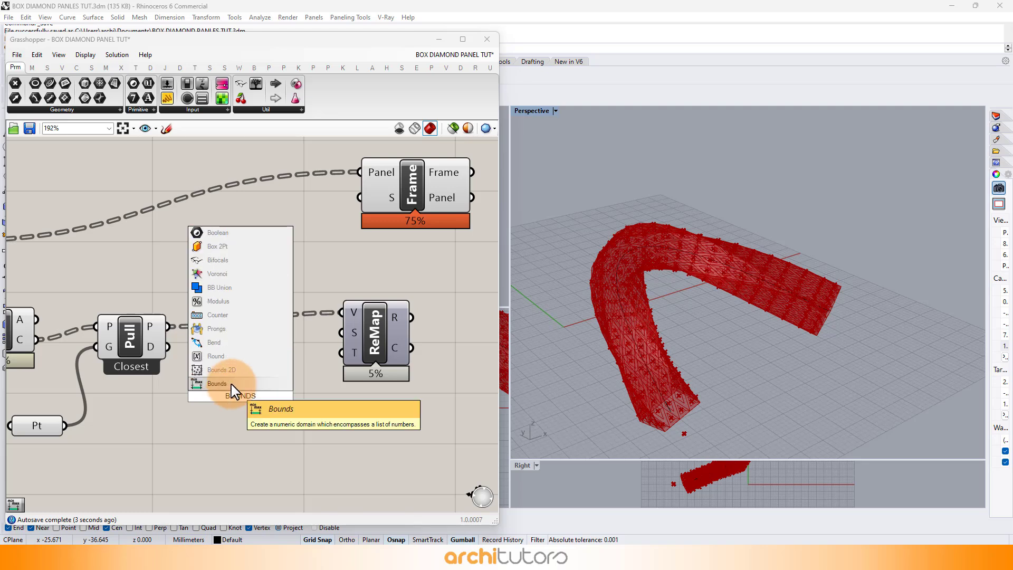
click(219, 383)
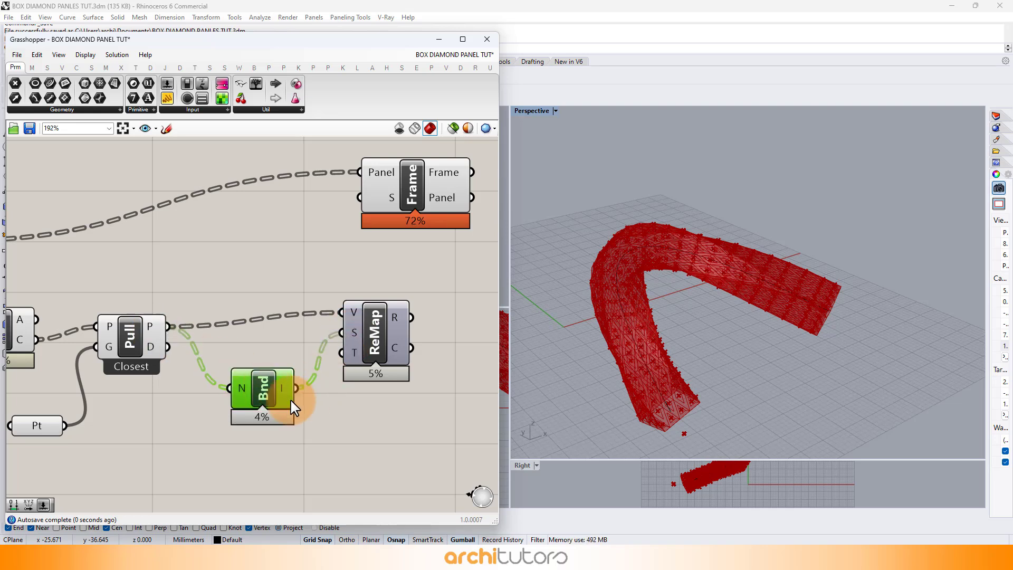
click(275, 419)
Step: Add a Construct Domain component and connect it to the T input of Remap Numbers
right_drag(274, 420, 279, 327)
double_click(240, 379)
text(C)
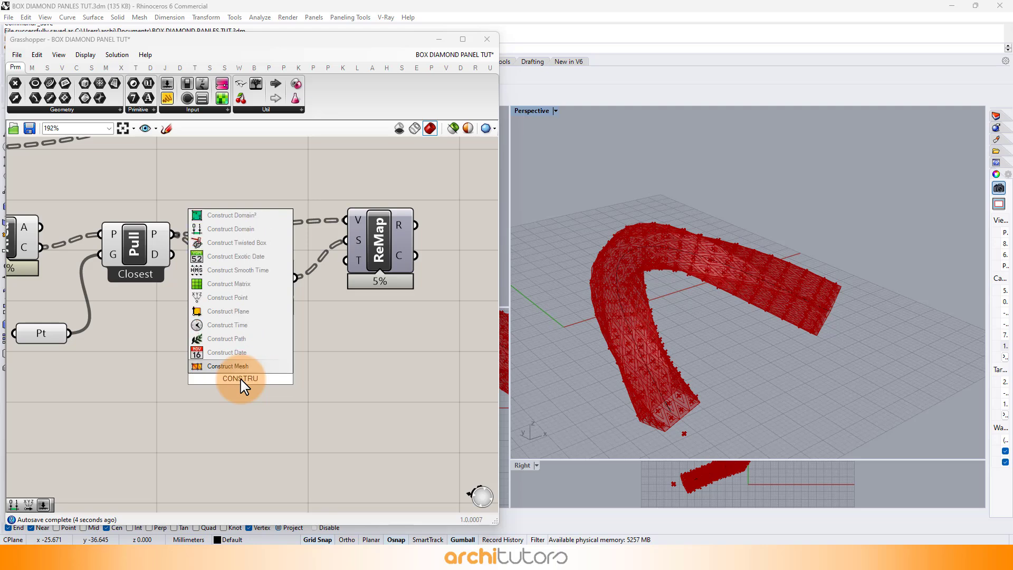
text(ONSTRU)
click(230, 228)
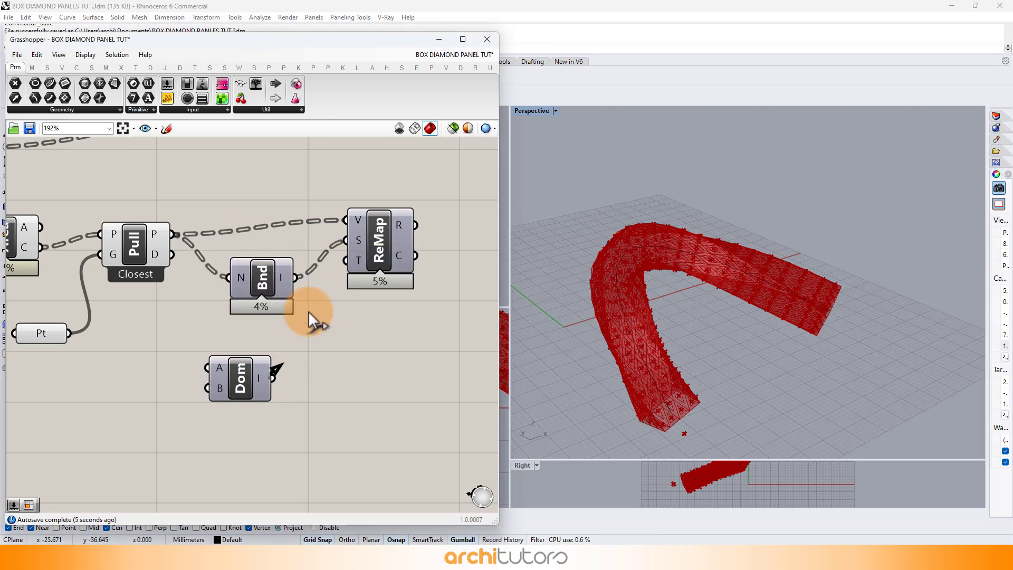
Step: Add number sliders of 0.65 and 0.001 and connect them to Construct Domain's A and B inputs respectively
right_drag(199, 390, 208, 387)
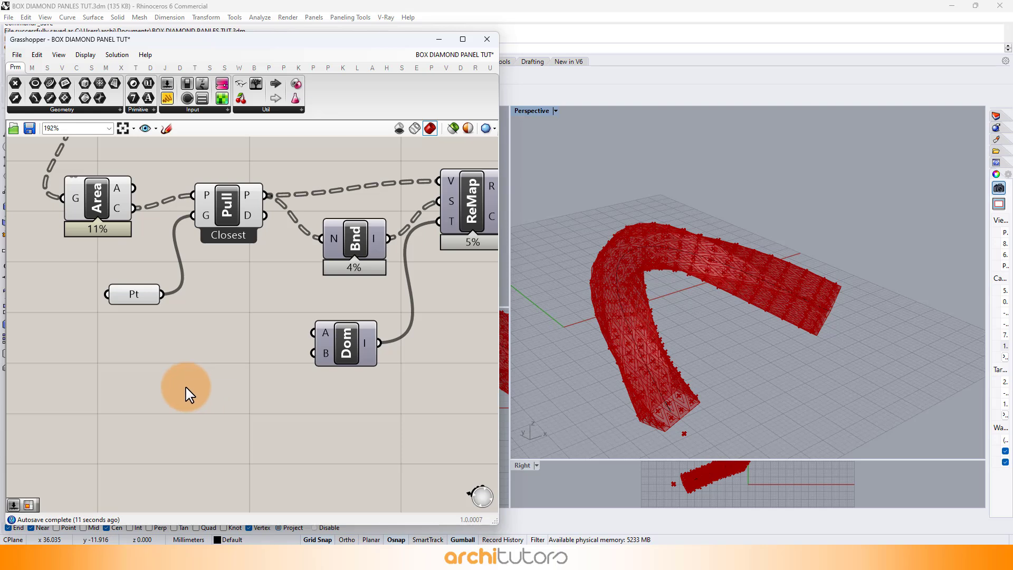
double_click(188, 393)
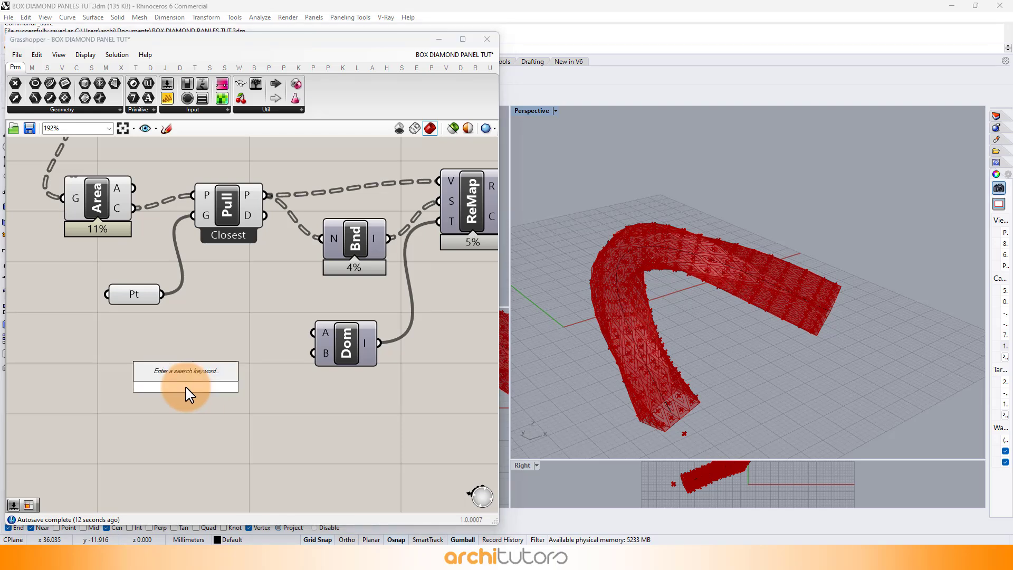
text(sl)
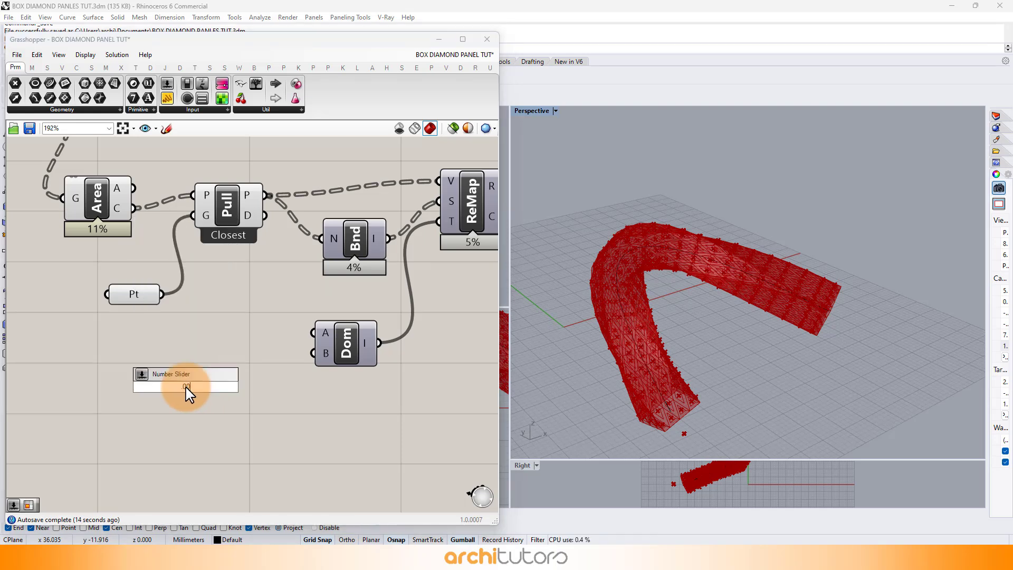
key(Return)
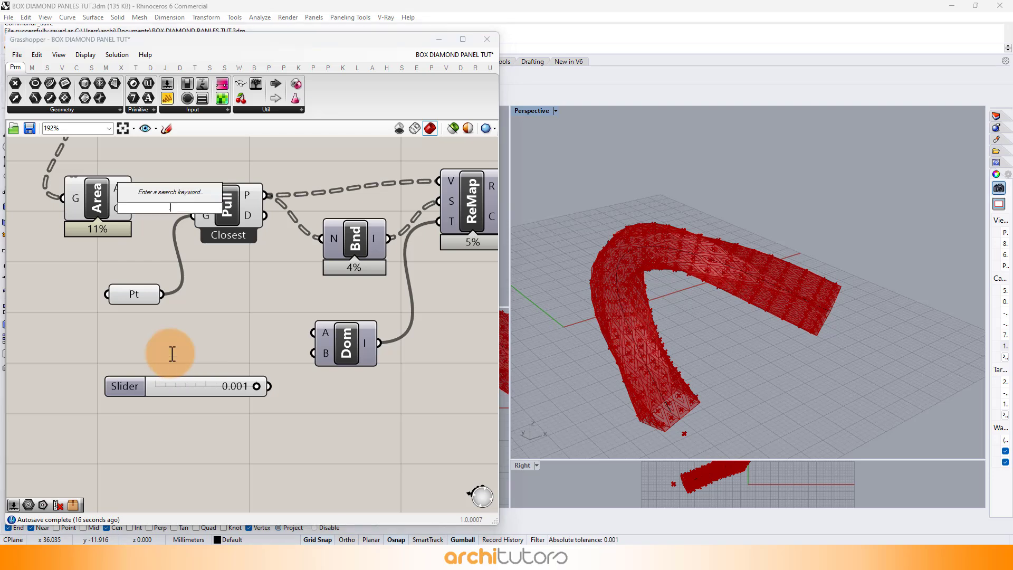
double_click(171, 353)
text(sl)
key(Return)
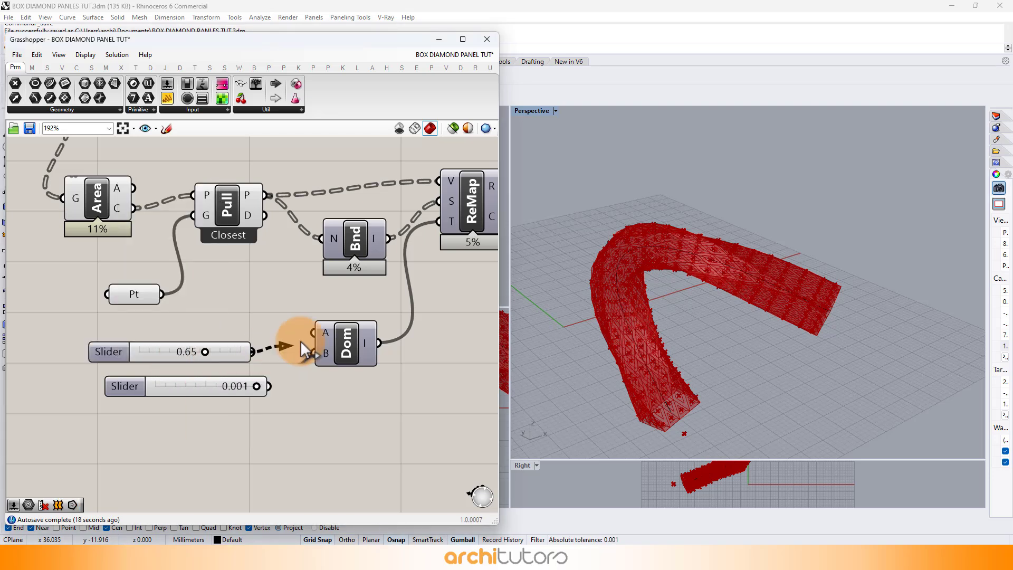
drag(318, 337, 320, 334)
drag(269, 387, 311, 355)
Step: Shift the Panel Frame component aside and connect the R output of Remap Numbers to its S input
right_drag(333, 320, 190, 317)
right_drag(398, 234, 285, 331)
scroll(285, 322, down, 2)
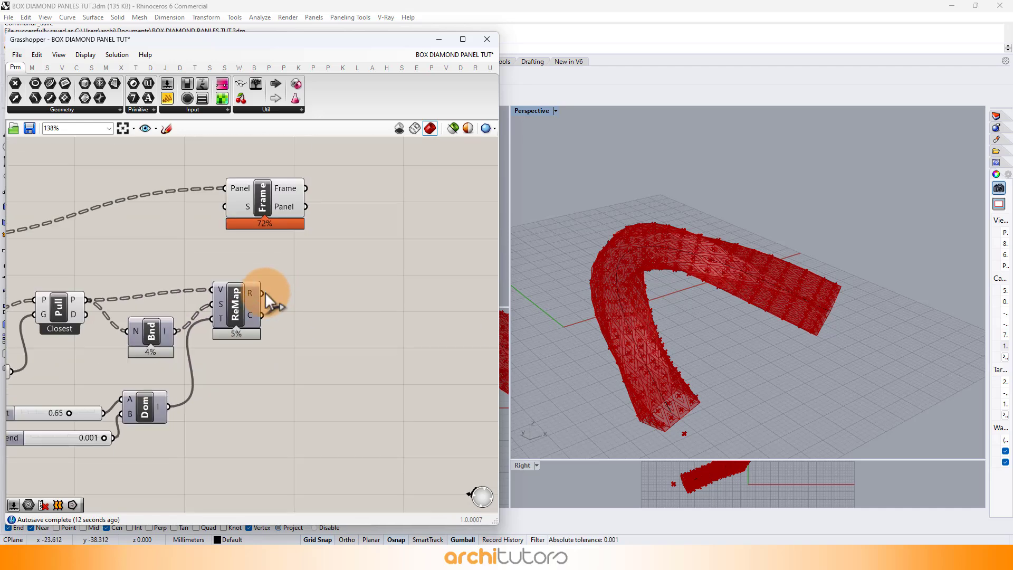
click(263, 216)
drag(321, 202, 323, 202)
click(267, 287)
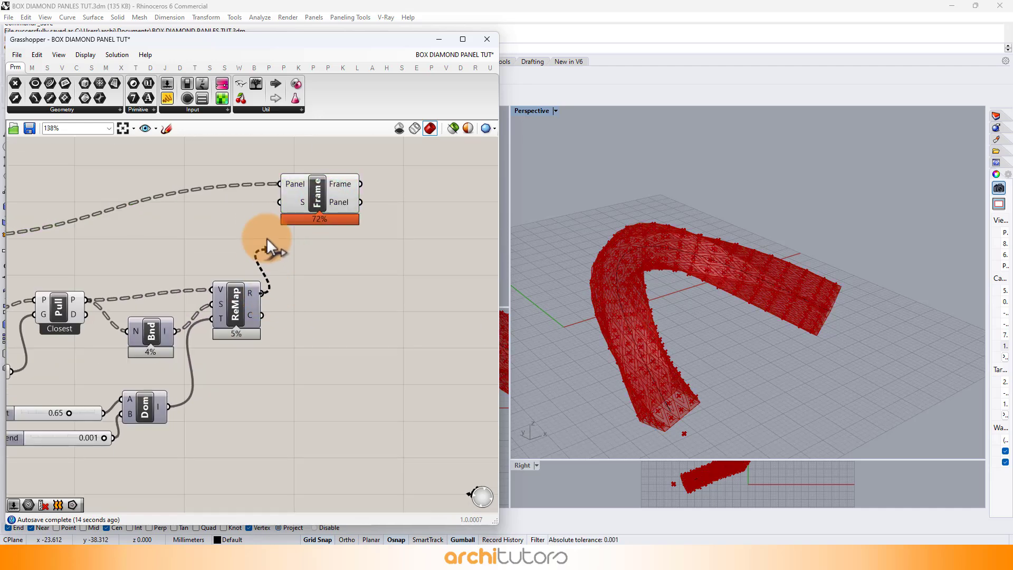
right_drag(660, 325, 584, 359)
scroll(609, 346, up, 8)
scroll(583, 356, down, 6)
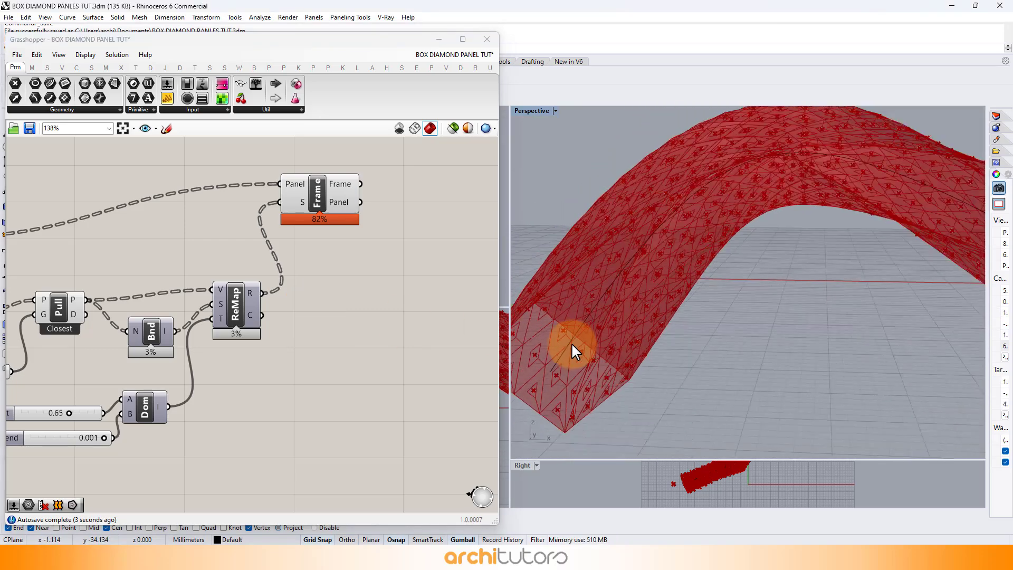
Step: Add a Geometry parameter and connect Panel Frame's Frame output to it
scroll(271, 226, up, 3)
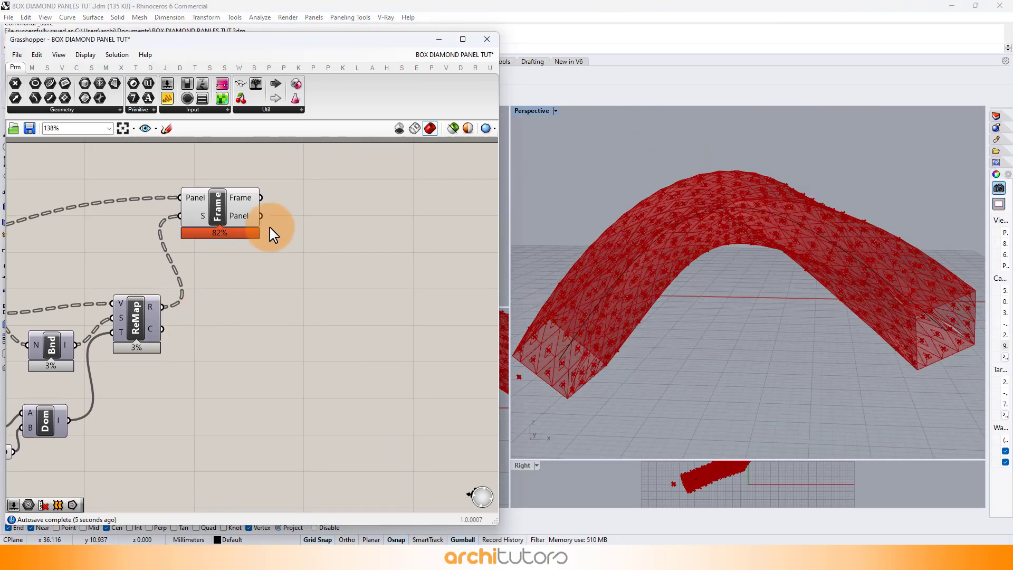
double_click(324, 204)
text(GE)
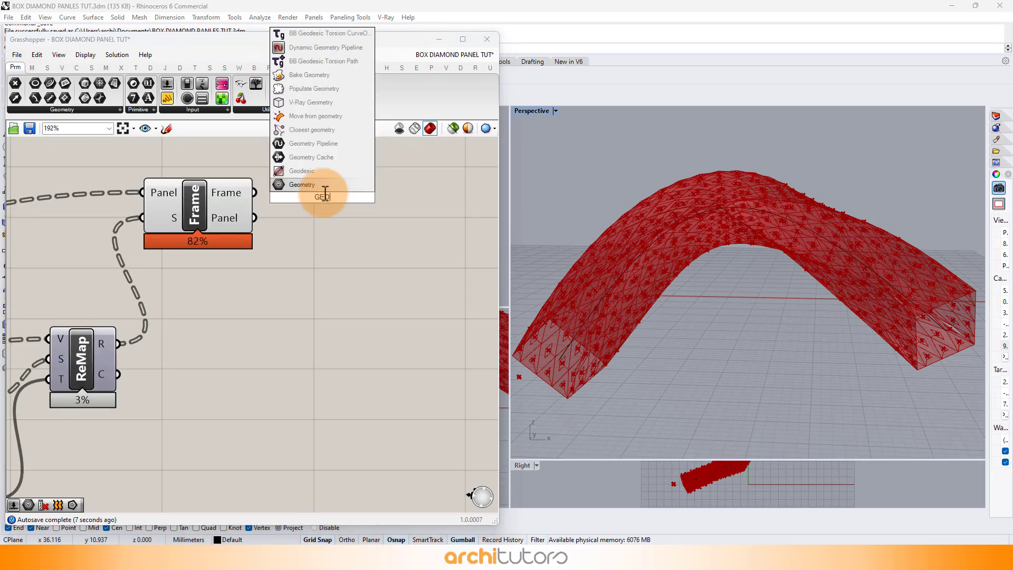
text(O)
key(Return)
click(298, 201)
Step: Turn off the preview of the Panel Frame component and the attractor components feeding it
scroll(280, 253, down, 5)
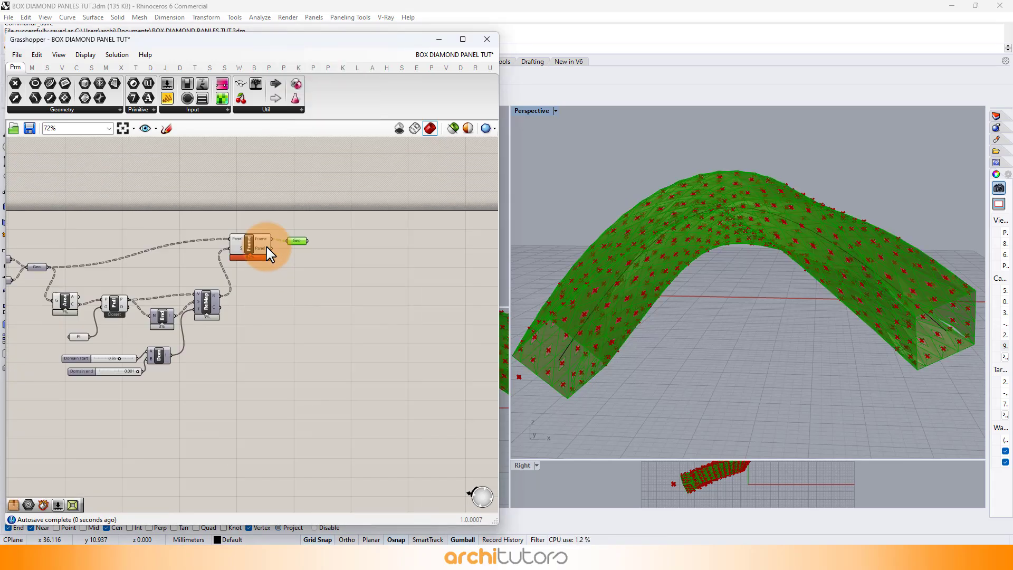
drag(274, 211, 117, 373)
middle_click(116, 368)
click(160, 330)
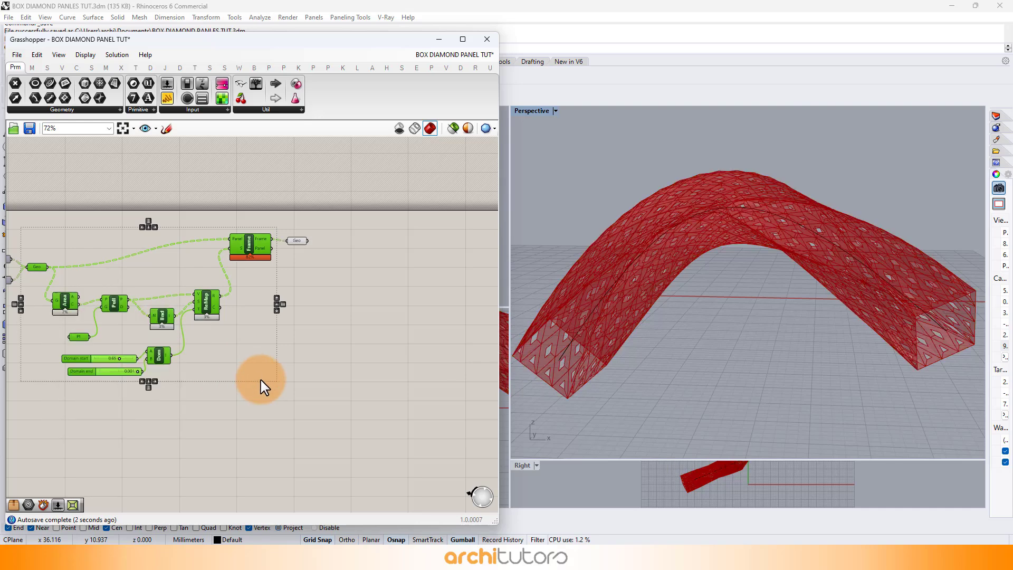
click(292, 230)
Step: Duplicate the frame Geometry parameter and connect Panel Frame's Panel output to the copy
scroll(291, 231, up, 5)
scroll(306, 262, up, 2)
drag(323, 264, 389, 261)
click(357, 299)
scroll(316, 293, down, 1)
click(358, 258)
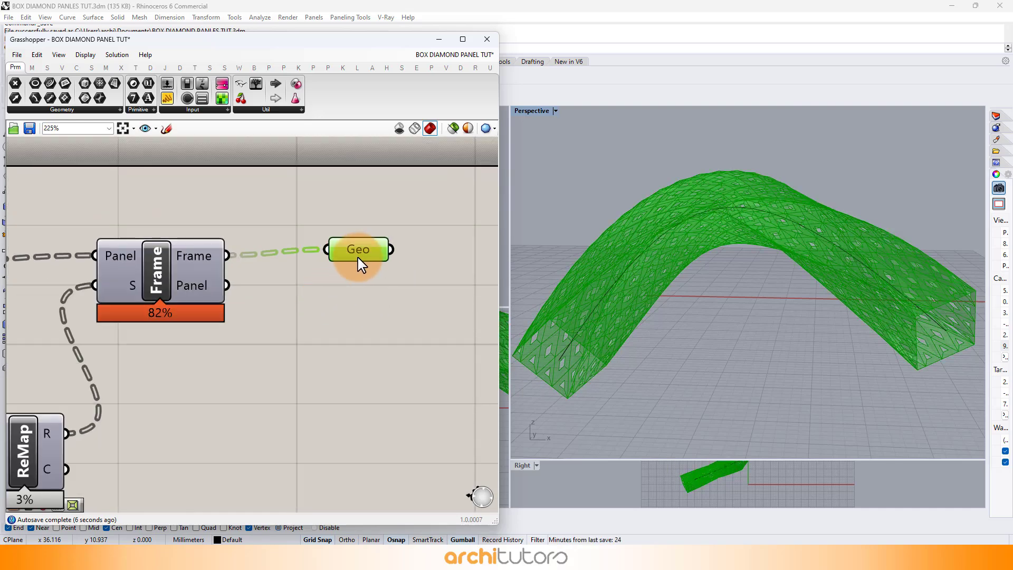
key(ctrl+c)
key(ctrl+v)
click(263, 329)
alt+drag(368, 299, 344, 320)
Step: Turn off the preview of the Geometry parameter holding the frames and inspect the inner panels on their own
drag(389, 193, 314, 249)
middle_click(334, 252)
click(362, 229)
right_drag(763, 268, 812, 271)
scroll(253, 319, down, 4)
right_drag(253, 318, 272, 311)
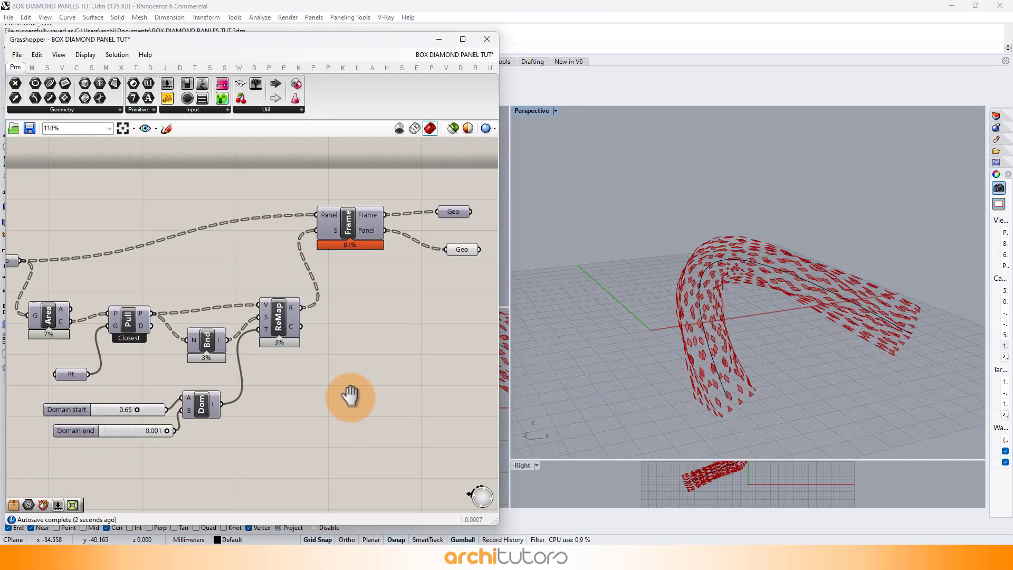
Step: Turn the preview of the attractor Point parameter back on and bring its point into view
right_drag(350, 395, 397, 336)
scroll(120, 316, up, 4)
click(112, 311)
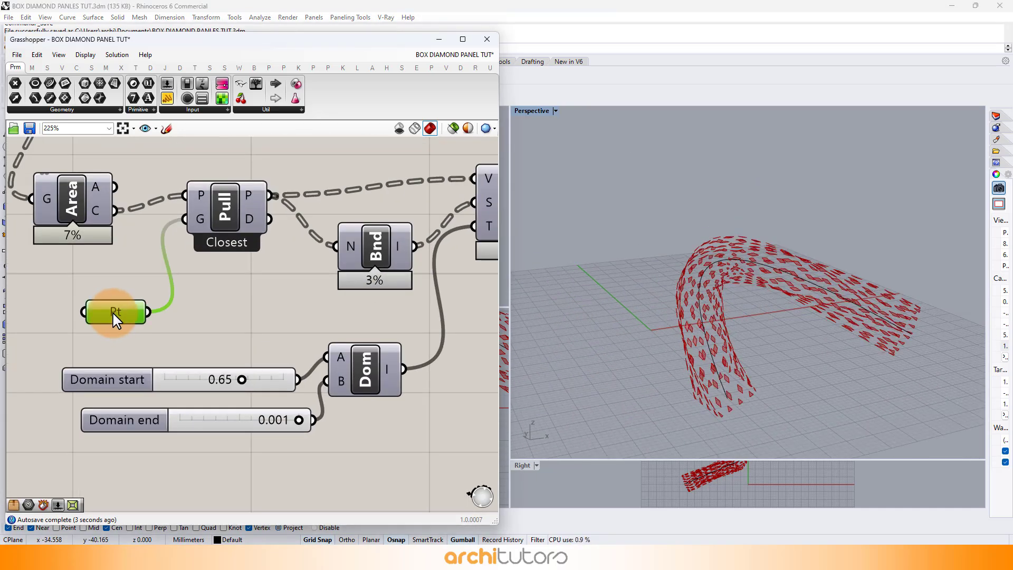
middle_click(113, 311)
click(132, 289)
right_drag(583, 262, 679, 273)
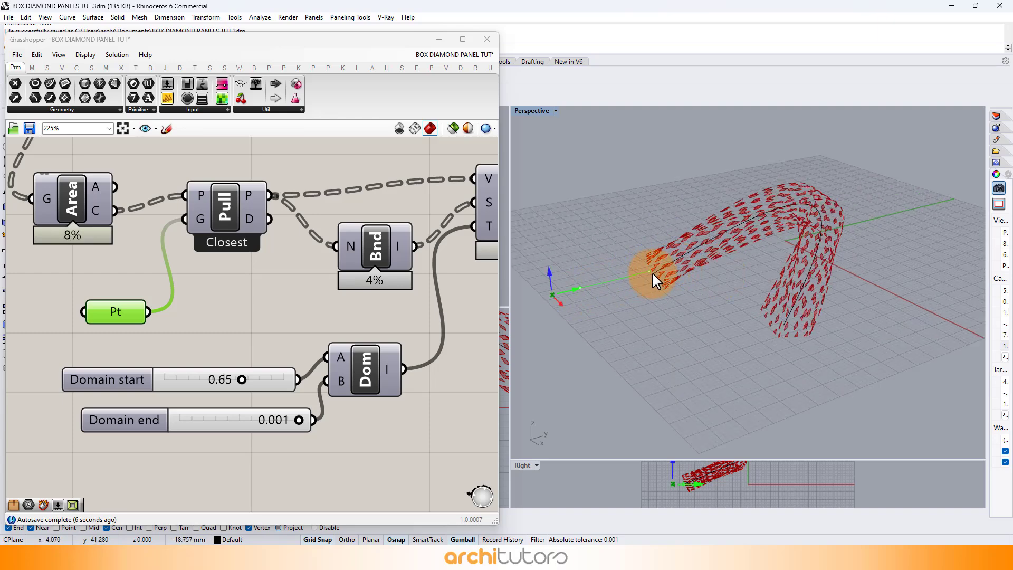
Step: Move the attractor point across the form and raise it toward the top of the arch
drag(645, 279, 729, 327)
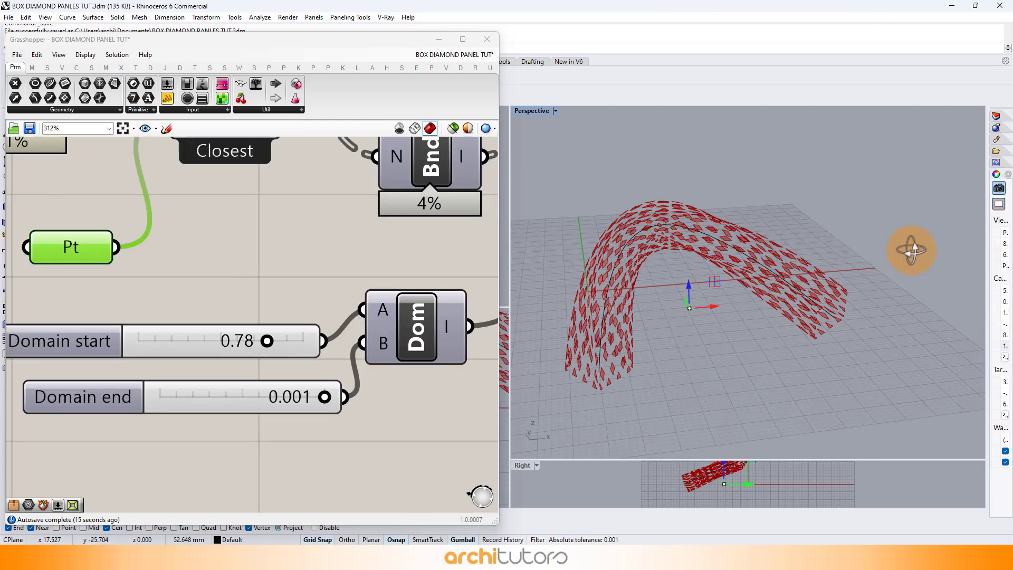
right_drag(910, 249, 705, 277)
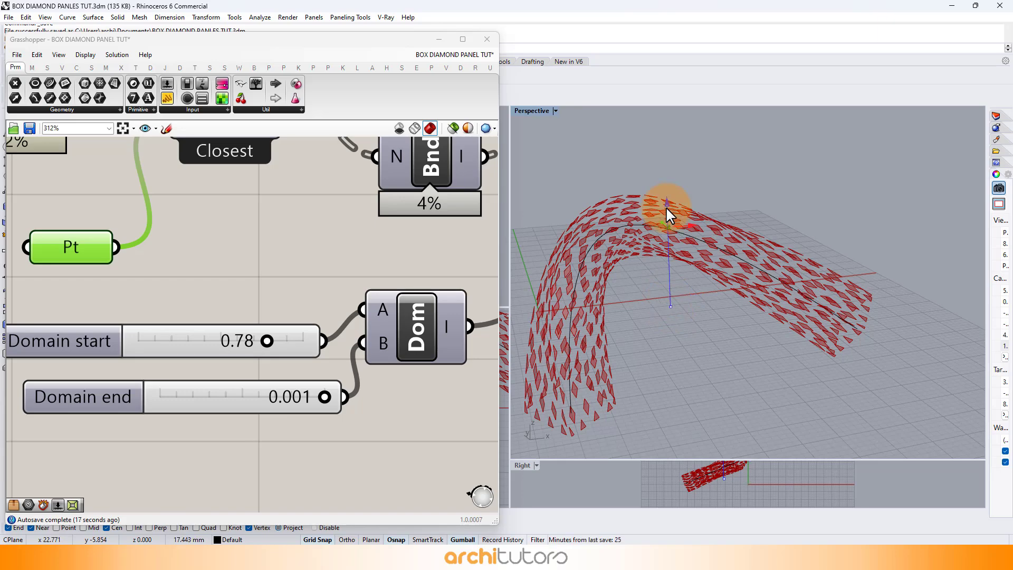
right_drag(678, 213, 701, 282)
Step: Connect Pull Point's D output, in place of its P output, to ReMap's V input and Bounds' N input
click(278, 228)
scroll(278, 230, down, 3)
scroll(249, 210, up, 4)
drag(125, 244, 381, 201)
drag(190, 292, 191, 293)
right_drag(639, 303, 706, 266)
click(256, 276)
scroll(265, 276, down, 3)
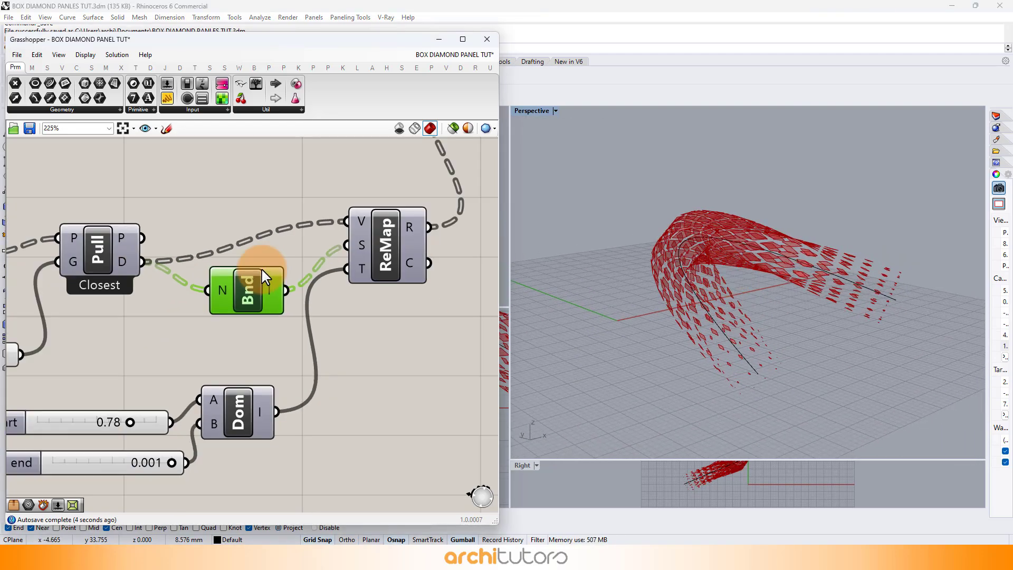
Step: Turn off the preview of the Geometry parameter that holds the inner panels
right_drag(322, 306, 231, 316)
right_drag(864, 287, 944, 276)
scroll(160, 302, down, 2)
scroll(160, 303, down, 1)
right_drag(445, 203, 223, 302)
scroll(222, 302, up, 5)
click(172, 319)
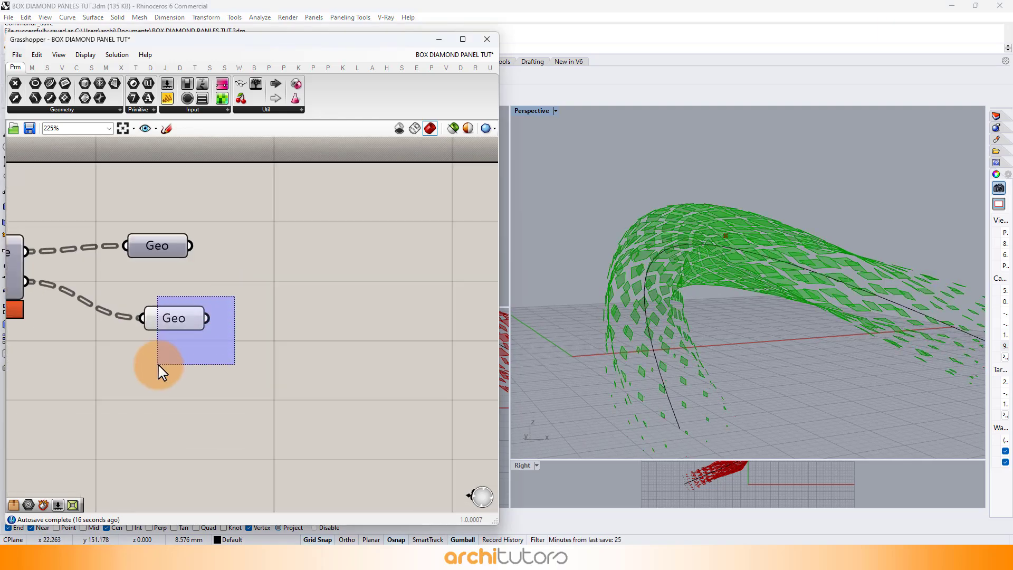
middle_click(168, 352)
click(201, 319)
Step: Turn on the preview of the Geometry parameter that holds the frames and inspect the lattice
click(250, 263)
middle_click(166, 243)
click(199, 209)
click(200, 197)
right_drag(655, 231, 932, 240)
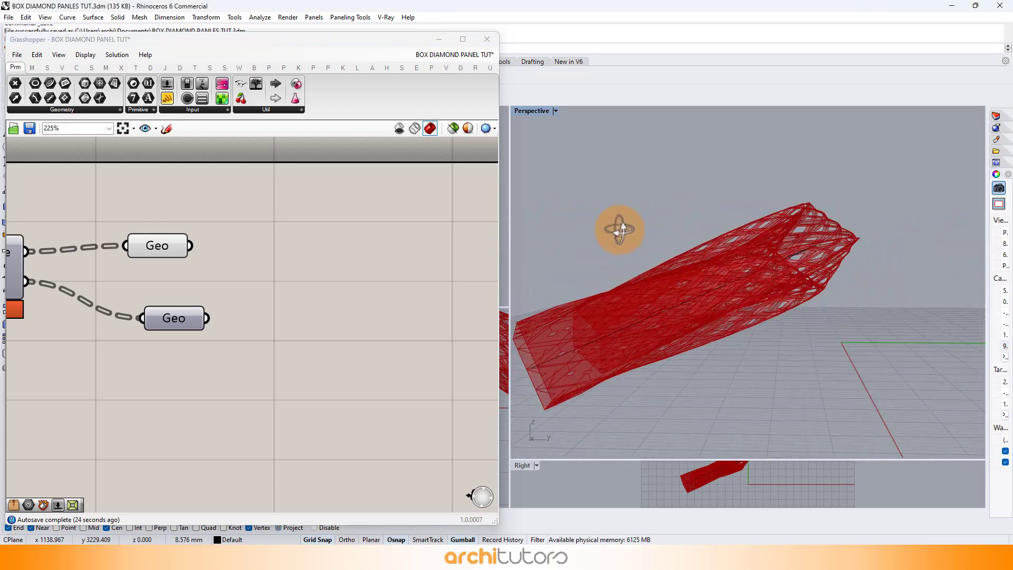
right_drag(633, 229, 791, 235)
Step: Set the Domain start slider to 0.90
right_drag(178, 283, 339, 246)
scroll(338, 246, down, 3)
right_drag(181, 315, 356, 295)
scroll(185, 378, up, 2)
right_drag(98, 469, 151, 375)
scroll(158, 372, up, 5)
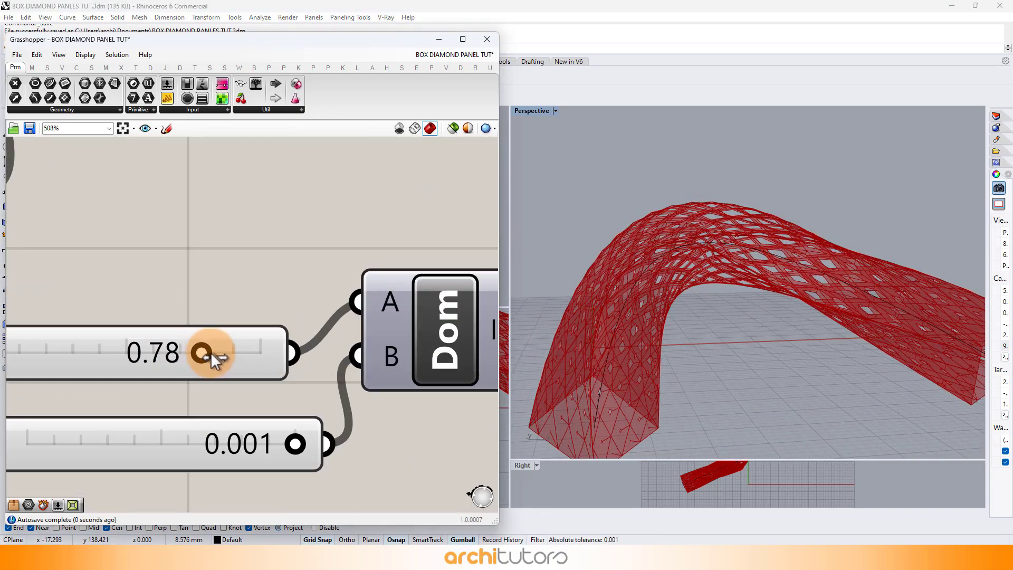
drag(213, 356, 282, 349)
right_drag(514, 306, 542, 304)
right_drag(593, 279, 505, 285)
Step: Select the attractor Point parameter and shift its point sideways, vertically and along the arch to vary the frame openings
scroll(232, 233, down, 5)
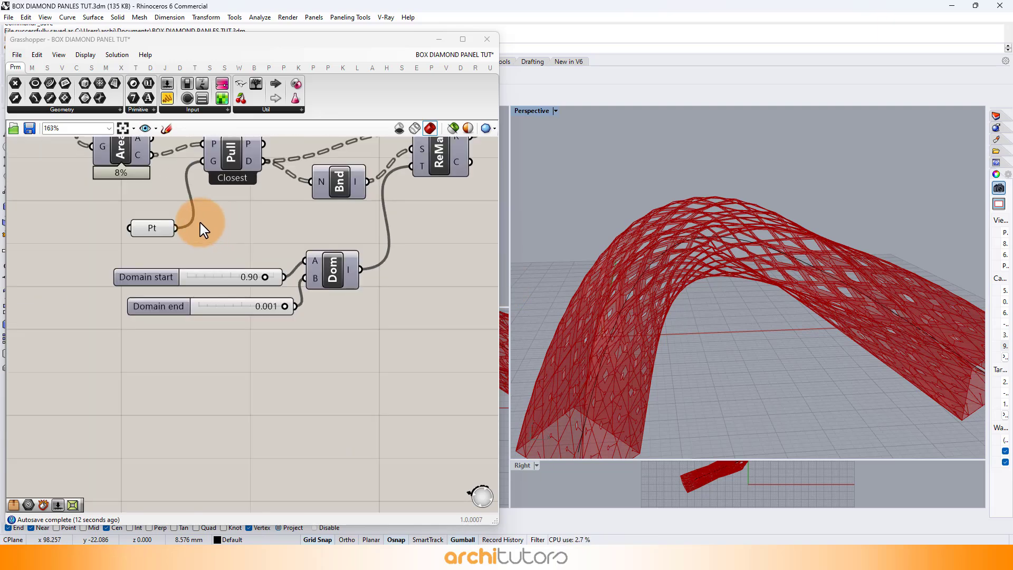
scroll(765, 201, down, 4)
right_drag(766, 202, 749, 239)
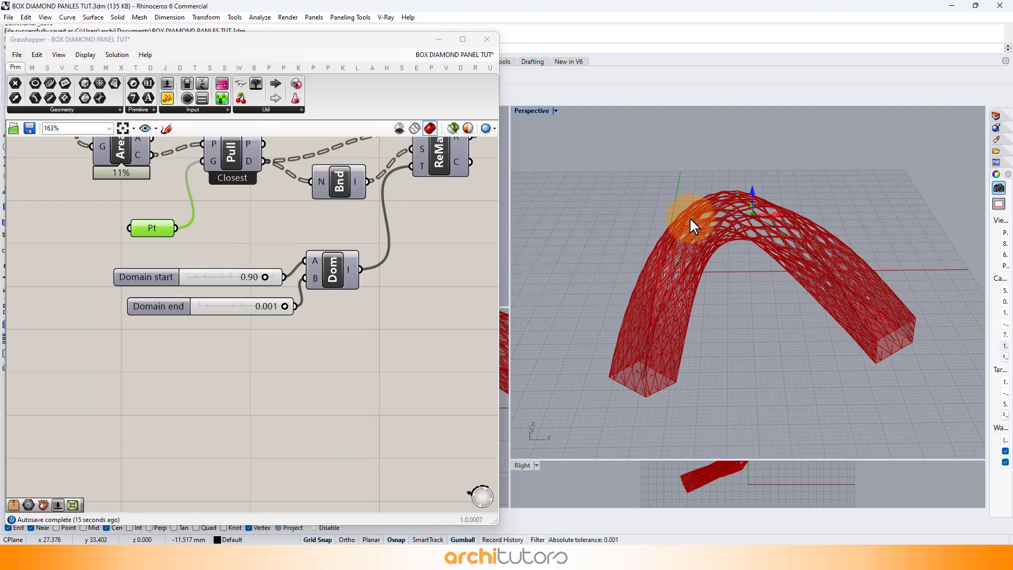
drag(690, 218, 689, 219)
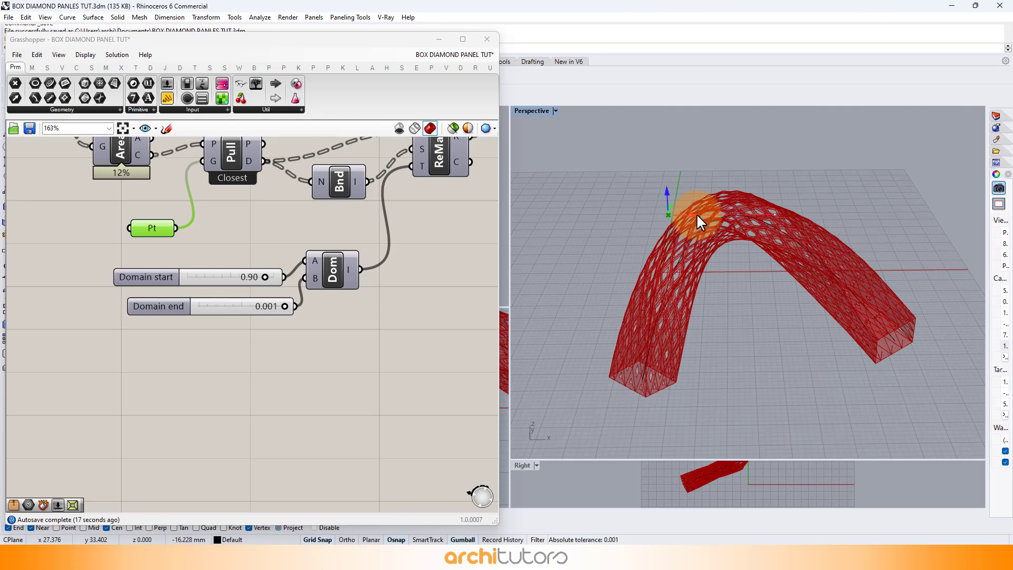
right_drag(746, 222, 809, 212)
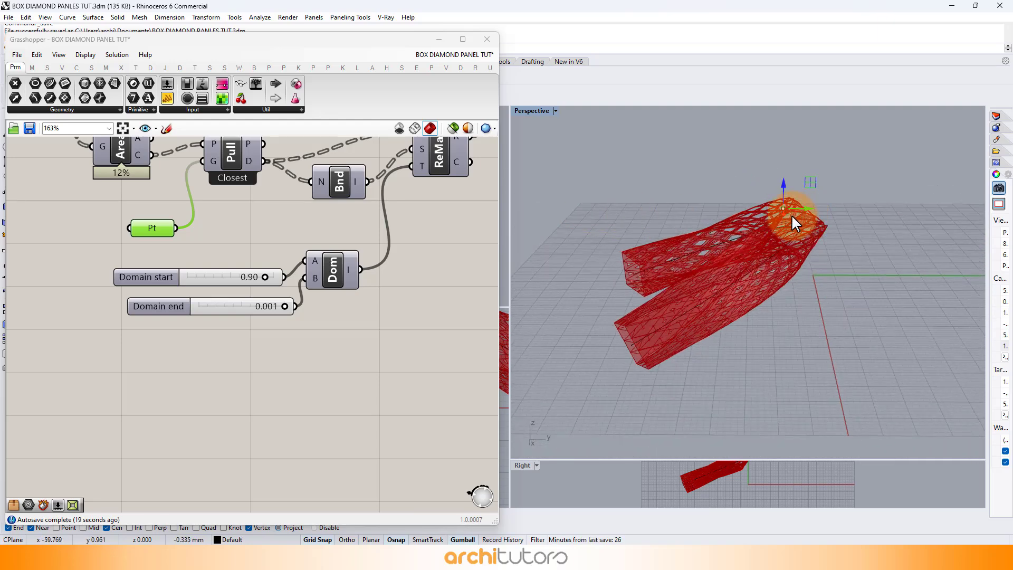
right_drag(676, 241, 676, 190)
drag(677, 192, 671, 260)
right_drag(699, 277, 639, 314)
drag(595, 340, 644, 289)
right_drag(644, 289, 581, 288)
Step: Add a Custom Preview component and connect the frame Geometry parameter to its G input
click(293, 302)
scroll(290, 294, down, 2)
right_drag(320, 235, 179, 289)
right_drag(341, 207, 249, 258)
scroll(349, 199, up, 3)
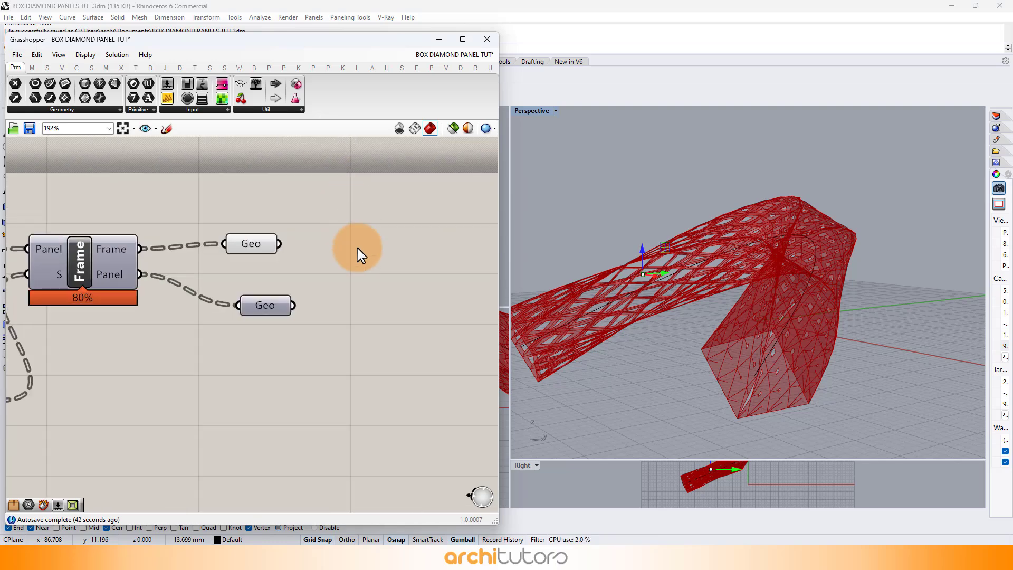
double_click(322, 249)
text(c)
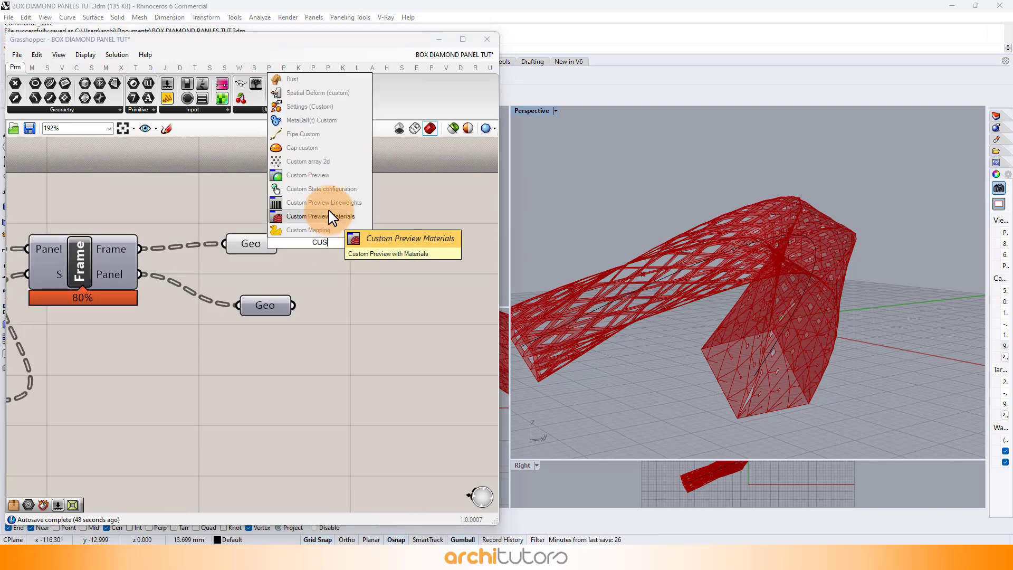
click(328, 204)
drag(279, 244, 293, 226)
drag(336, 251, 487, 259)
click(413, 312)
Step: Add a Colour Swatch and connect it to the Custom Preview's M input
right_drag(396, 309, 324, 299)
scroll(324, 299, up, 1)
double_click(321, 323)
text(SWA)
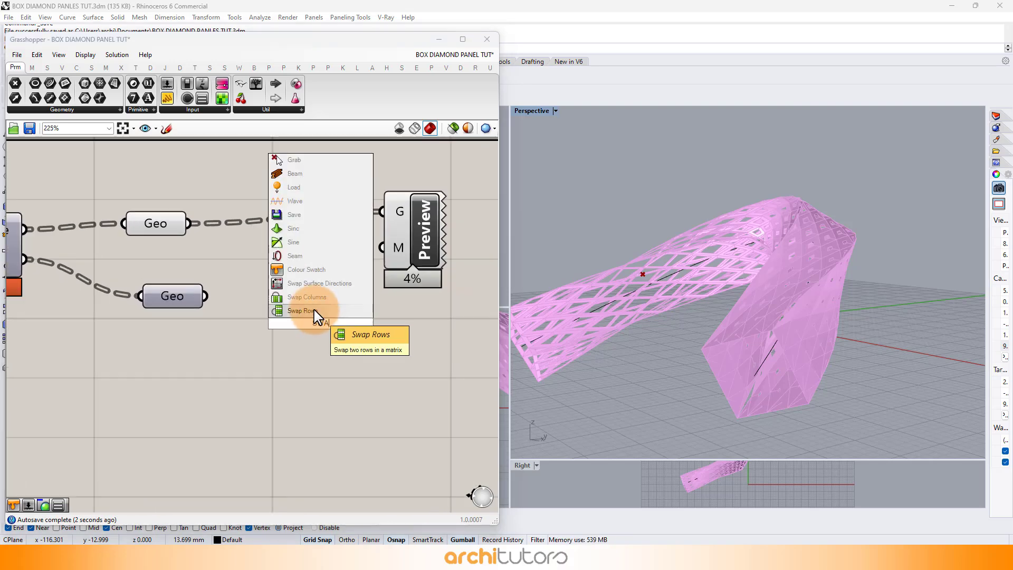
click(306, 269)
drag(375, 323, 383, 247)
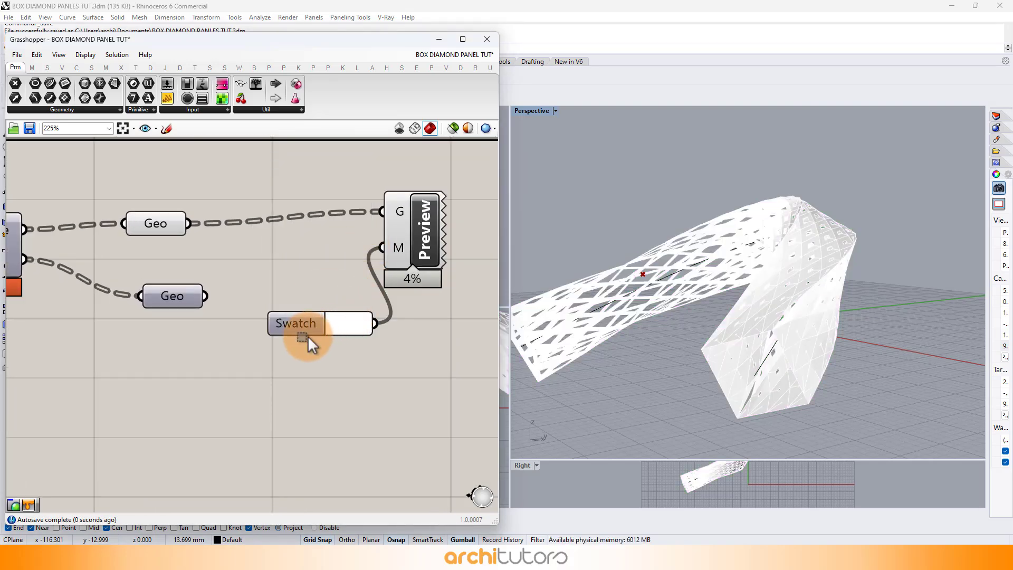
Step: Change the swatch colour to dark red
drag(296, 329, 291, 328)
click(316, 325)
drag(355, 391, 331, 384)
click(258, 399)
right_drag(633, 322, 681, 269)
Step: Turn off the preview of the Custom Preview component
right_drag(352, 255, 301, 304)
scroll(300, 304, down, 2)
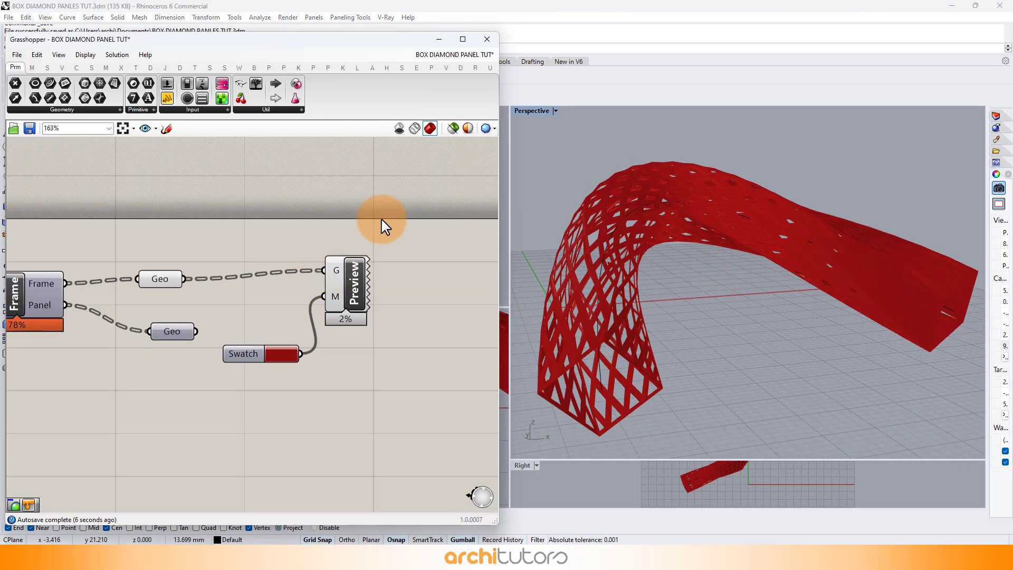
drag(381, 226, 286, 389)
middle_click(284, 371)
click(331, 298)
Step: Add a Metal preview component above the Custom Preview and connect the frame Geometry parameter to its G input
double_click(294, 238)
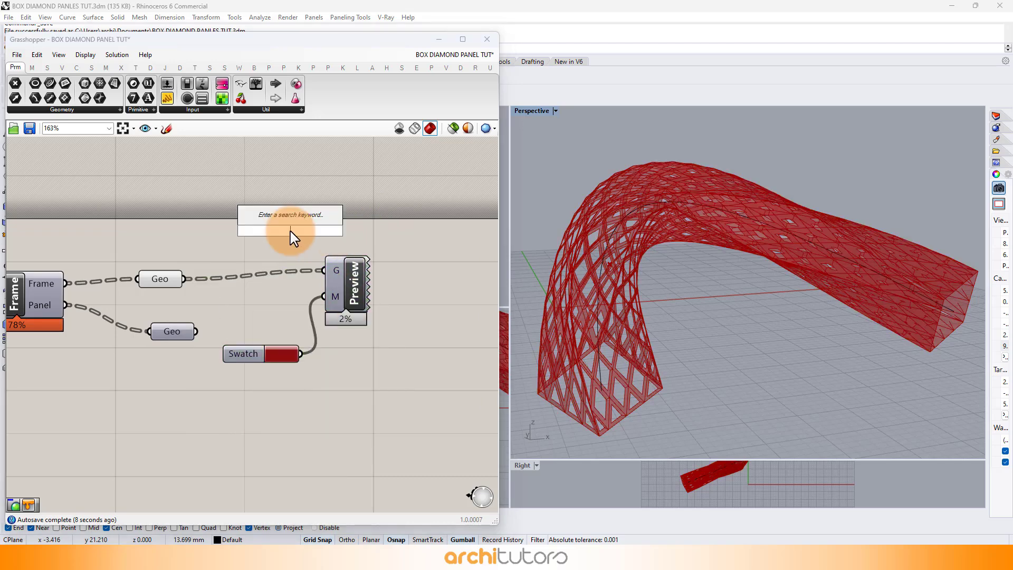
text(META)
click(284, 193)
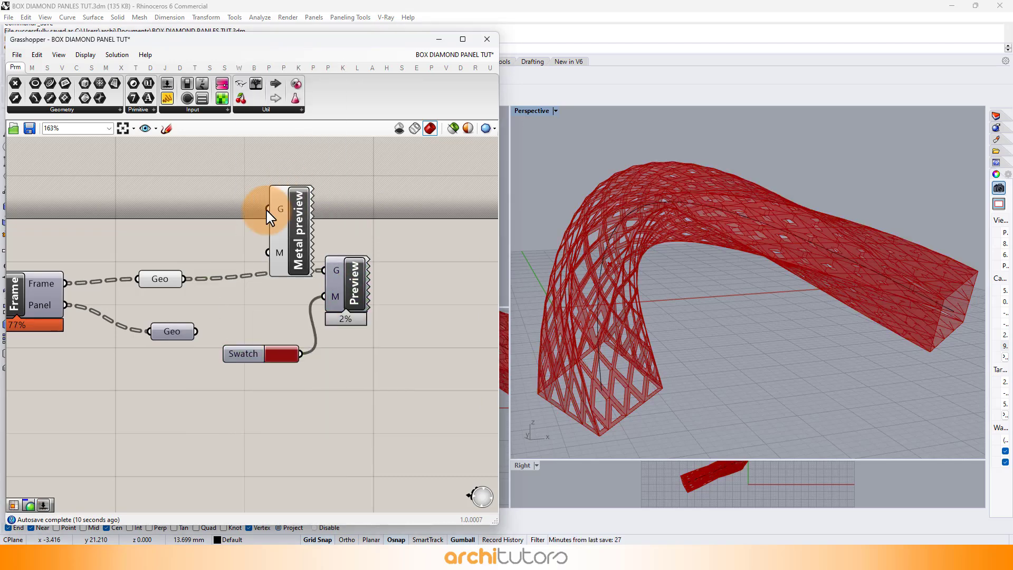
drag(264, 207, 264, 209)
drag(286, 263, 329, 151)
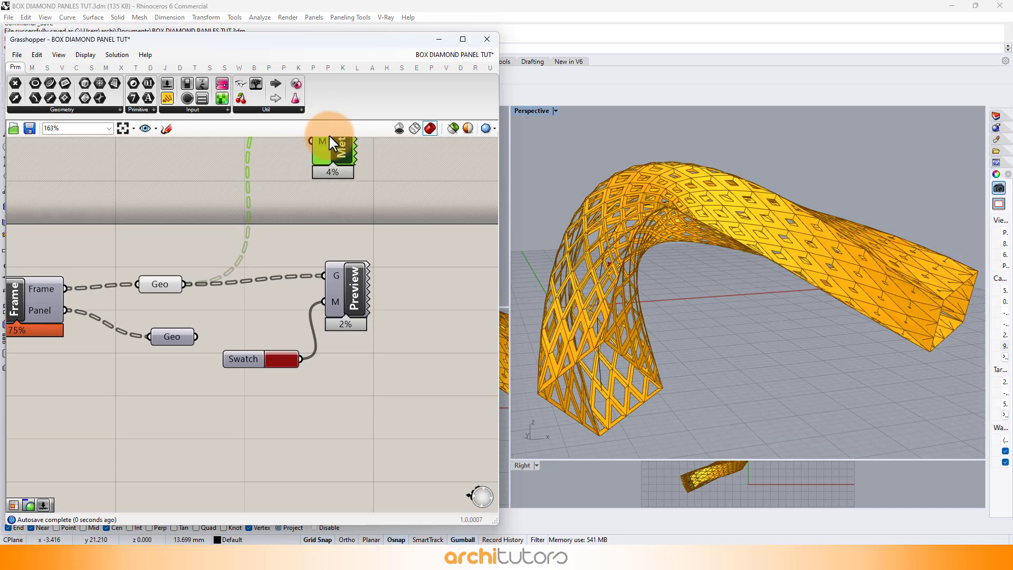
click(327, 221)
right_drag(686, 266, 617, 285)
Step: Add a number slider with the value 2 and connect it to the Metal preview's M input
scroll(333, 284, down, 3)
right_drag(333, 284, 295, 319)
scroll(221, 251, up, 4)
double_click(186, 259)
text(2)
key(Return)
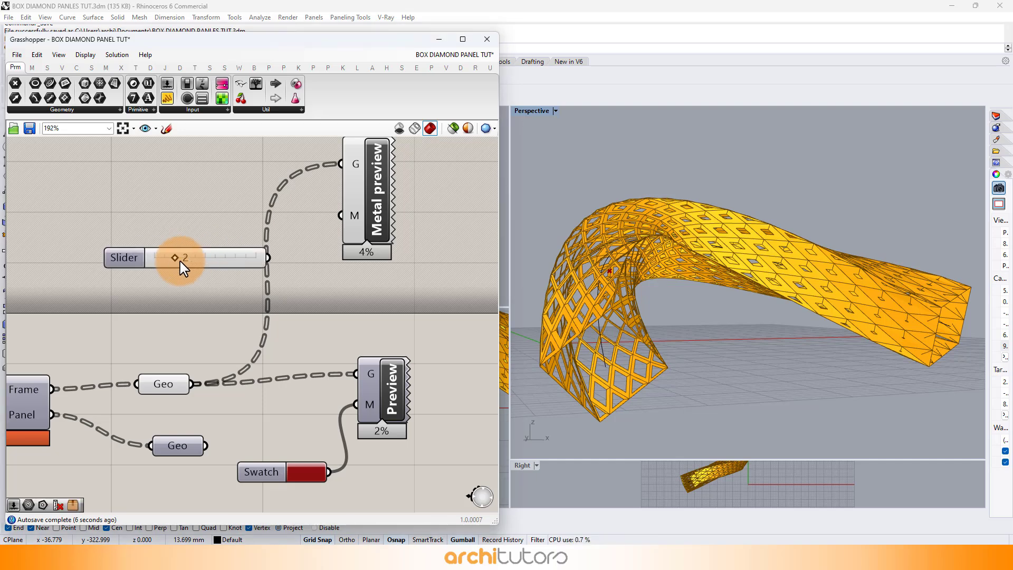
drag(251, 260, 341, 215)
Step: Try other metal materials with the Metal slider, and delete the slider
mouse_move(156, 258)
mouse_down()
mouse_move(140, 262)
mouse_move(252, 257)
mouse_move(148, 258)
mouse_up()
right_drag(749, 305, 737, 280)
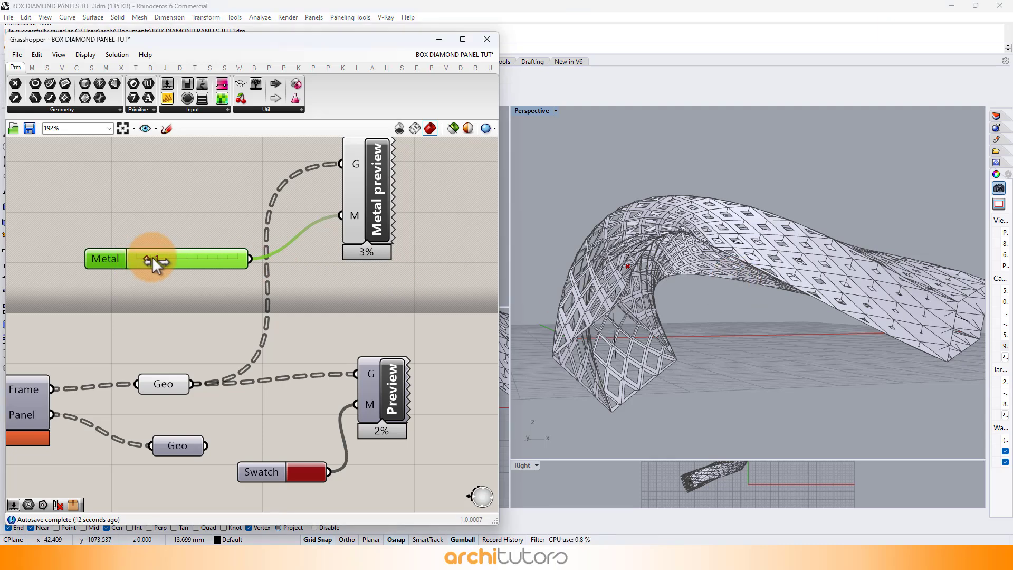
drag(151, 259, 154, 260)
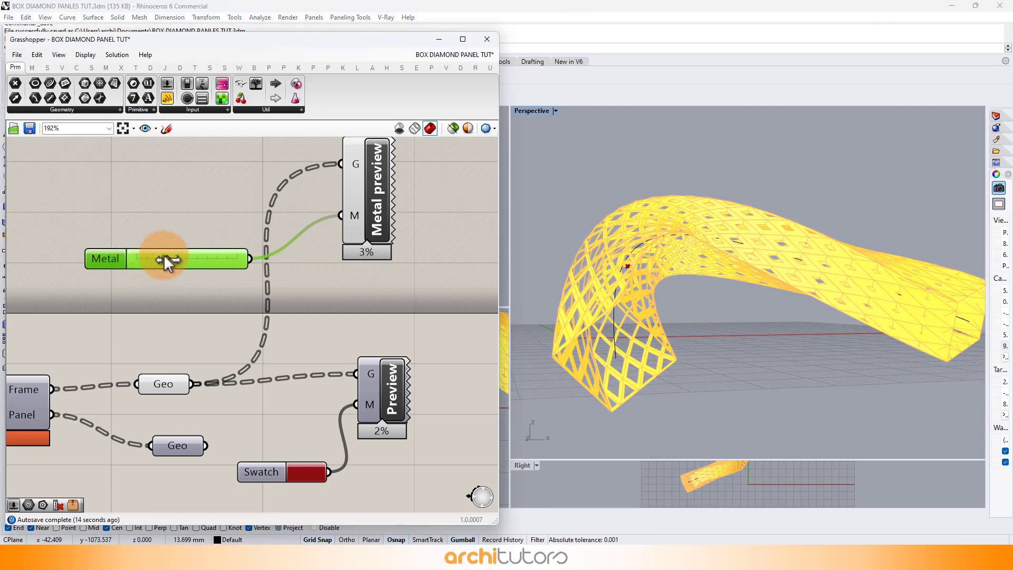
key(Delete)
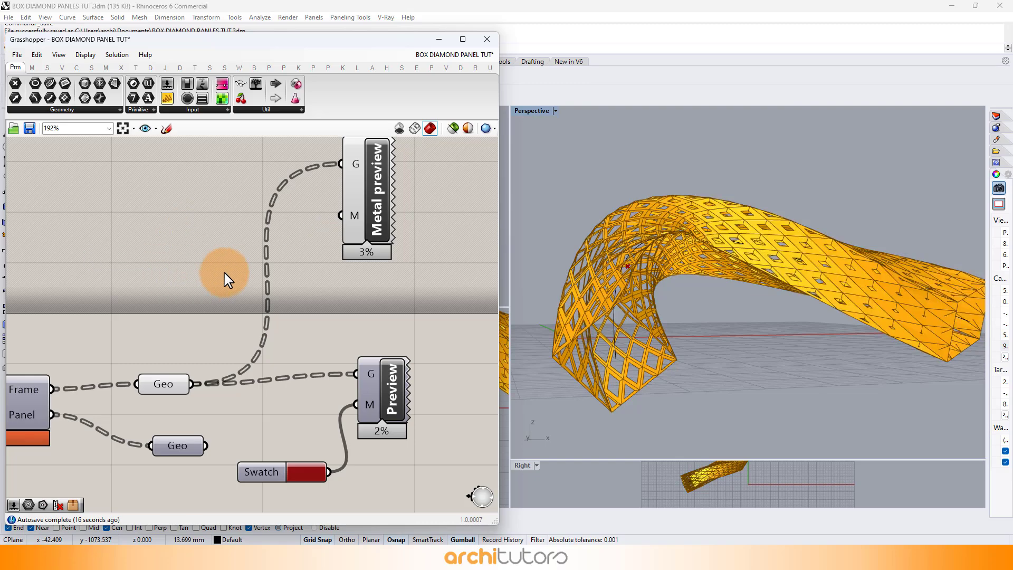
Step: Select the attractor Point parameter and move its point to the bend of the arch
right_drag(761, 267, 728, 290)
scroll(258, 282, down, 3)
scroll(256, 275, down, 4)
scroll(111, 353, up, 6)
right_drag(71, 358, 182, 338)
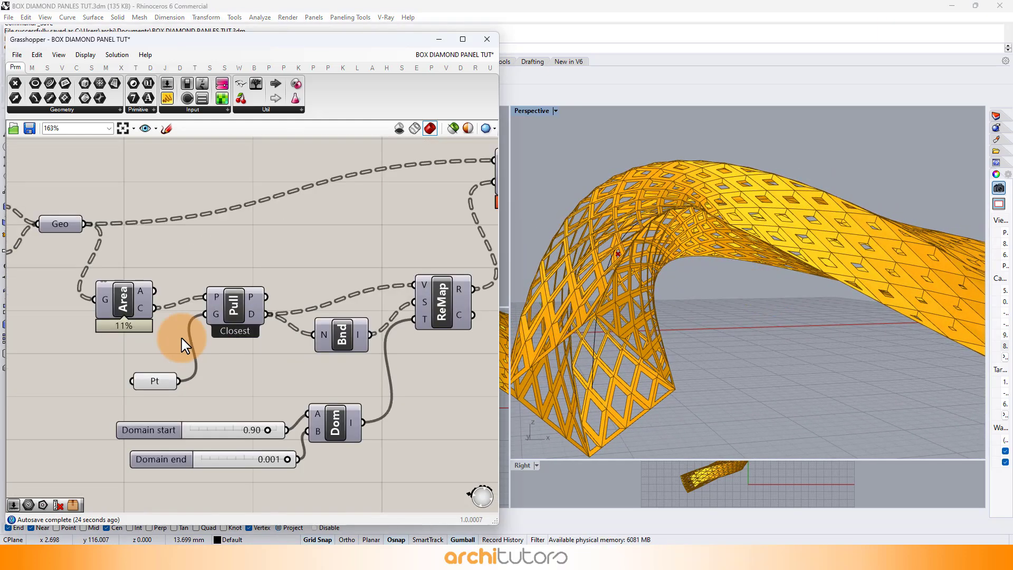
click(154, 381)
scroll(603, 276, down, 5)
right_drag(603, 276, 626, 230)
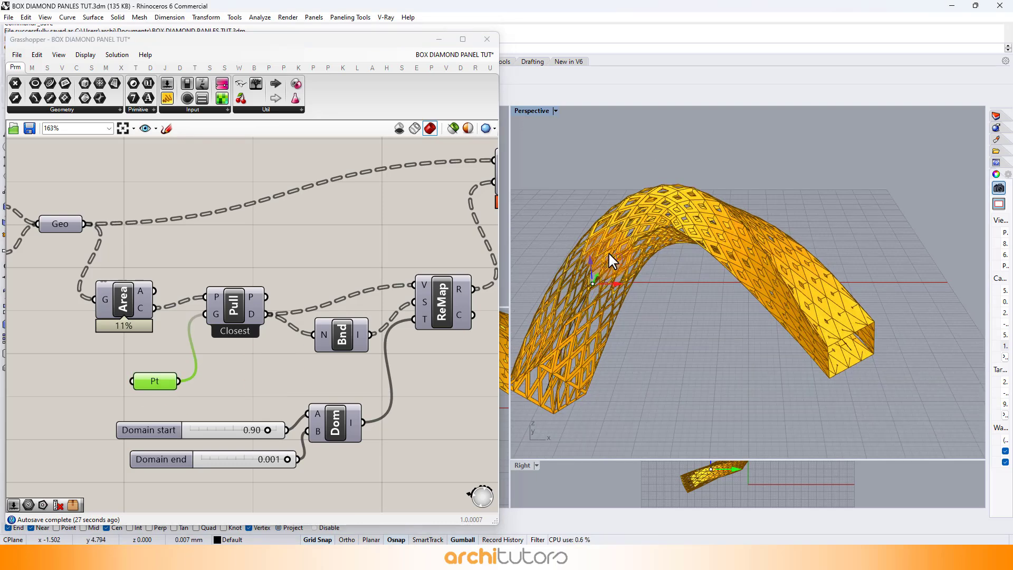
drag(628, 218, 687, 191)
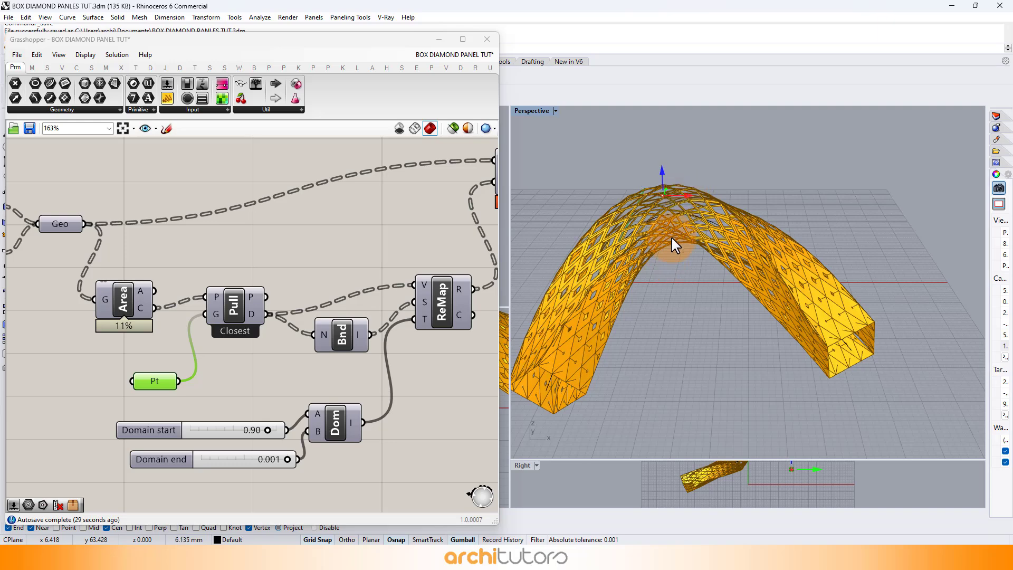
Step: Adjust the attractor point's height and its horizontal distance from the form
right_drag(676, 230, 696, 284)
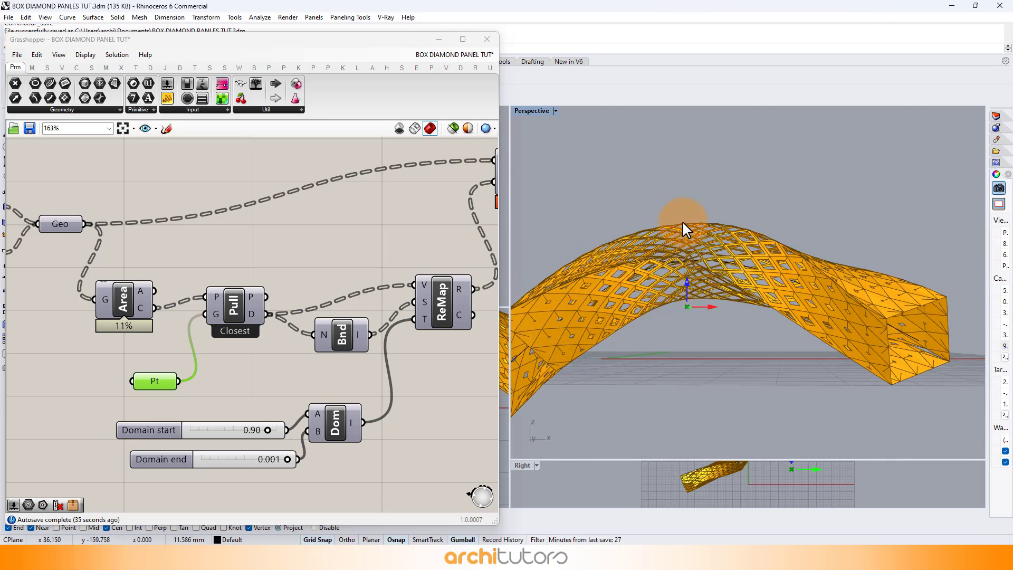
drag(682, 220, 682, 219)
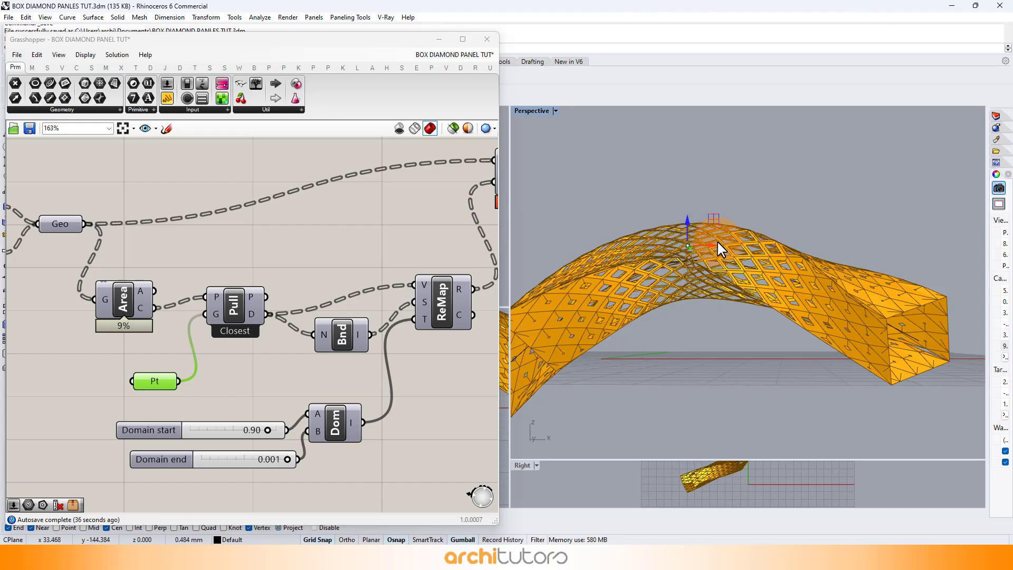
right_drag(670, 323, 685, 307)
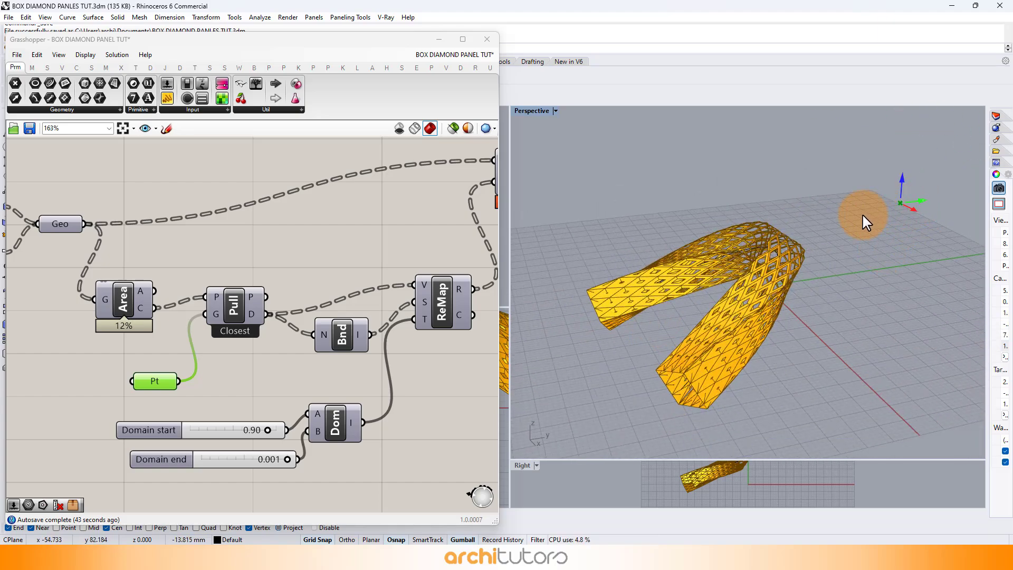
drag(858, 215, 834, 228)
right_drag(710, 253, 615, 305)
click(289, 268)
Step: Turn off the Render option of the Custom Preview component
scroll(296, 237, down, 3)
right_drag(297, 233, 100, 277)
right_drag(275, 254, 95, 293)
scroll(241, 174, up, 2)
right_click(283, 303)
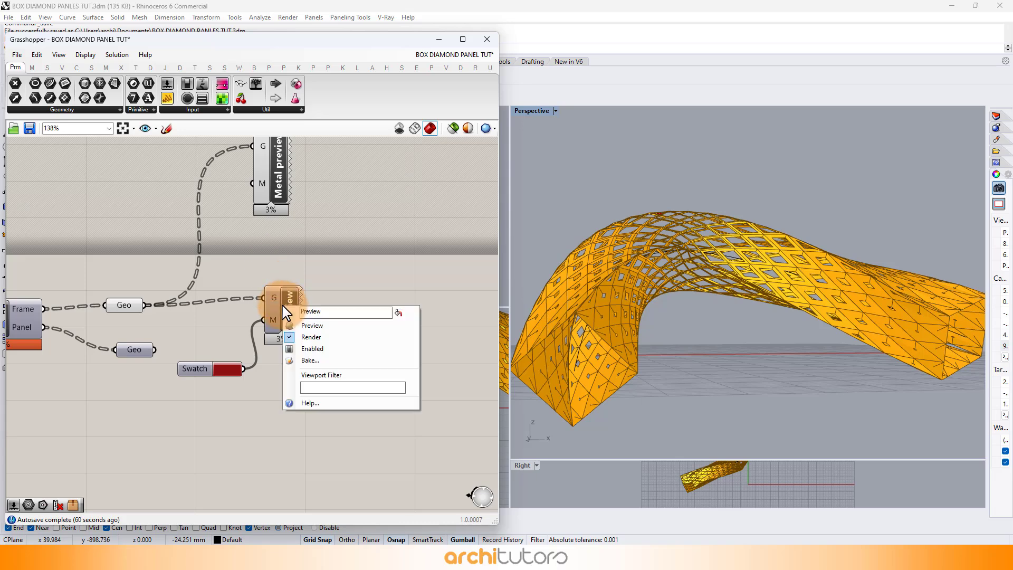
click(314, 337)
Step: Bake the Geometry parameter that holds the frames onto the Default layer
right_drag(165, 307, 260, 299)
scroll(208, 303, up, 2)
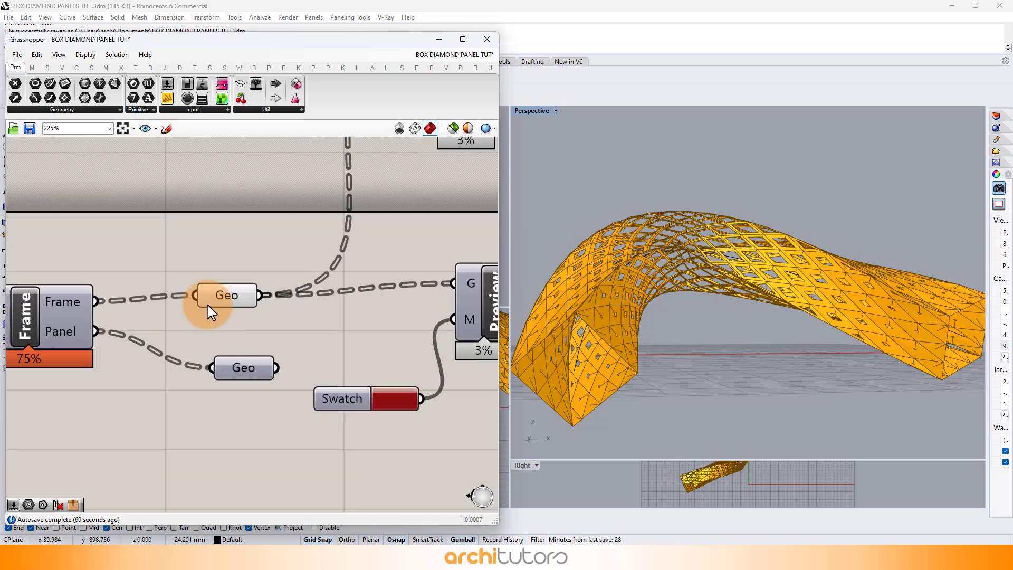
right_click(227, 300)
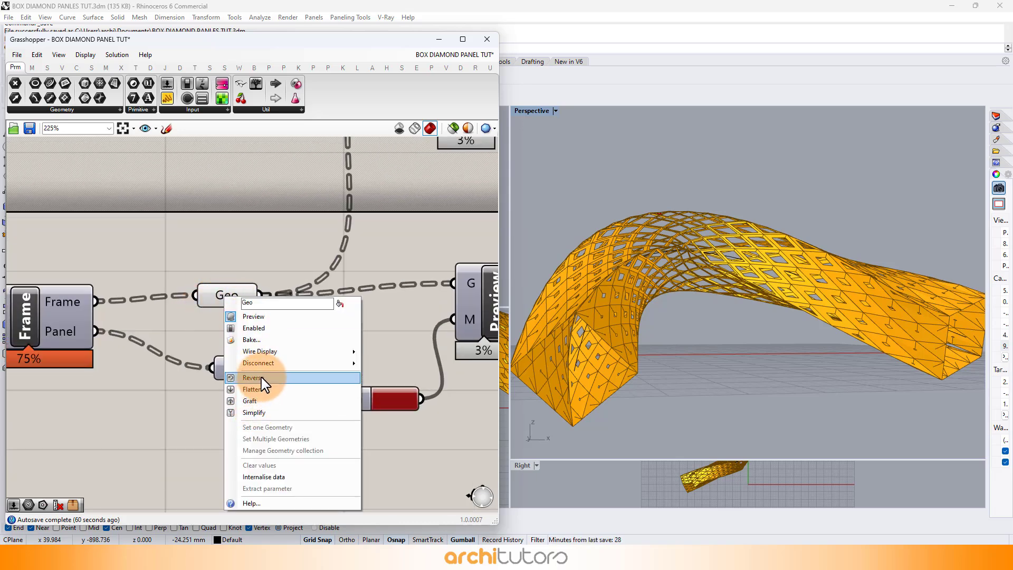
click(272, 340)
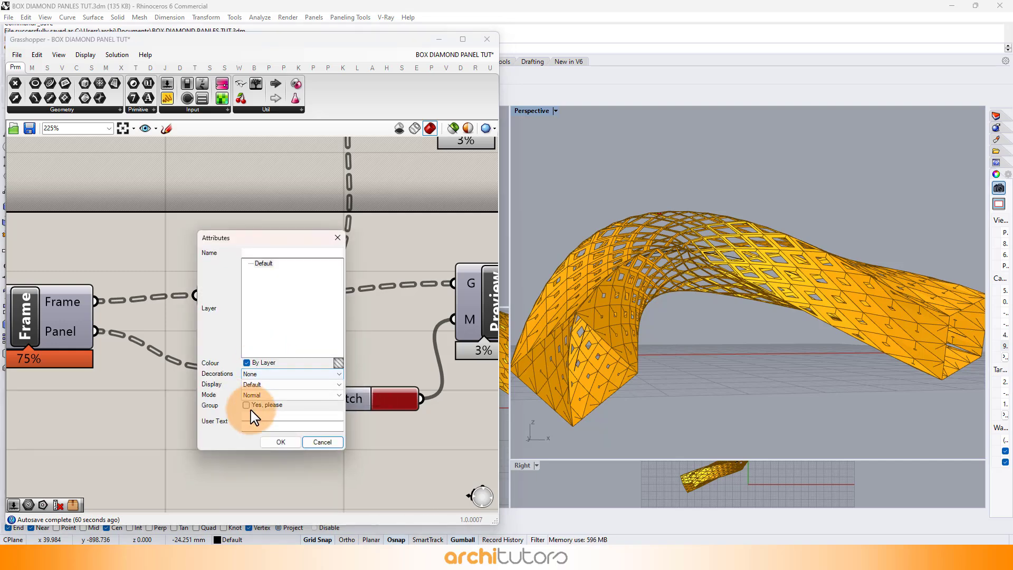
click(280, 442)
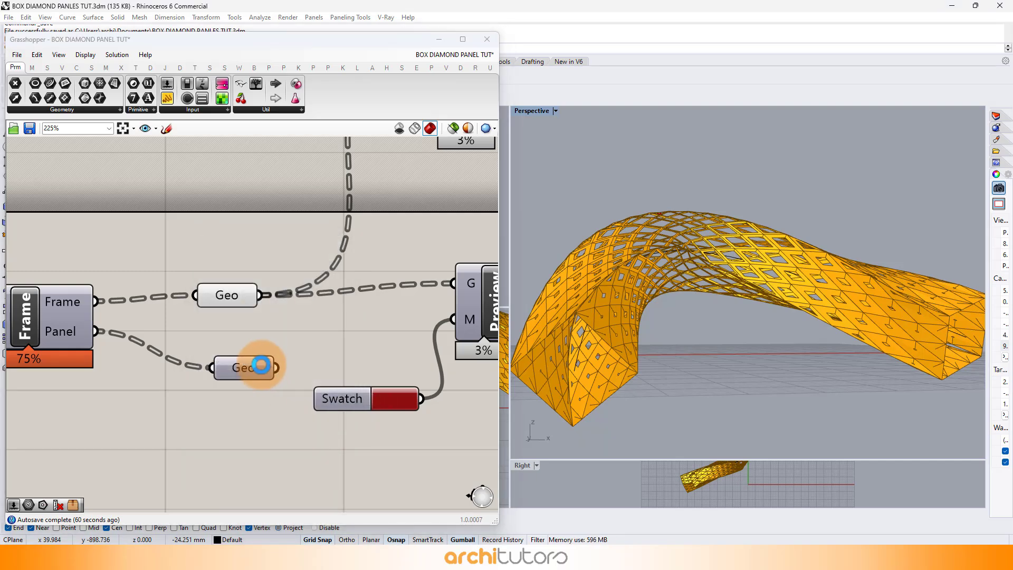
click(254, 367)
right_click(248, 367)
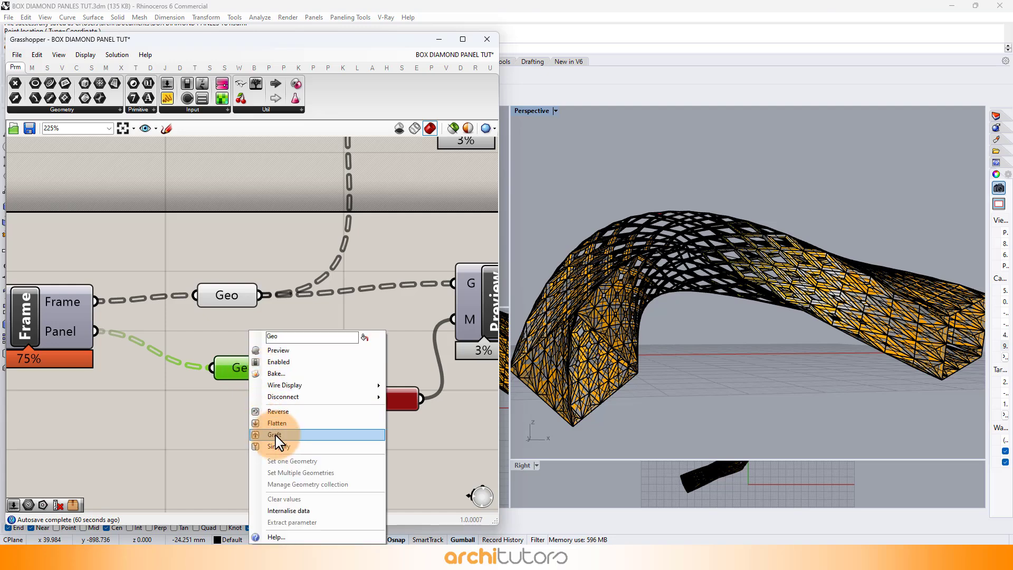
click(281, 374)
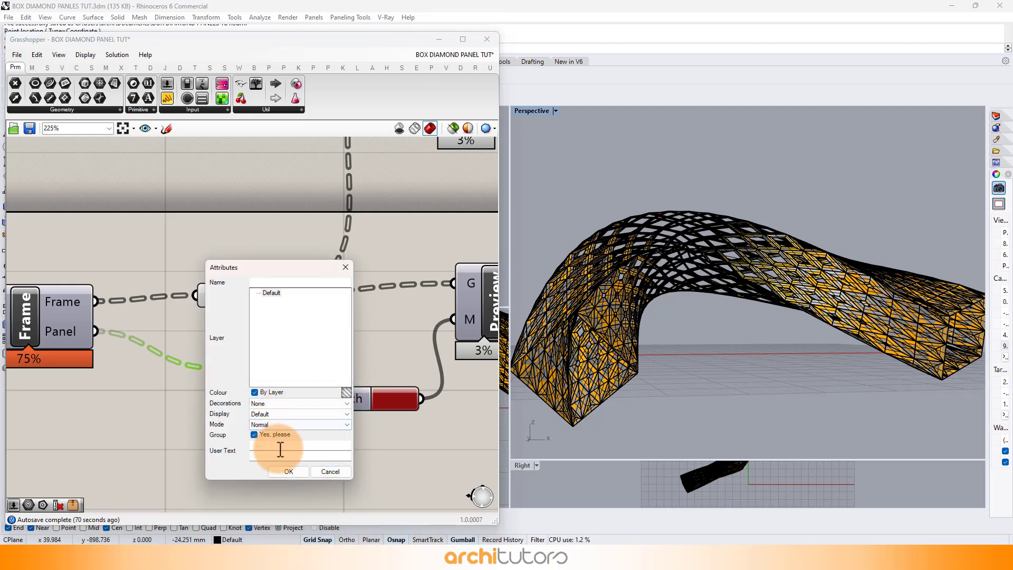
Step: Move the baked frames about 72 mm in the positive X direction, clear of the Grasshopper preview, and deselect them
click(689, 257)
scroll(659, 259, down, 11)
drag(717, 270, 852, 259)
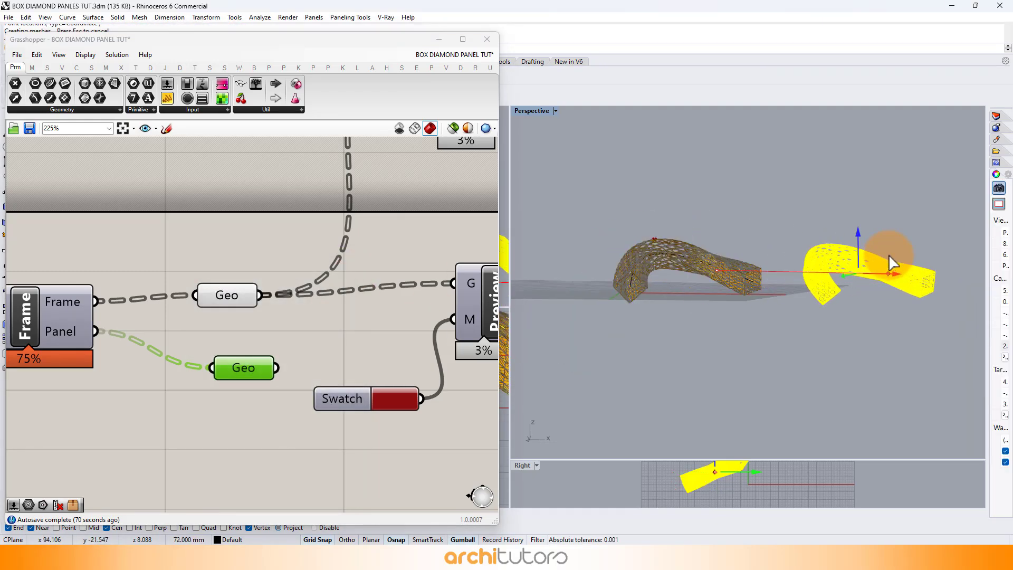
key(Escape)
scroll(627, 274, up, 5)
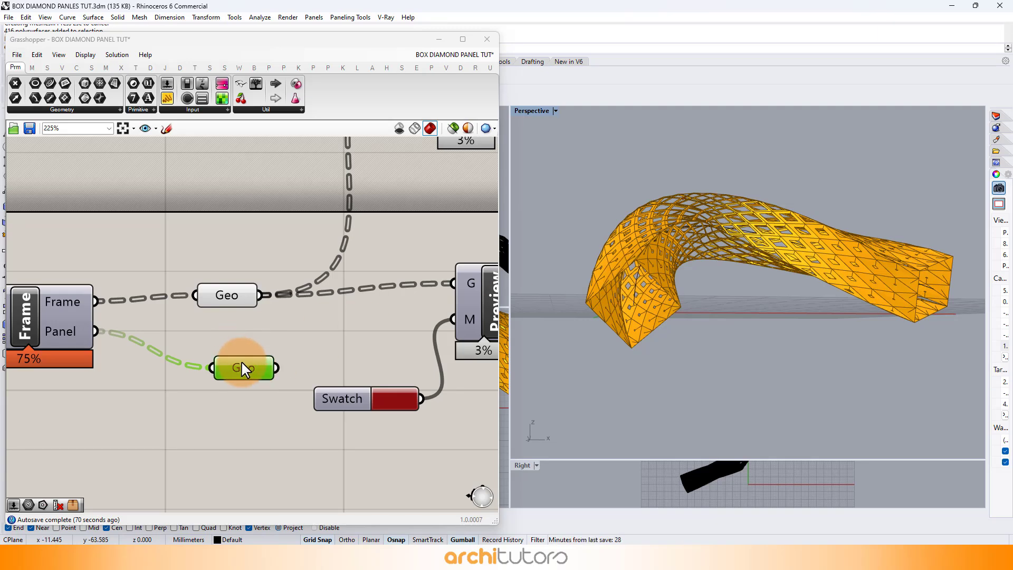
Step: Bake the Geometry parameter that holds the panels onto the Default layer as one group and move them in negative X, clear of the preview
right_click(244, 368)
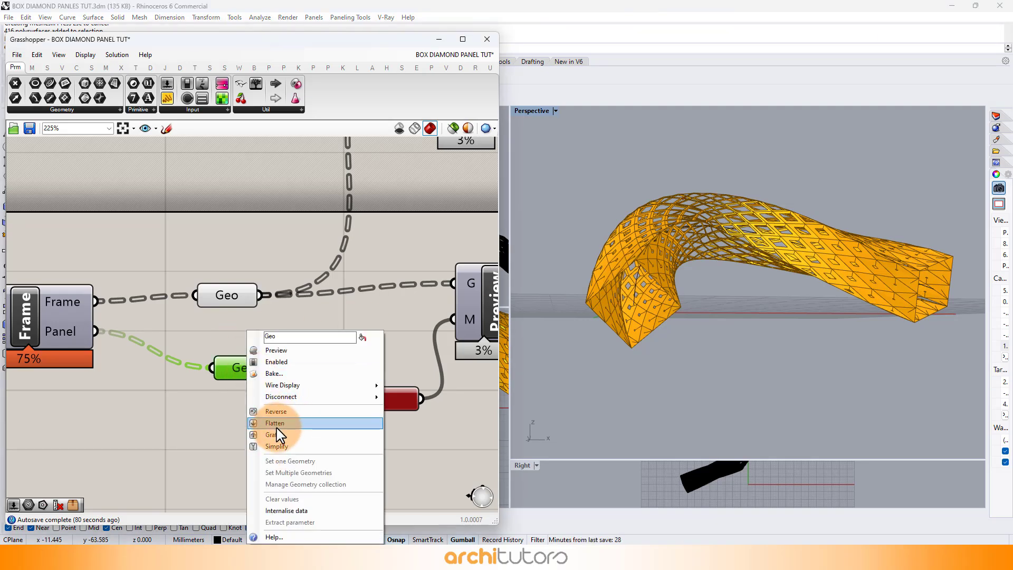
click(274, 373)
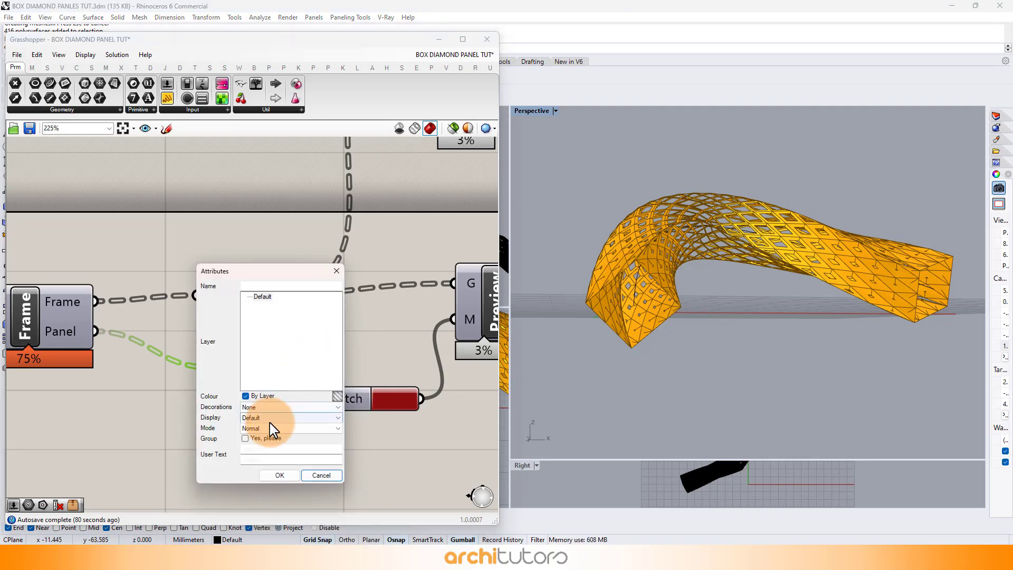
click(272, 467)
scroll(733, 226, down, 3)
right_drag(763, 243, 734, 269)
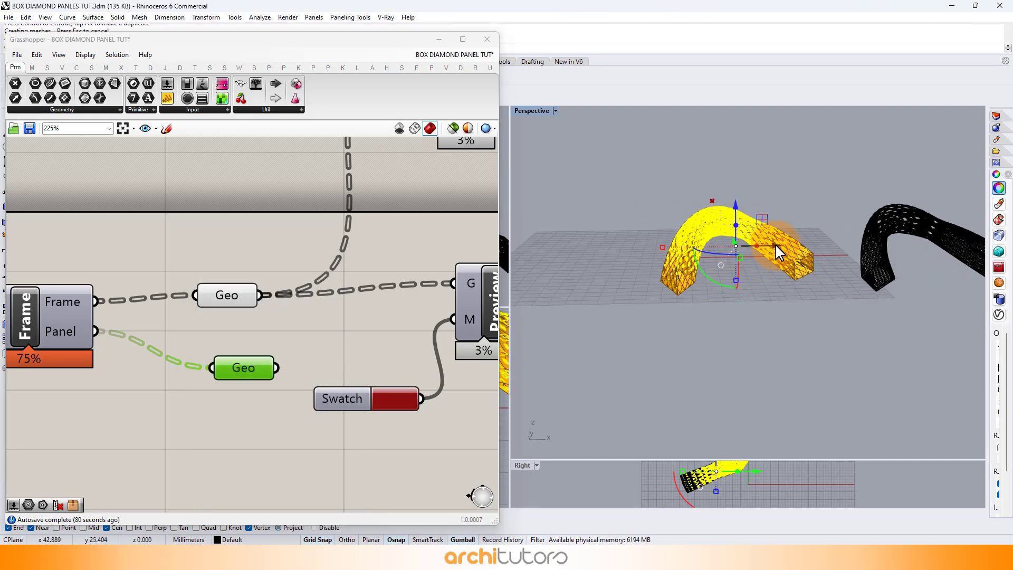
scroll(250, 264, down, 3)
Step: Delete both preview components, Metal preview and Custom Preview, from the Grasshopper canvas
click(319, 236)
right_drag(341, 218, 241, 301)
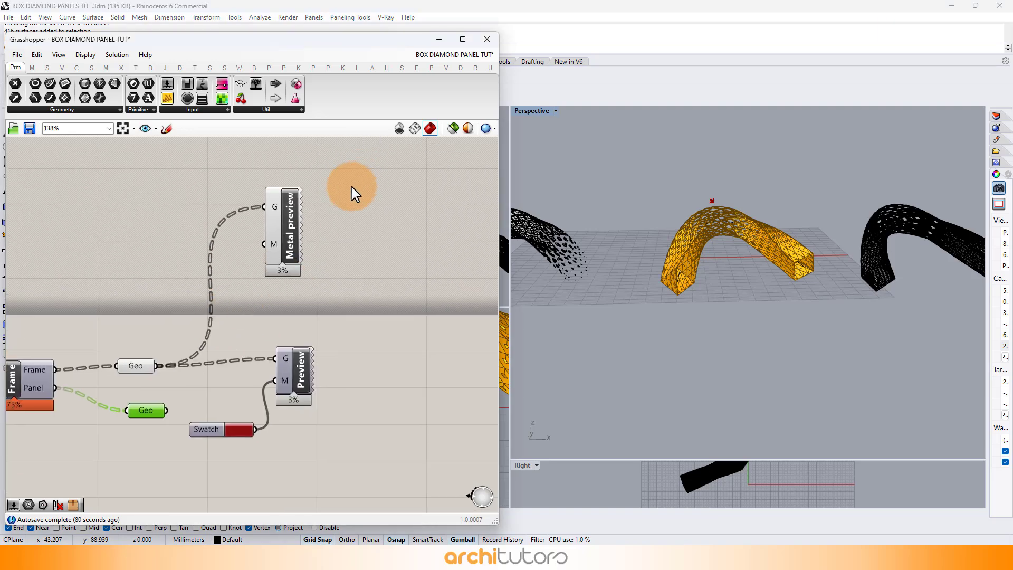
drag(362, 174, 279, 382)
key(Delete)
Step: Turn off the preview of the Geometry parameter that holds the frames
click(151, 364)
middle_click(157, 363)
click(198, 330)
click(377, 222)
Step: Minimize the Grasshopper window and set the Perspective viewport of Rhino to the Rendered display mode
click(438, 39)
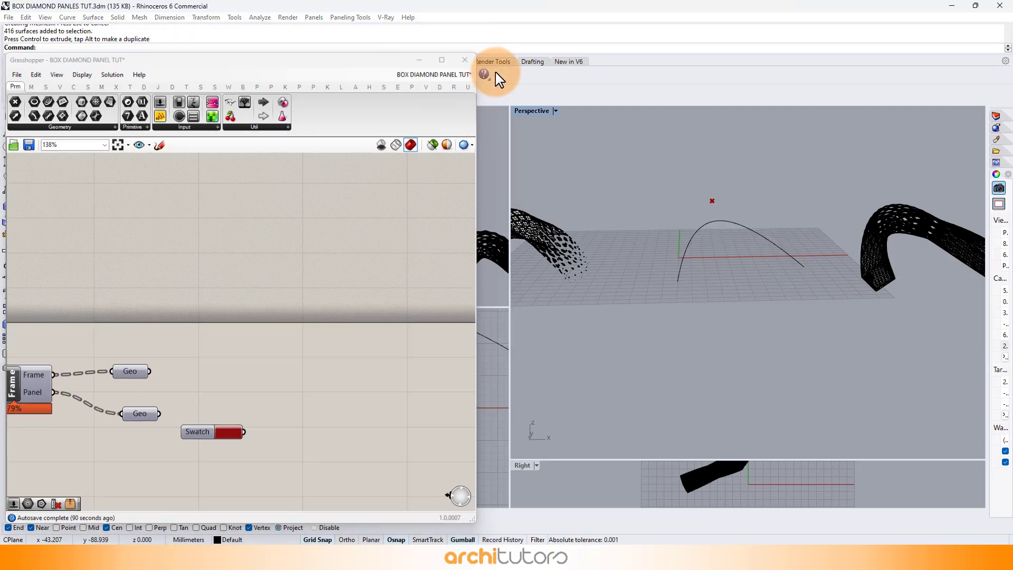
click(553, 111)
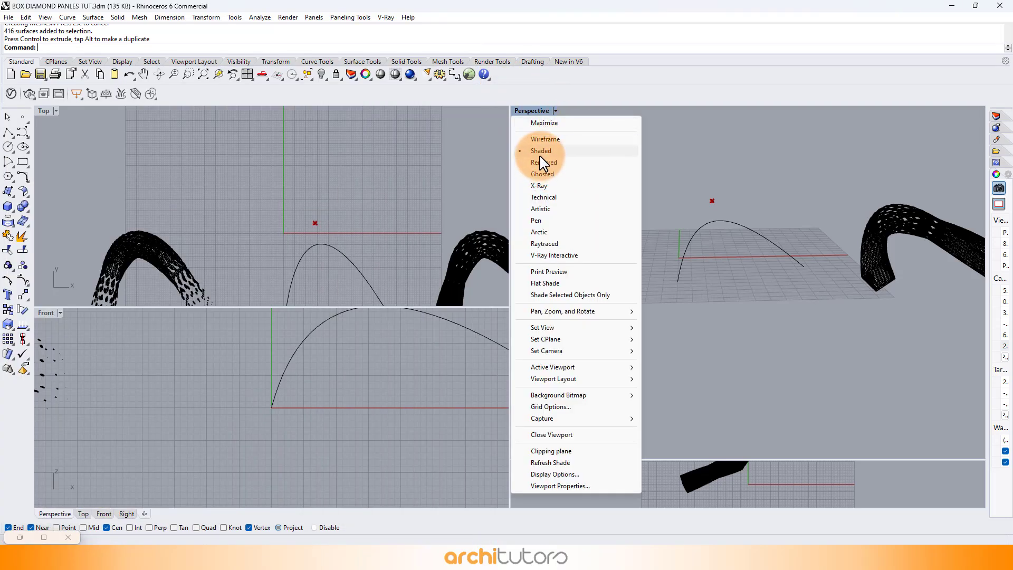
click(553, 112)
click(553, 112)
click(543, 162)
right_drag(547, 214, 686, 248)
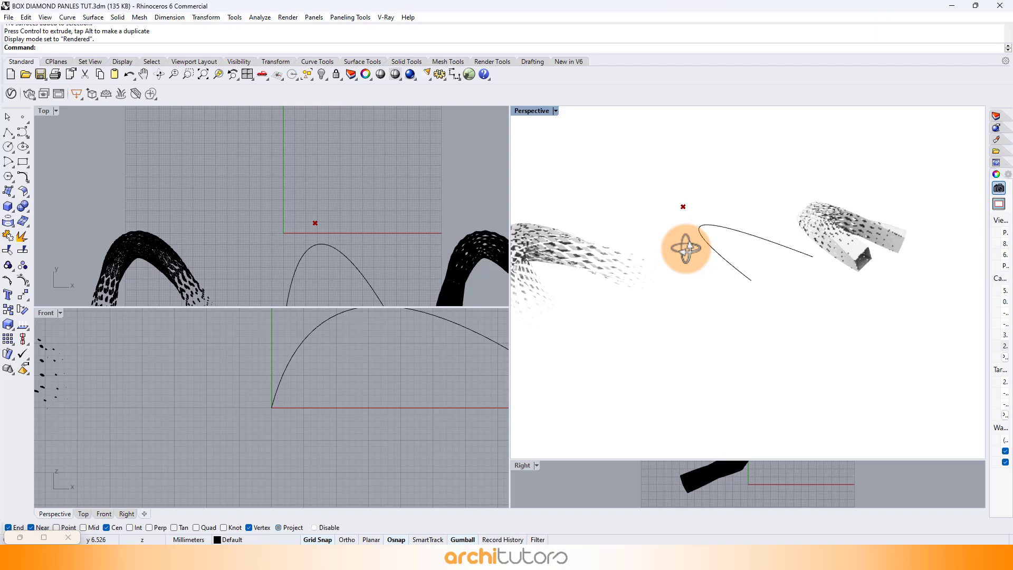
Step: Maximize the Perspective viewport and frame the baked panels and frames in it
double_click(531, 111)
scroll(343, 269, up, 5)
shift+right_drag(343, 269, 705, 283)
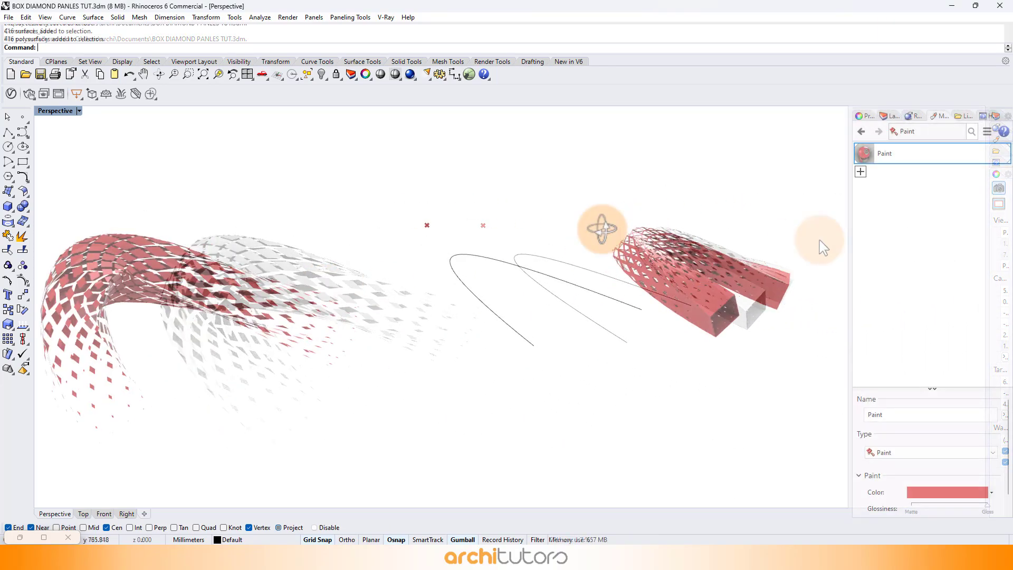